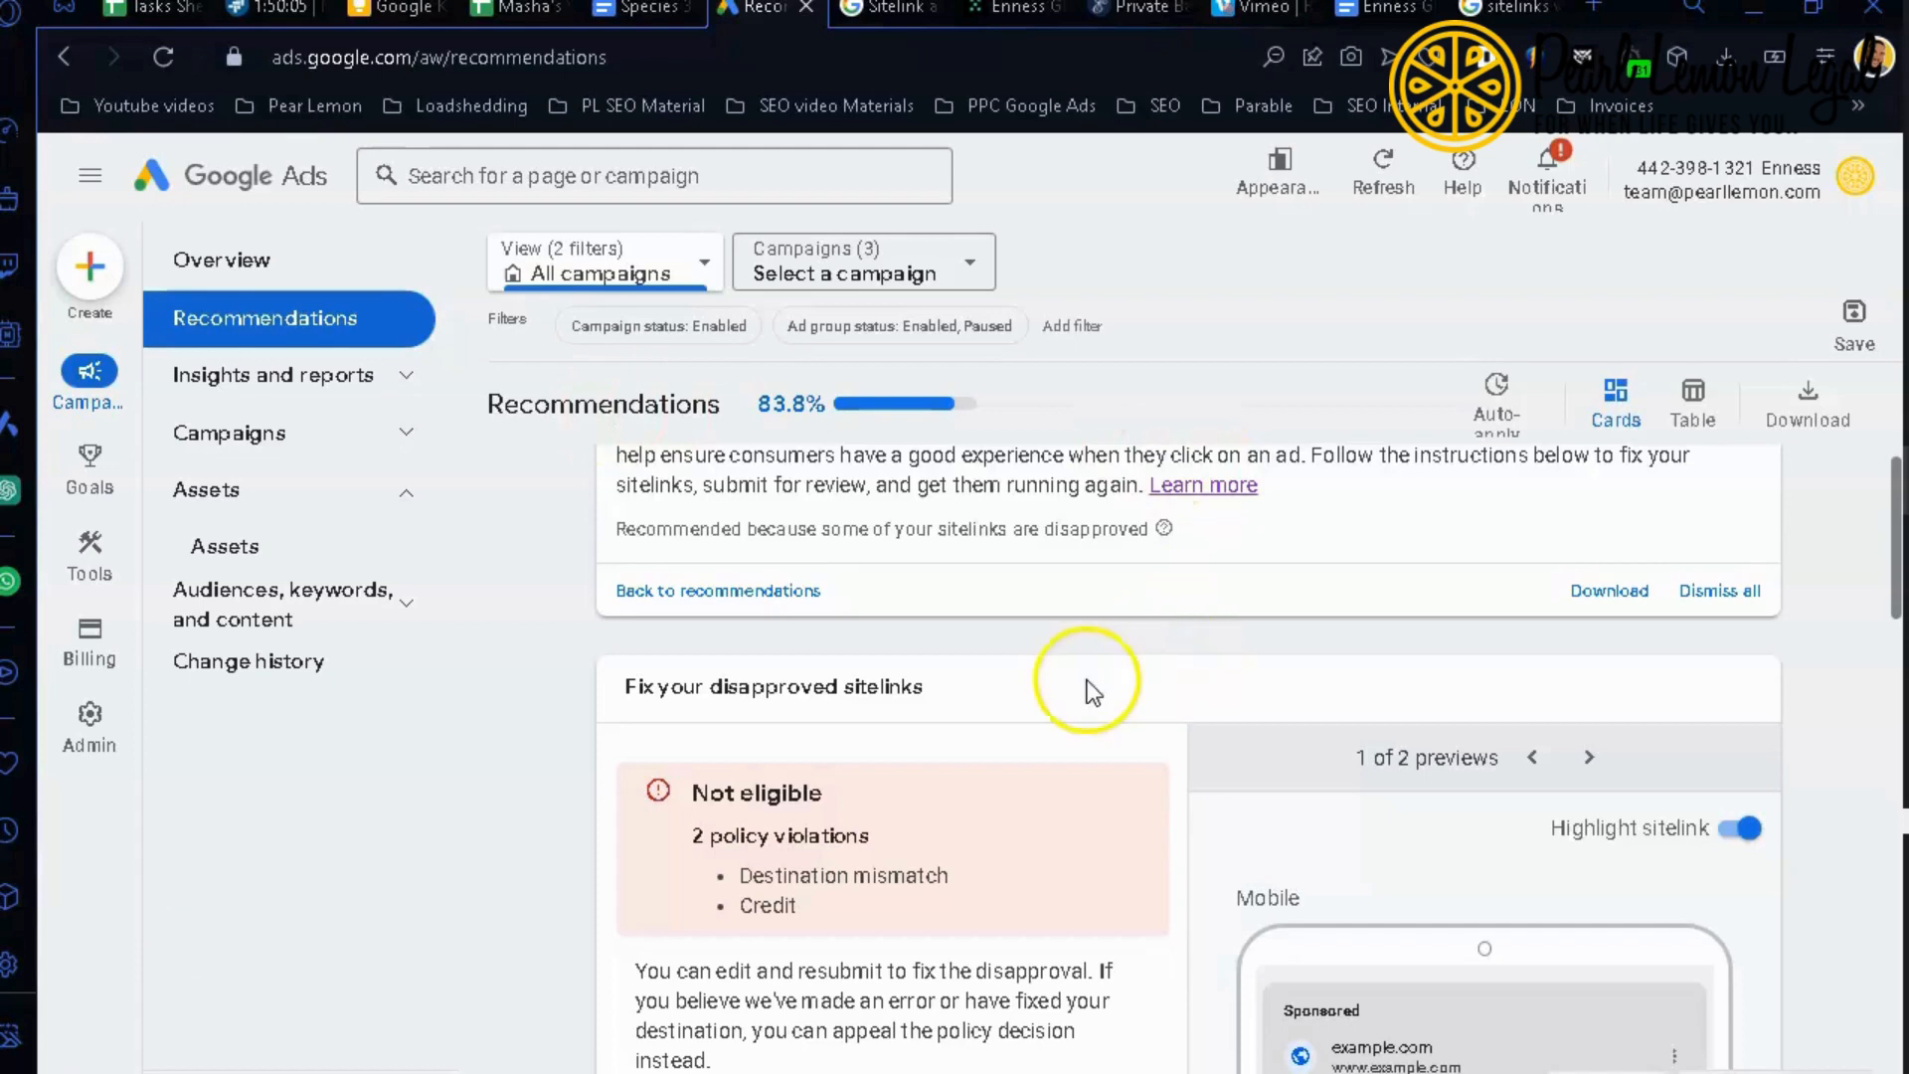
# Step: Examine the disapproved sitelinks recommendation, including the policy violations and the Contact Us Today sitelink's text, description lines and final URL
pyautogui.scroll(3, 1091, 688)
pyautogui.scroll(1, 1004, 629)
pyautogui.scroll(-6, 702, 601)
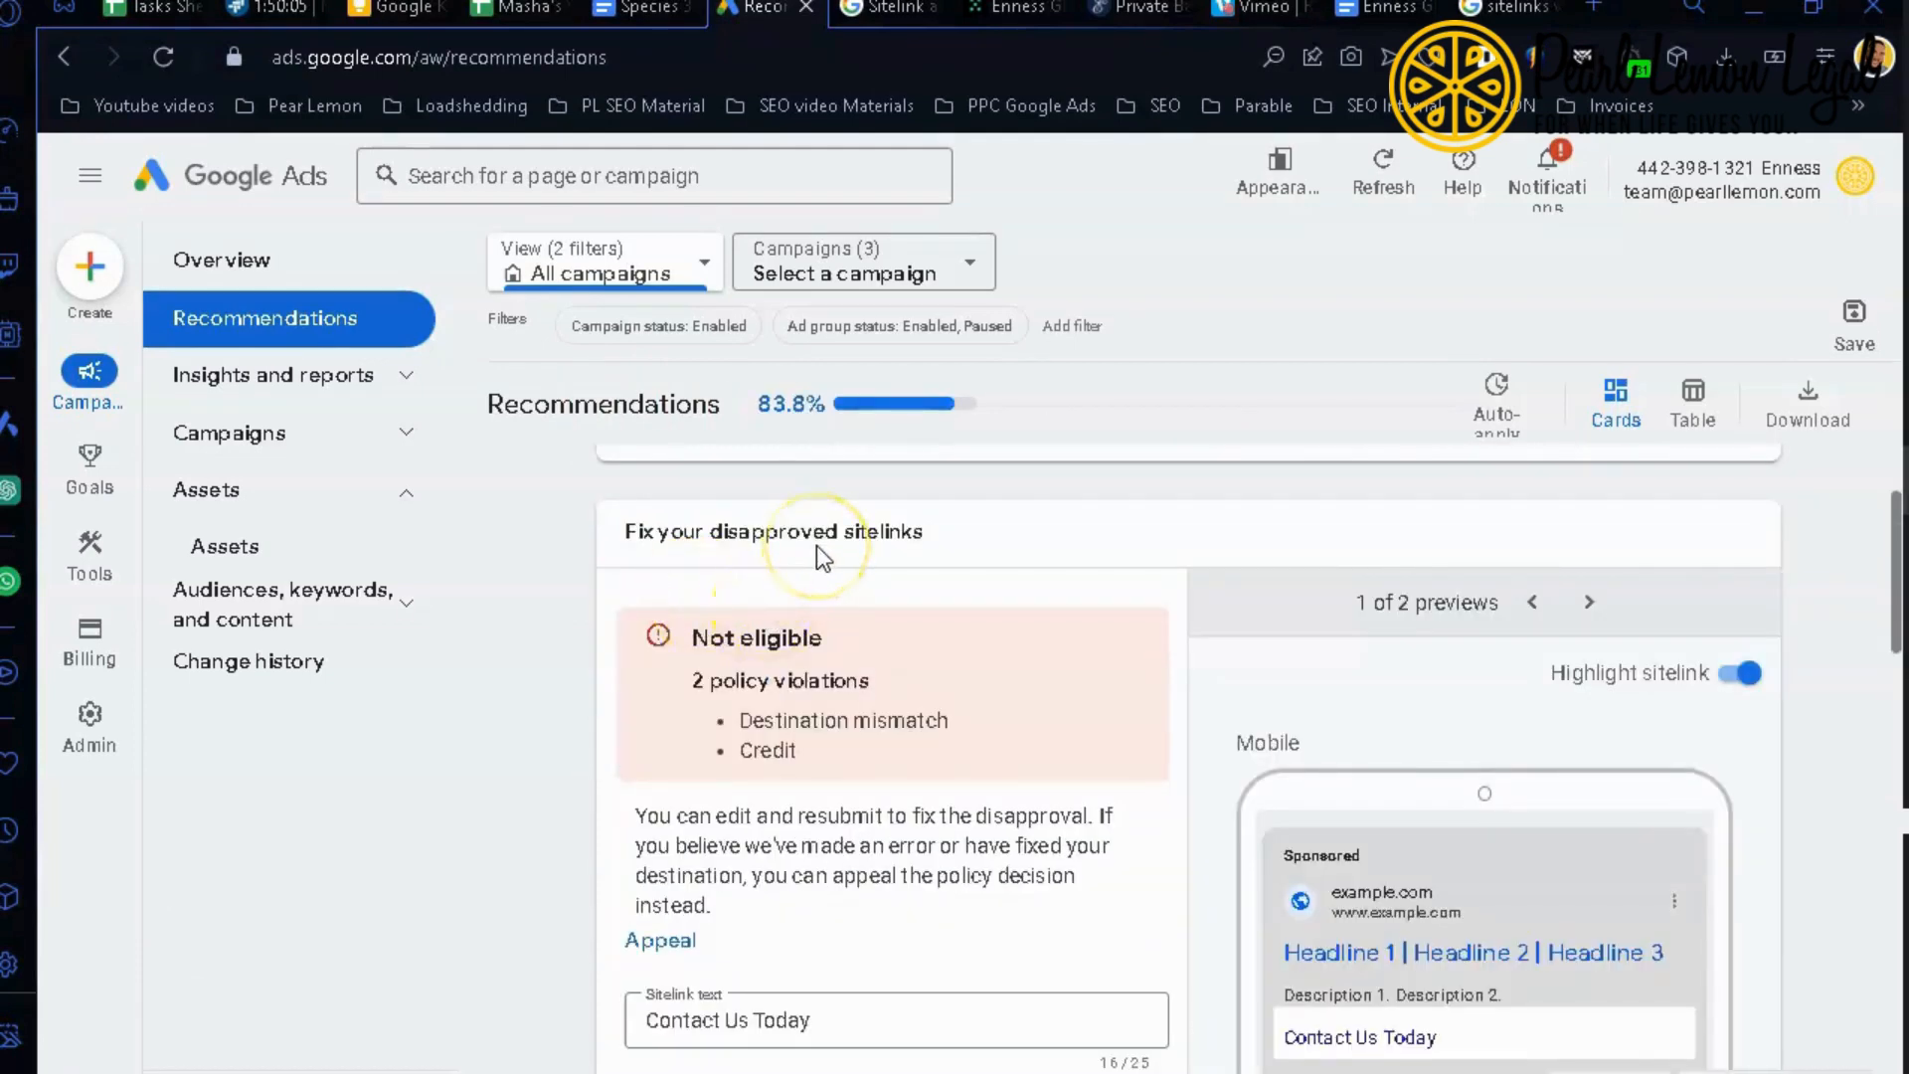
pyautogui.scroll(-3, 810, 776)
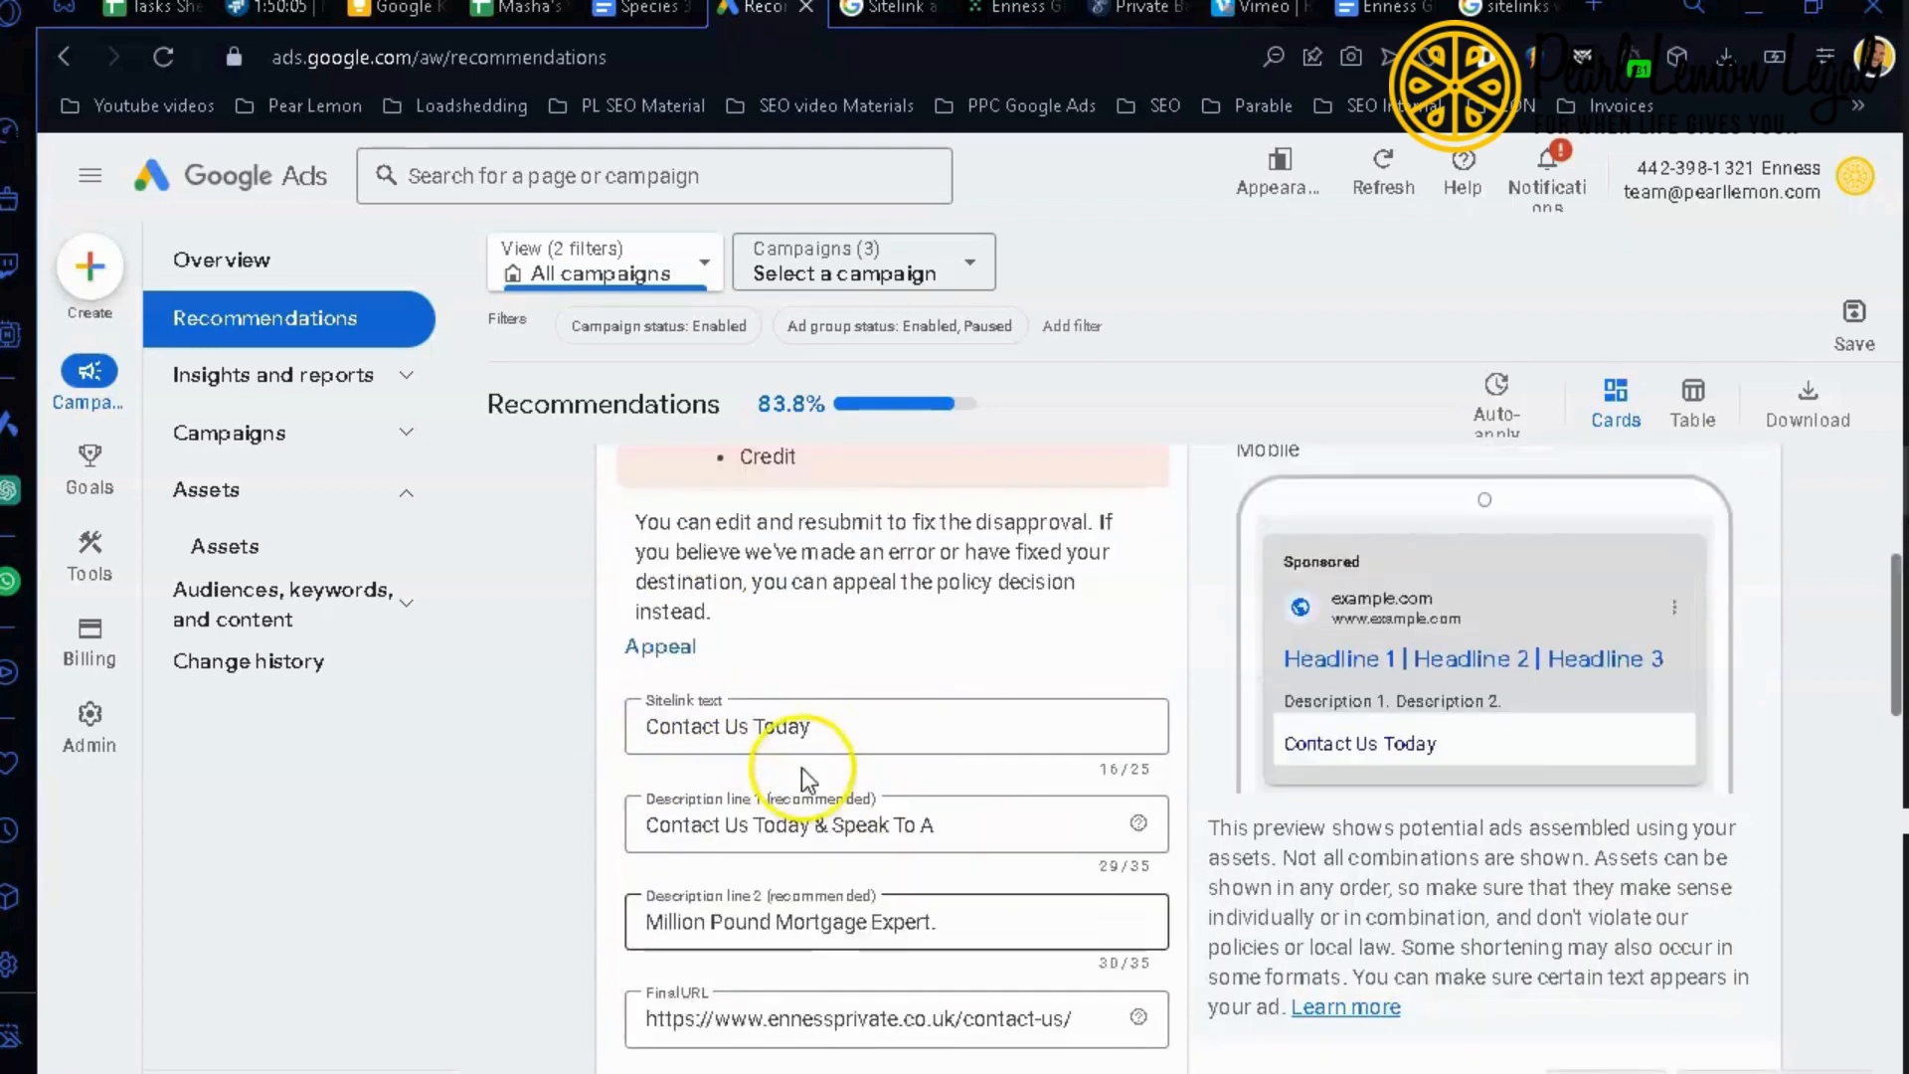
pyautogui.scroll(2, 807, 778)
pyautogui.scroll(-3, 725, 767)
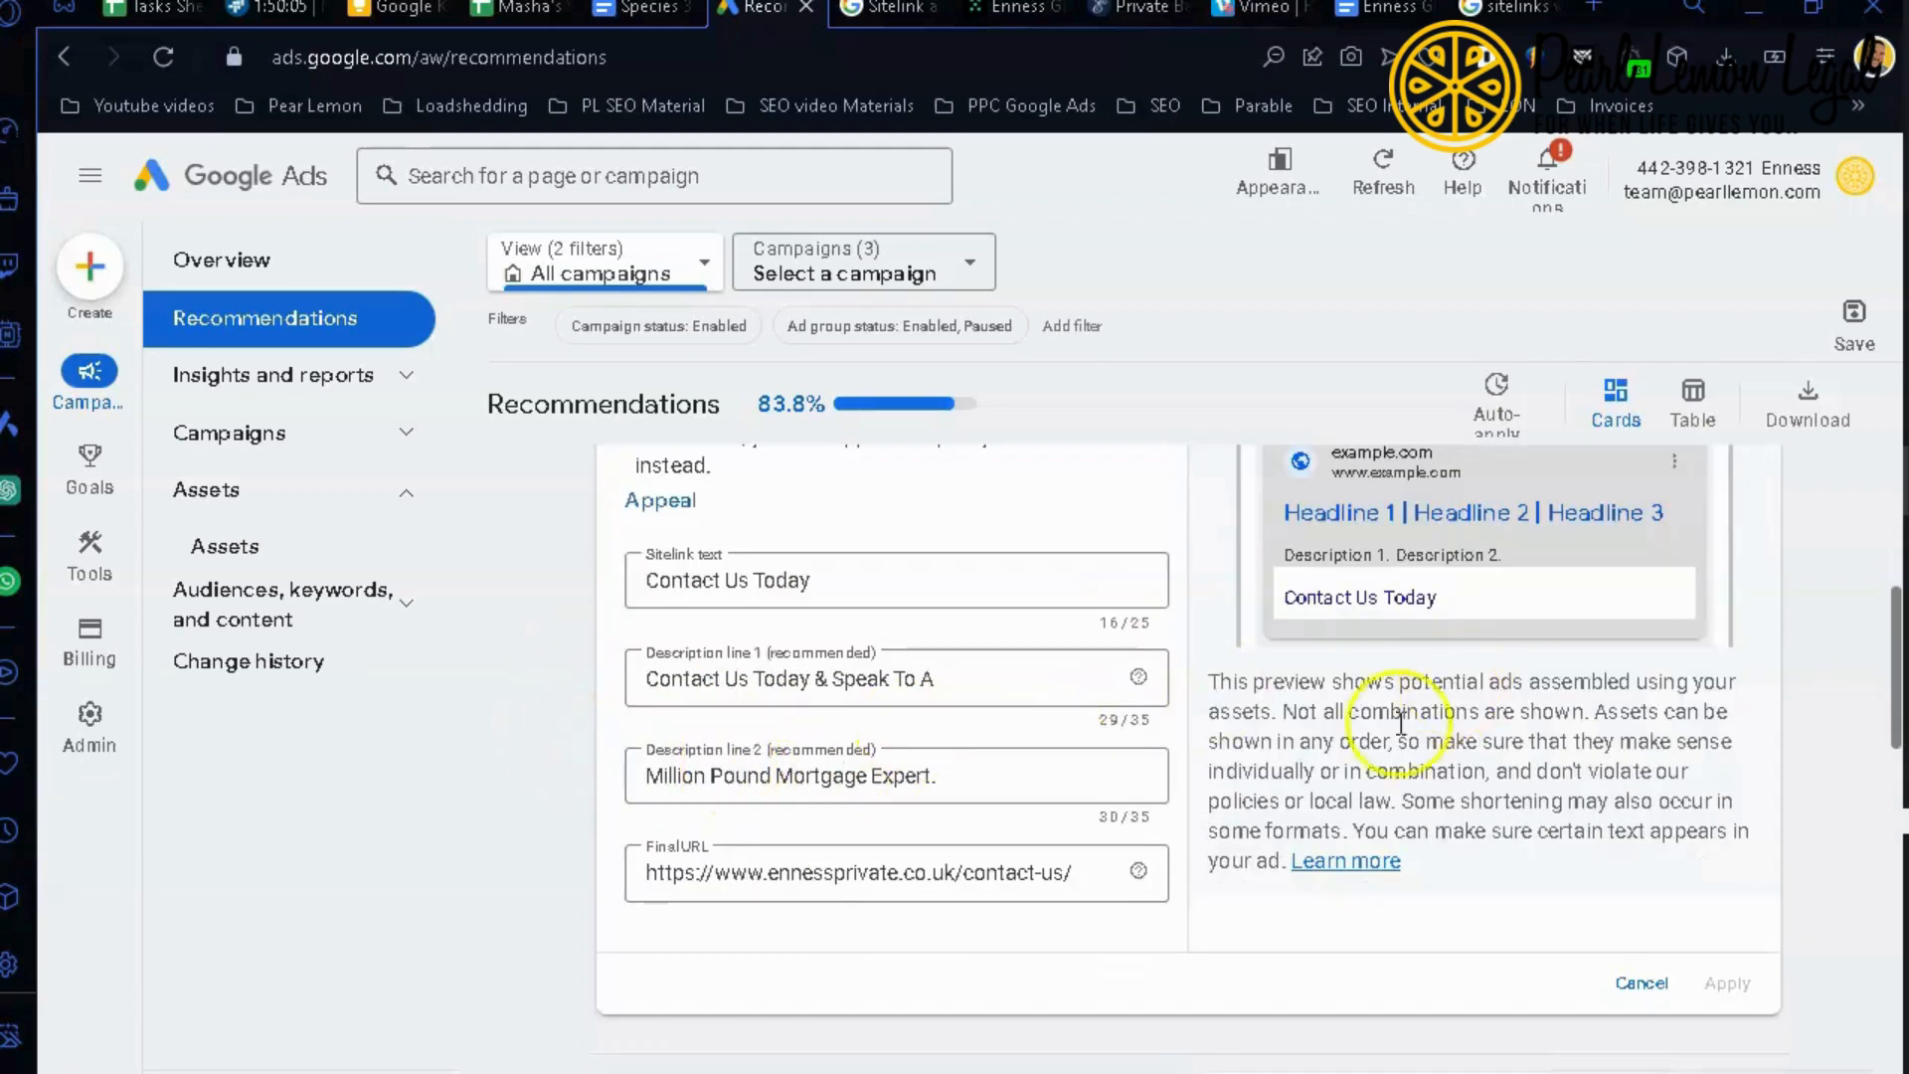
pyautogui.moveTo(748, 406)
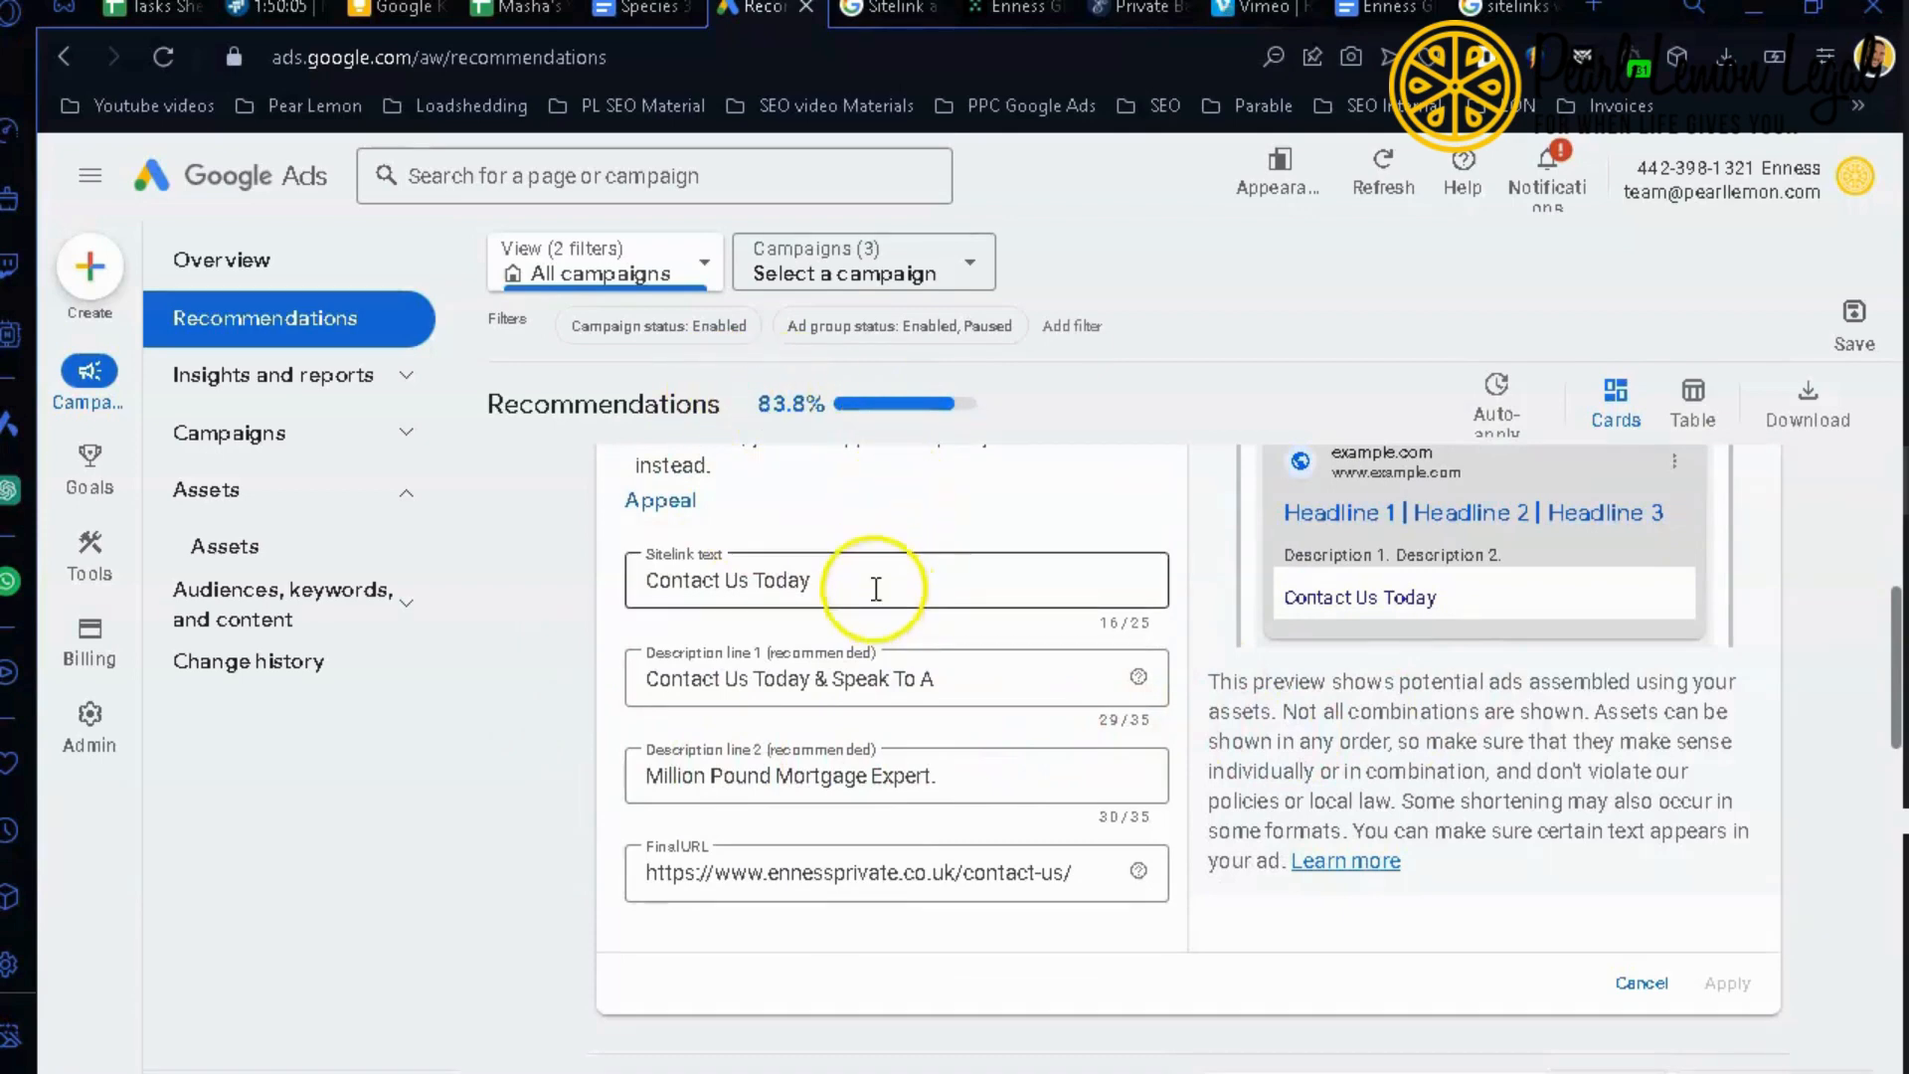
pyautogui.scroll(-2, 875, 589)
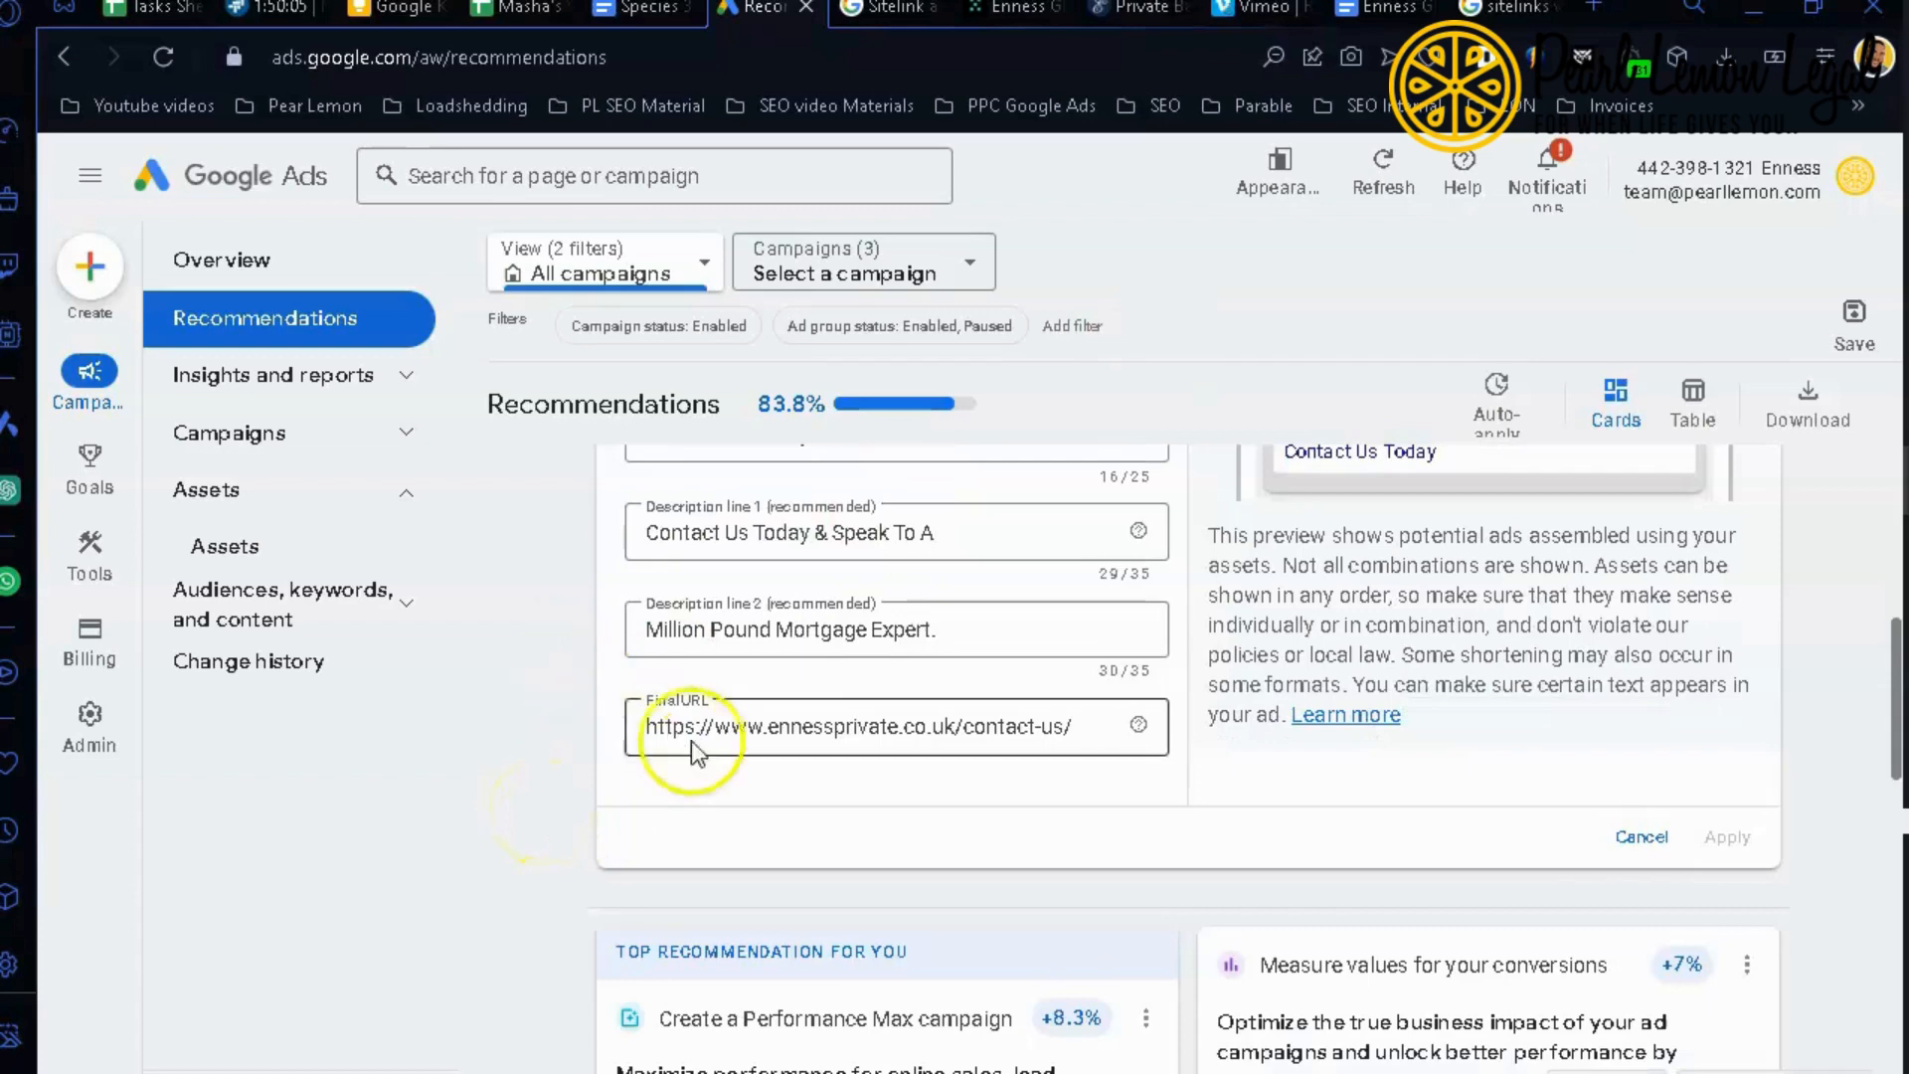
pyautogui.scroll(10, 690, 742)
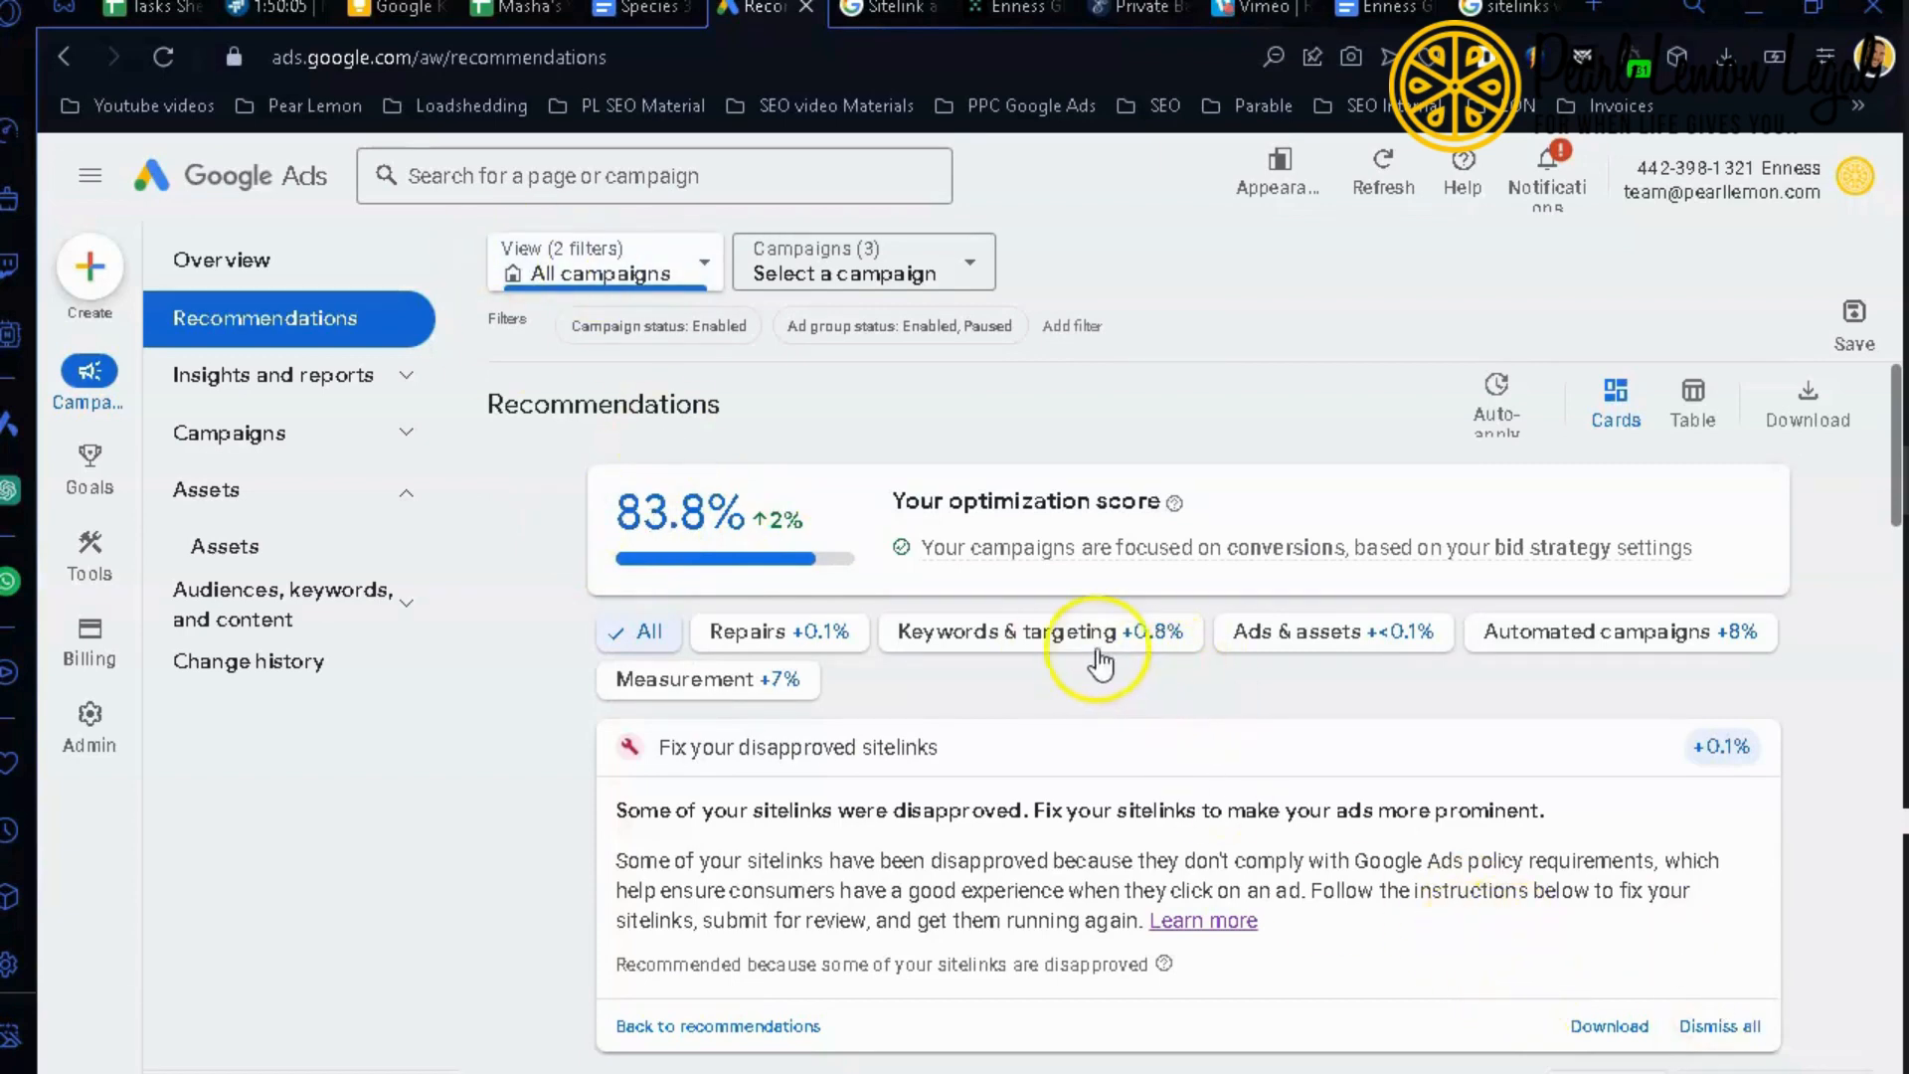
pyautogui.scroll(-6, 895, 765)
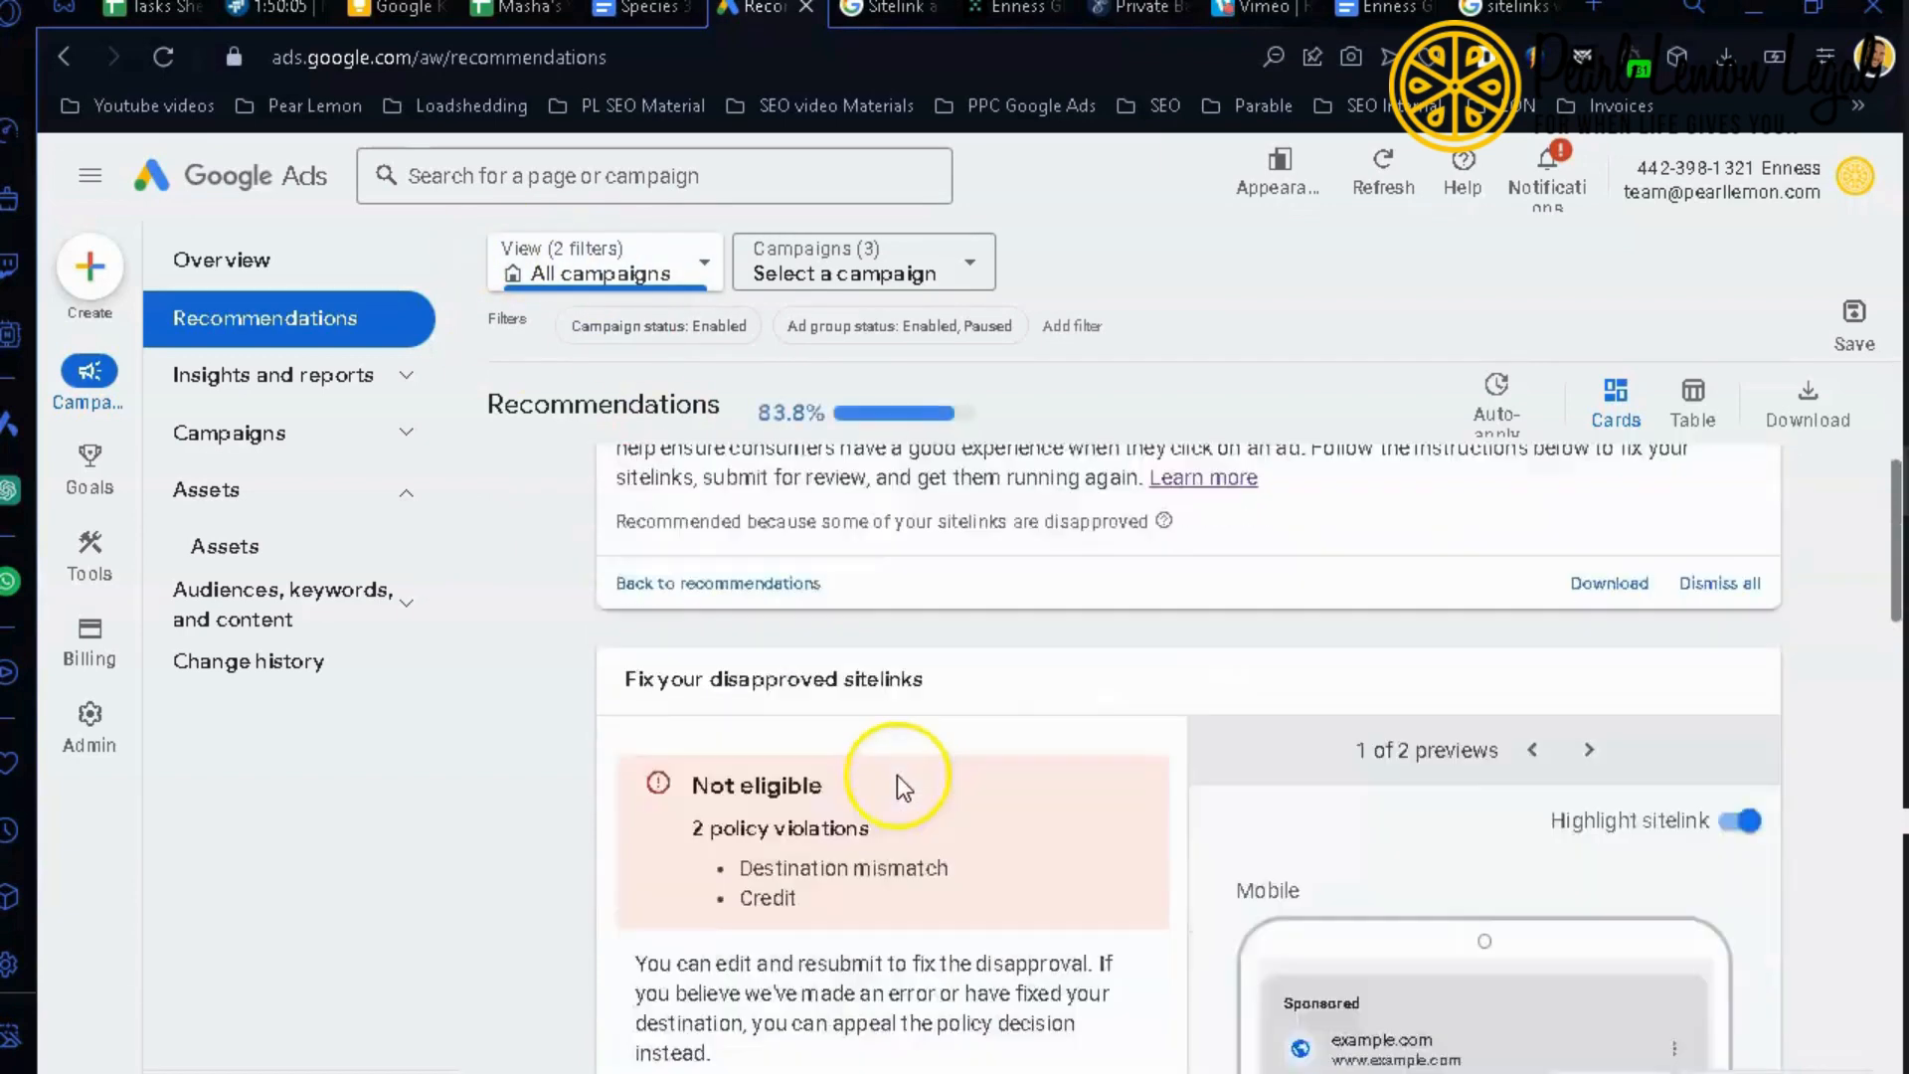
pyautogui.scroll(-5, 885, 727)
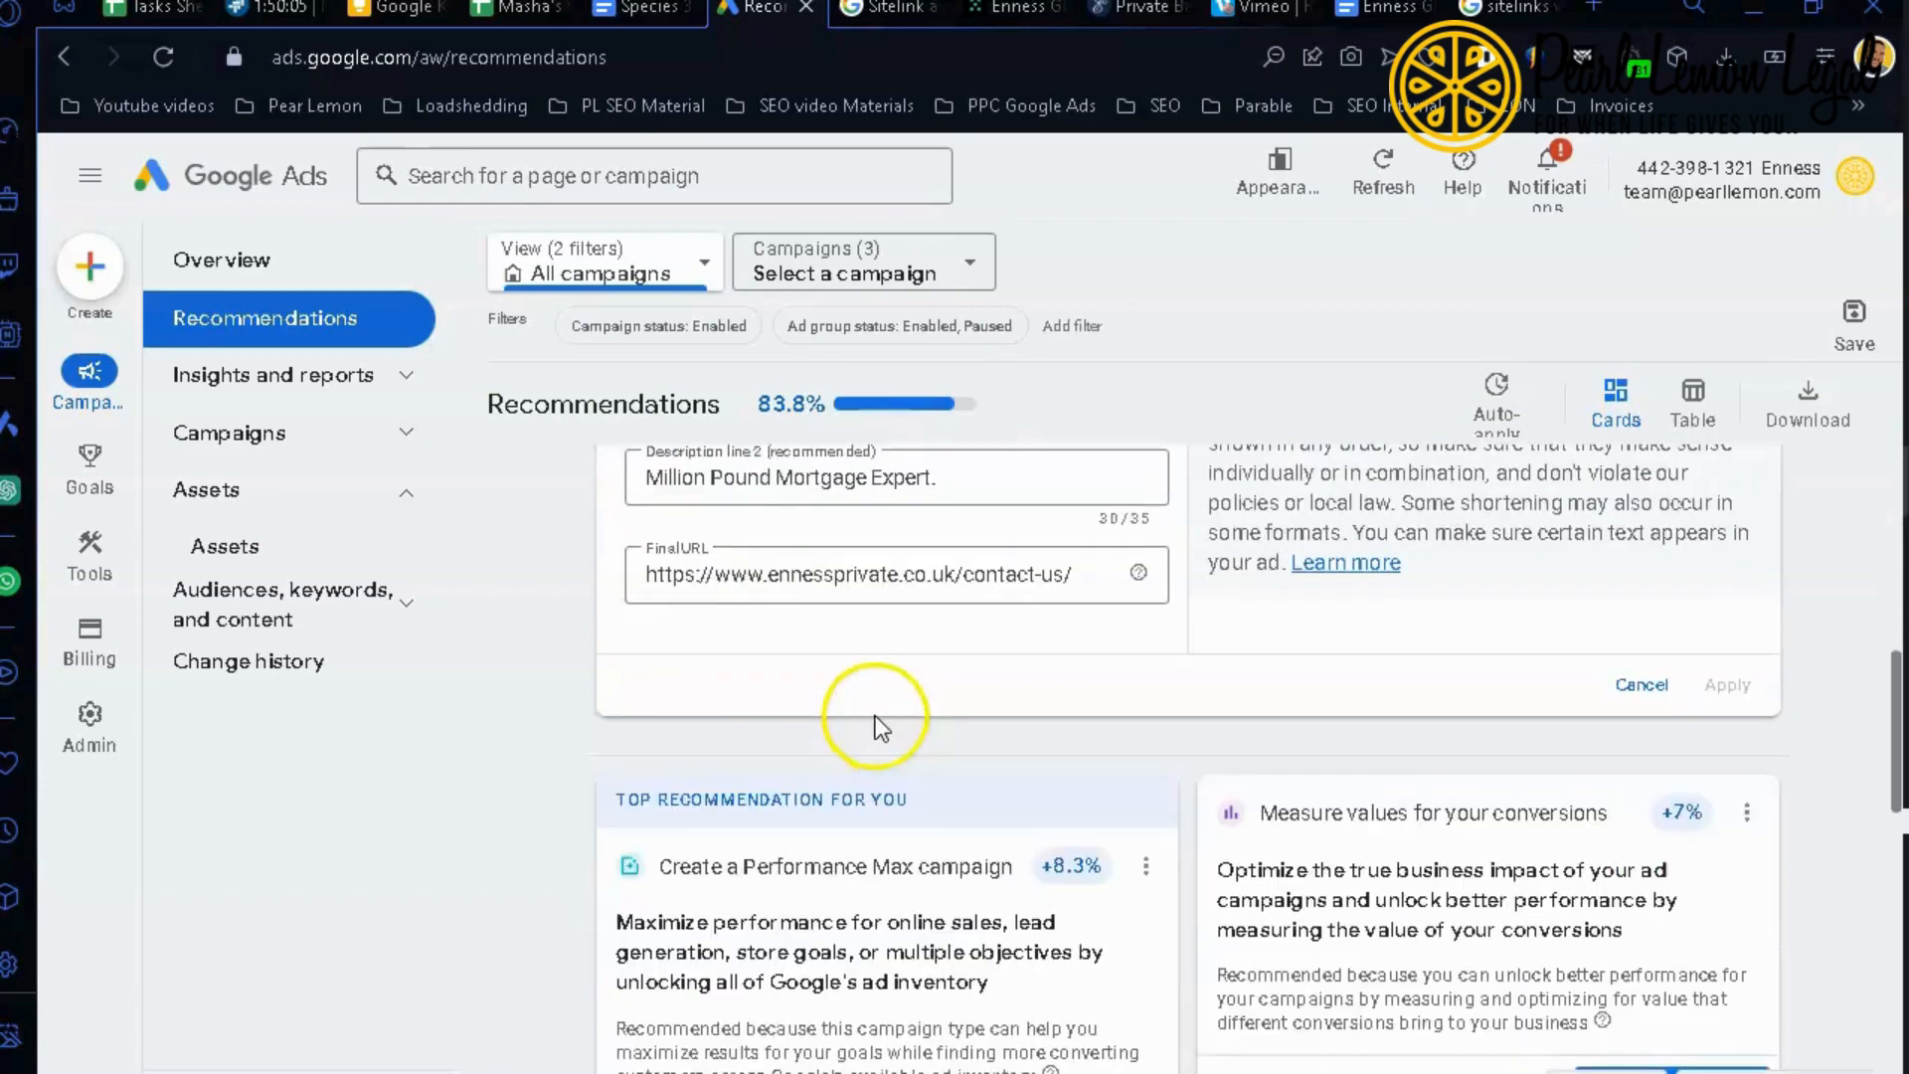
pyautogui.scroll(10, 895, 727)
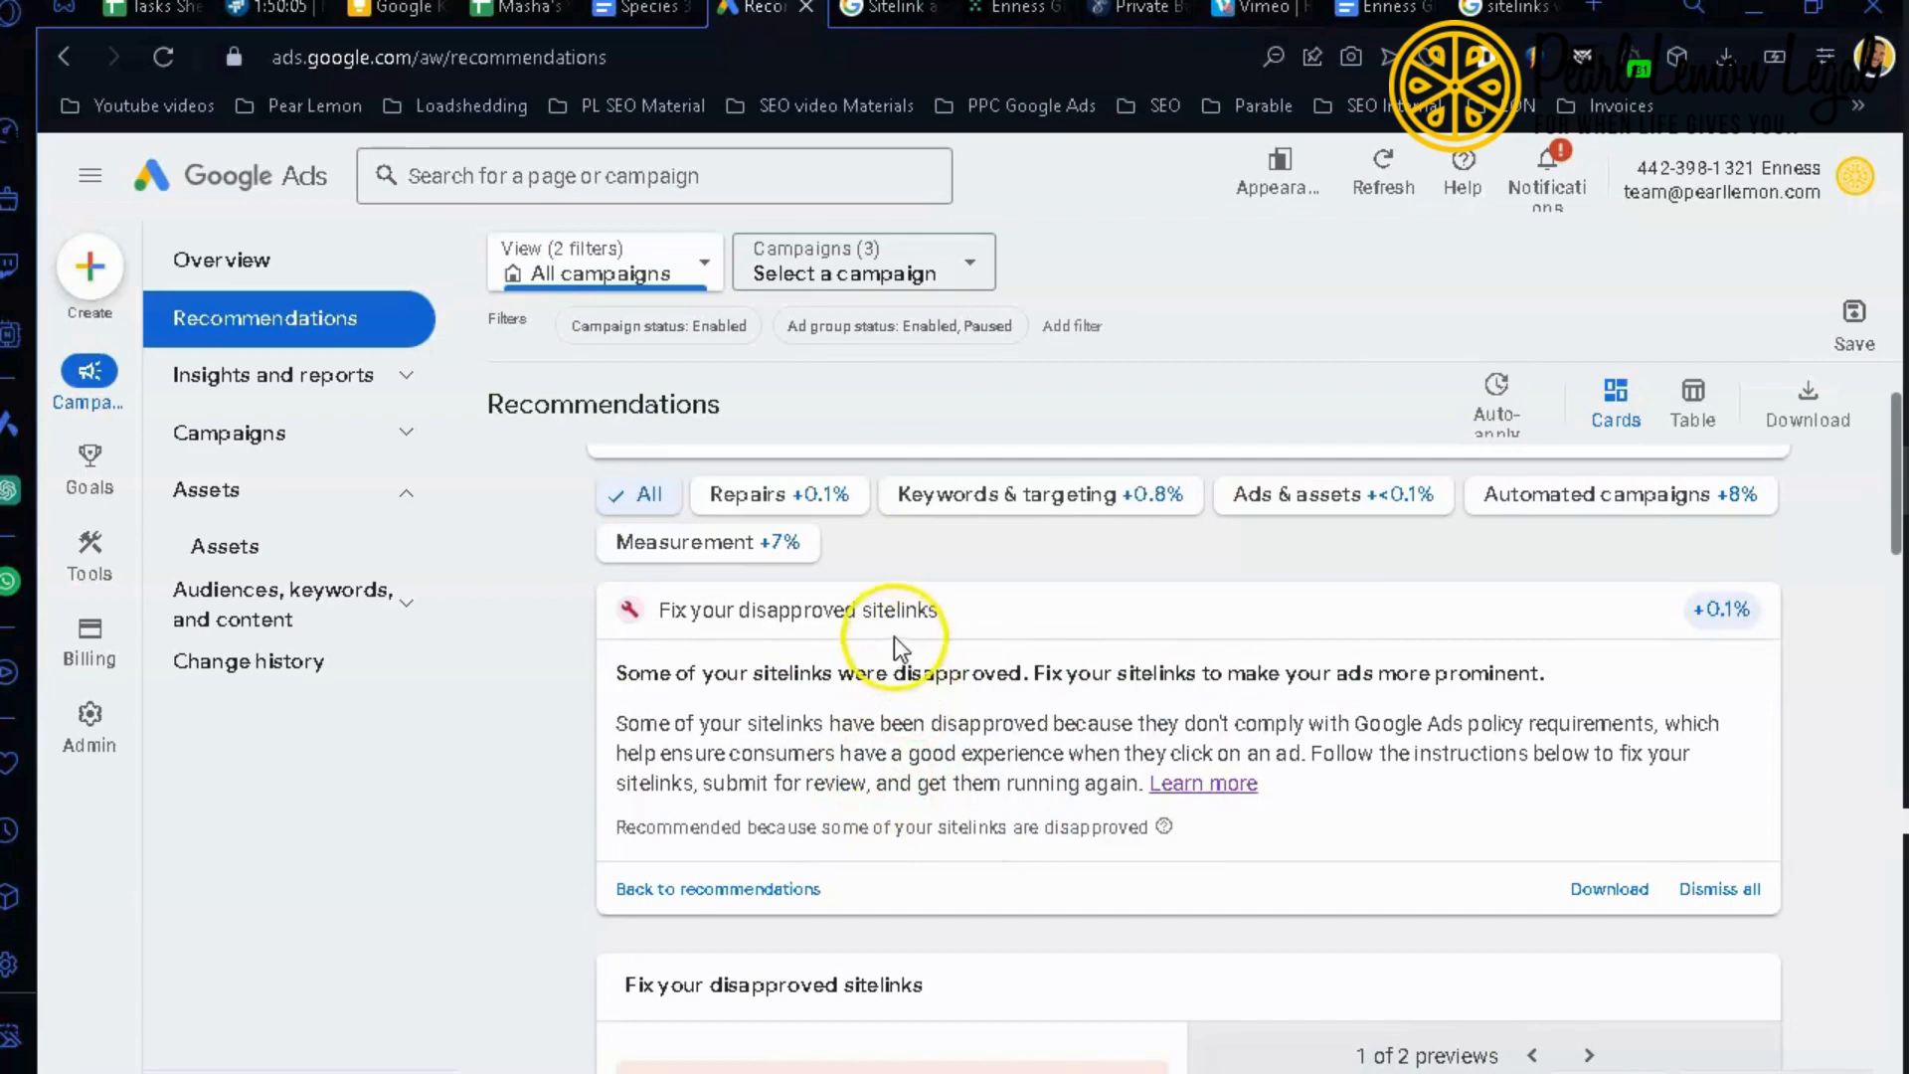
# Step: Consult the Google results on why sitelinks are important and return to Google Ads to review the Contact Us Today sitelink's fields
pyautogui.click(1517, 8)
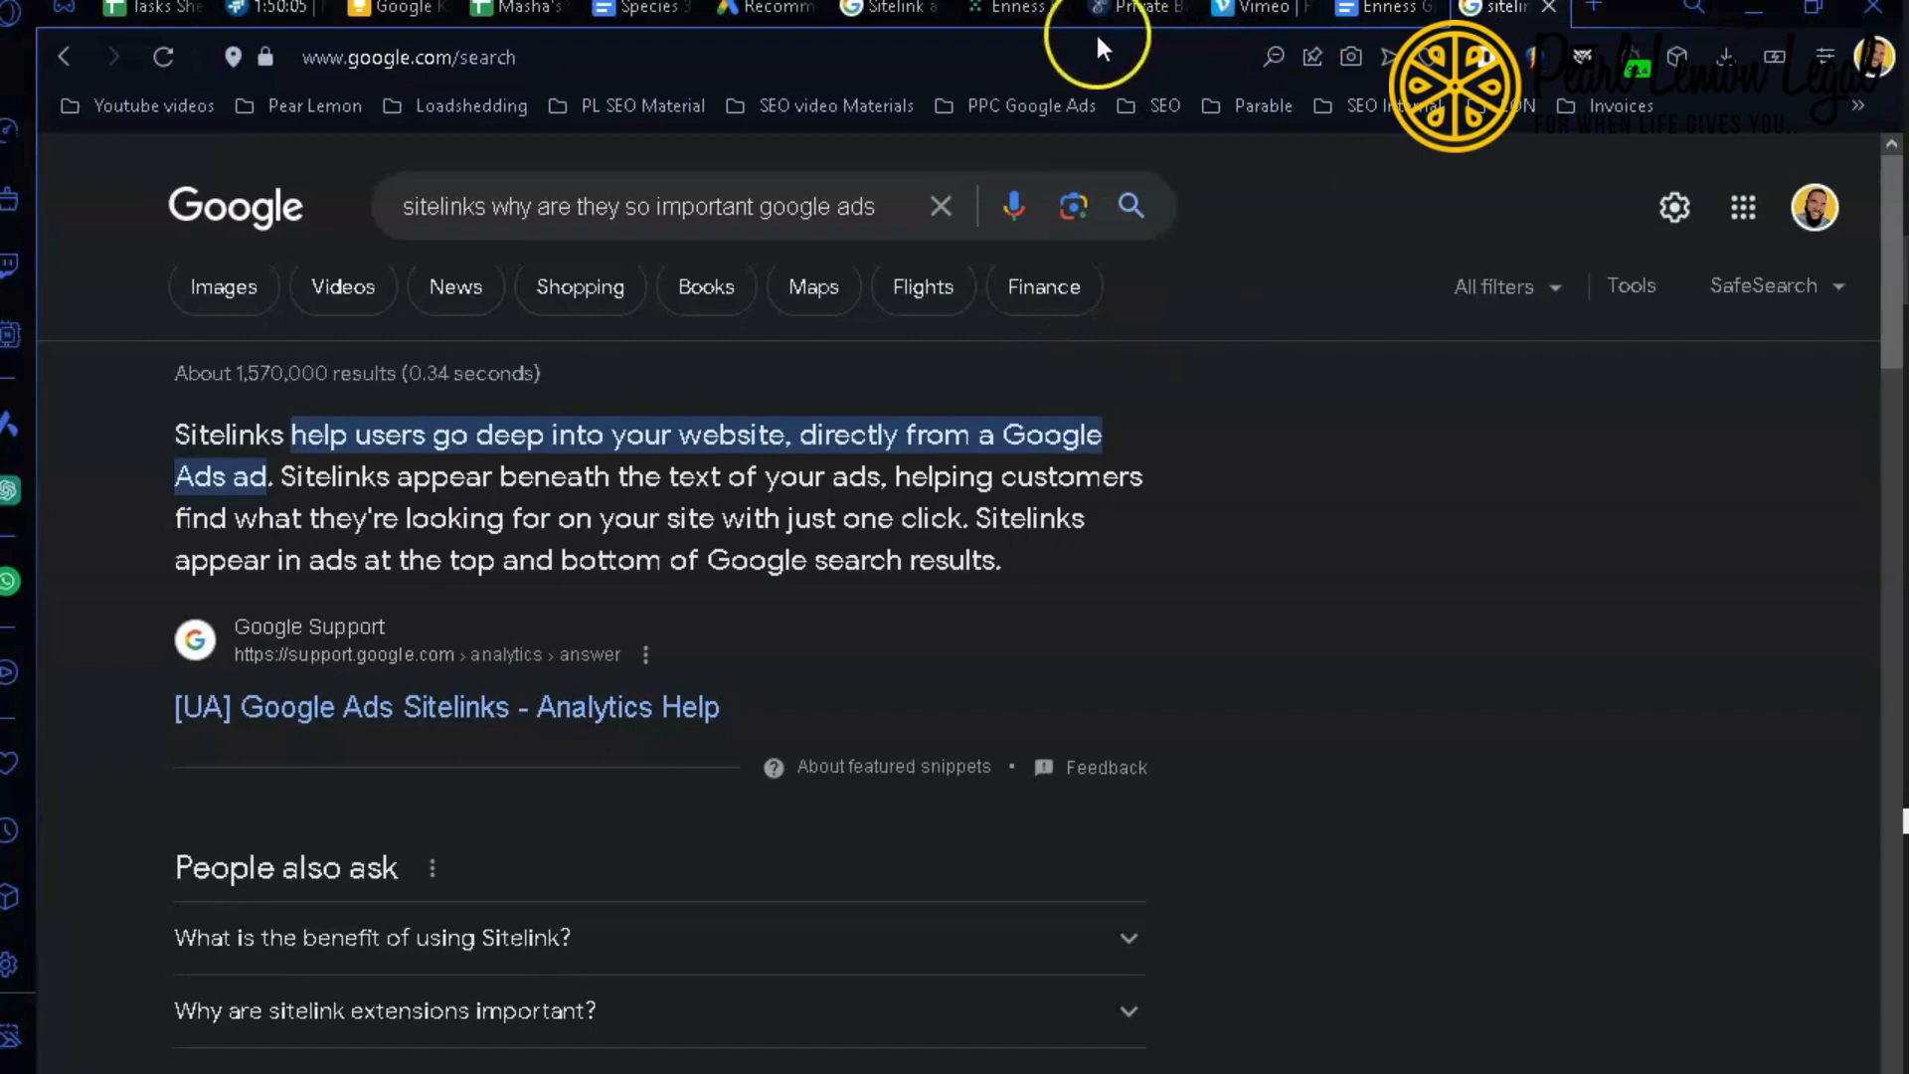
pyautogui.click(778, 8)
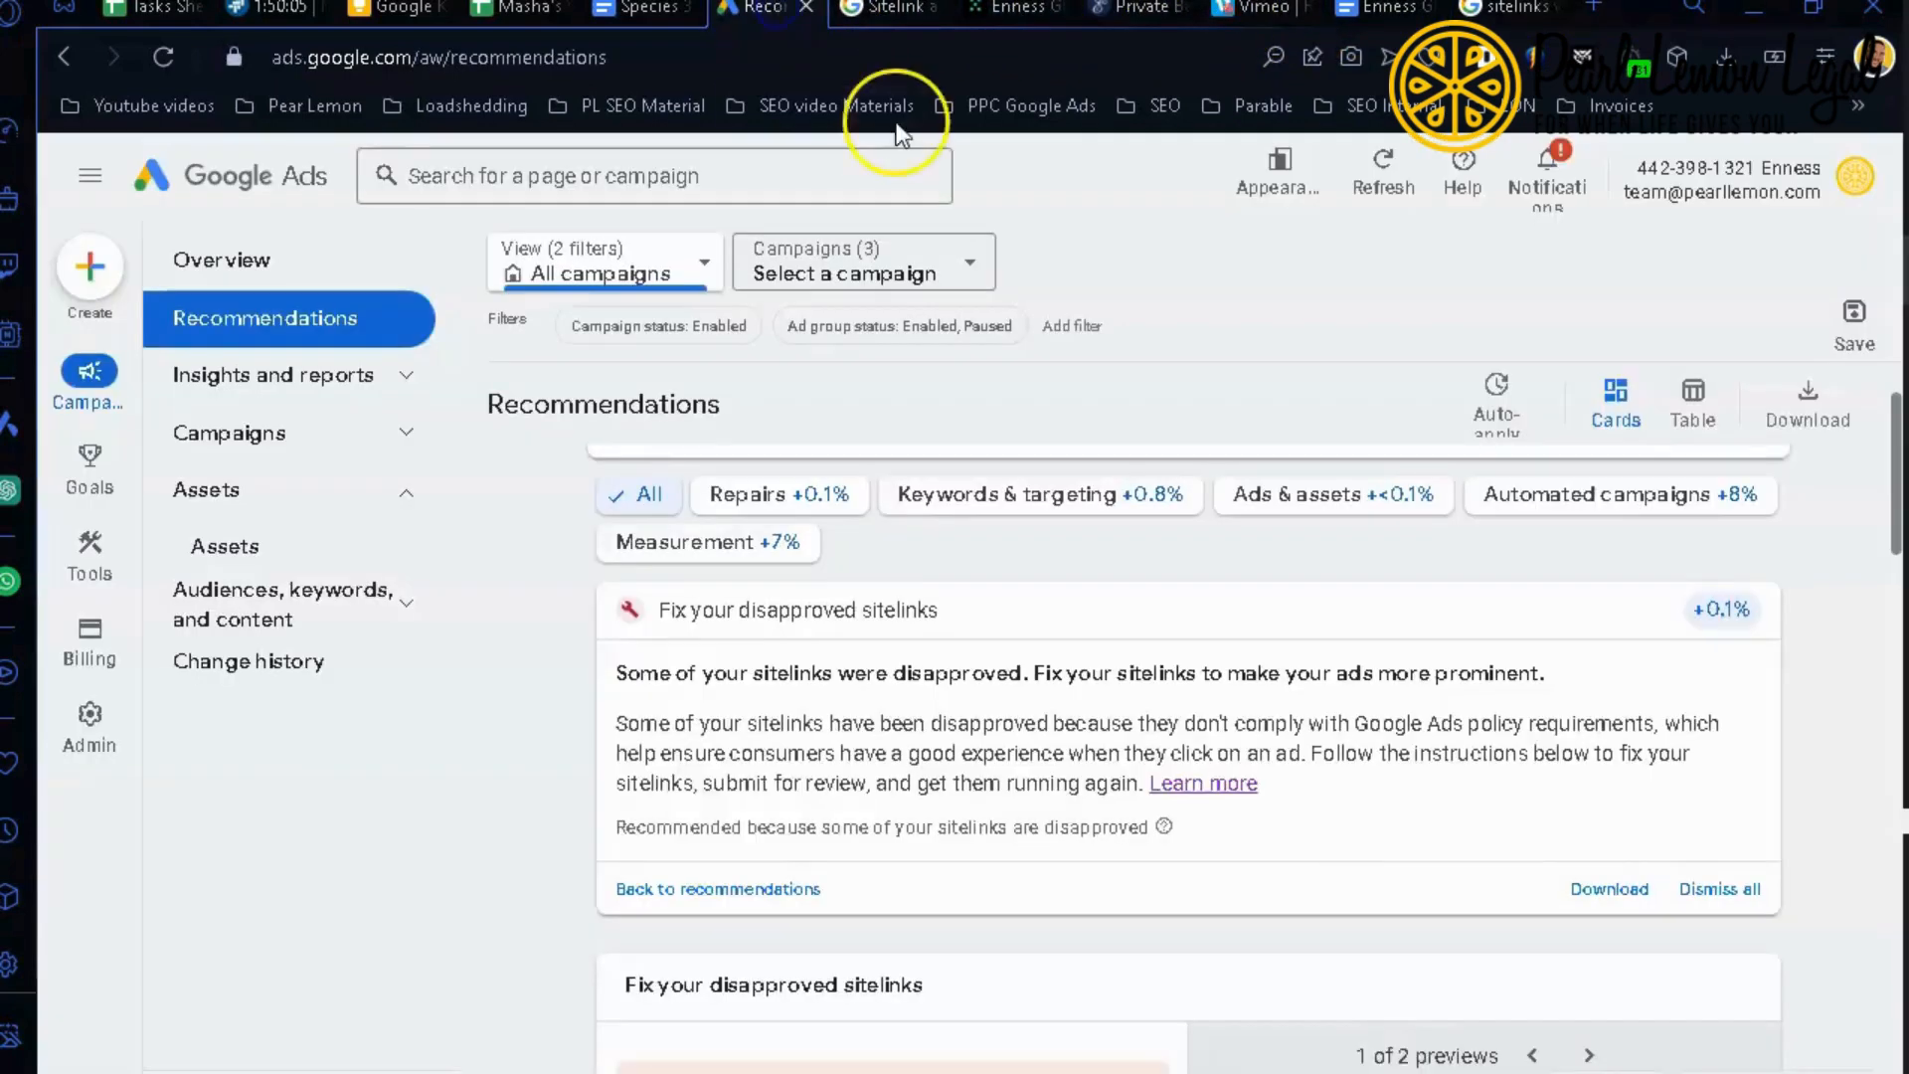
pyautogui.scroll(-3, 861, 676)
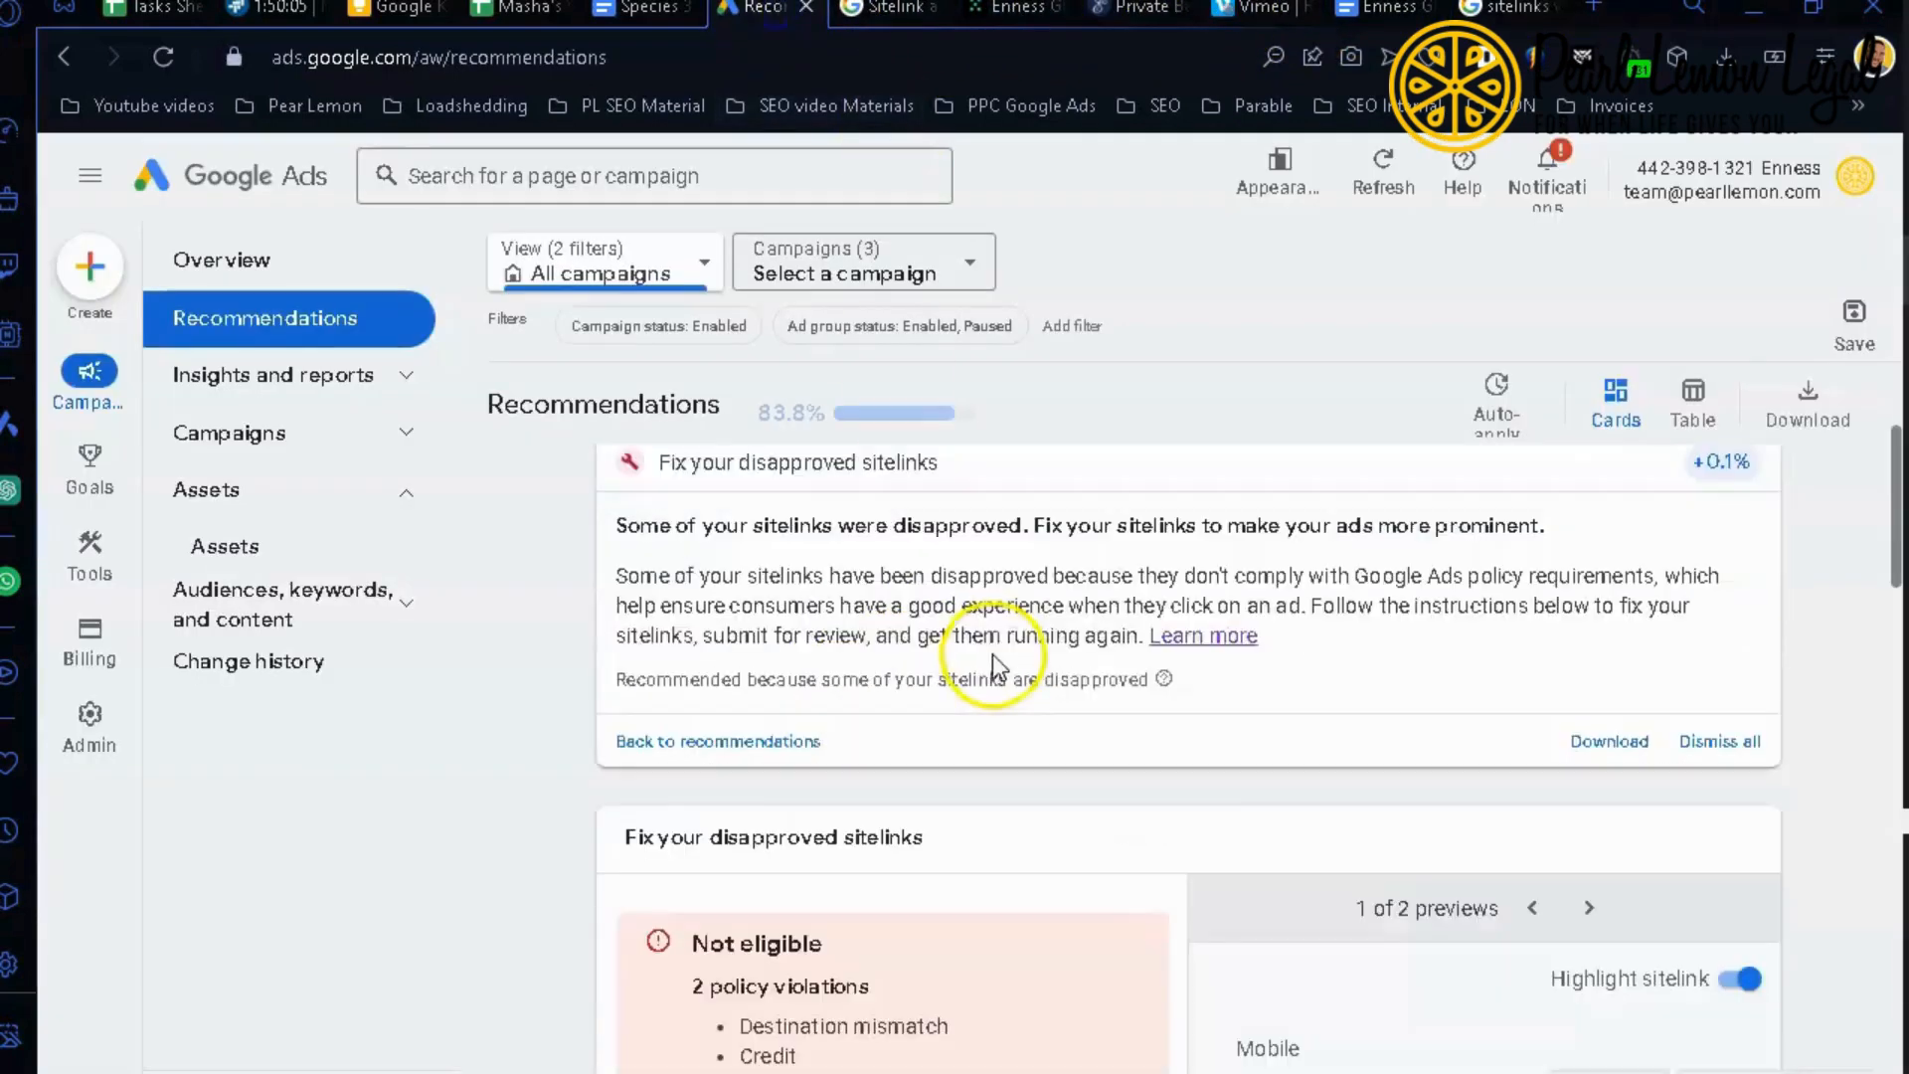
pyautogui.scroll(-5, 972, 791)
pyautogui.scroll(2, 907, 680)
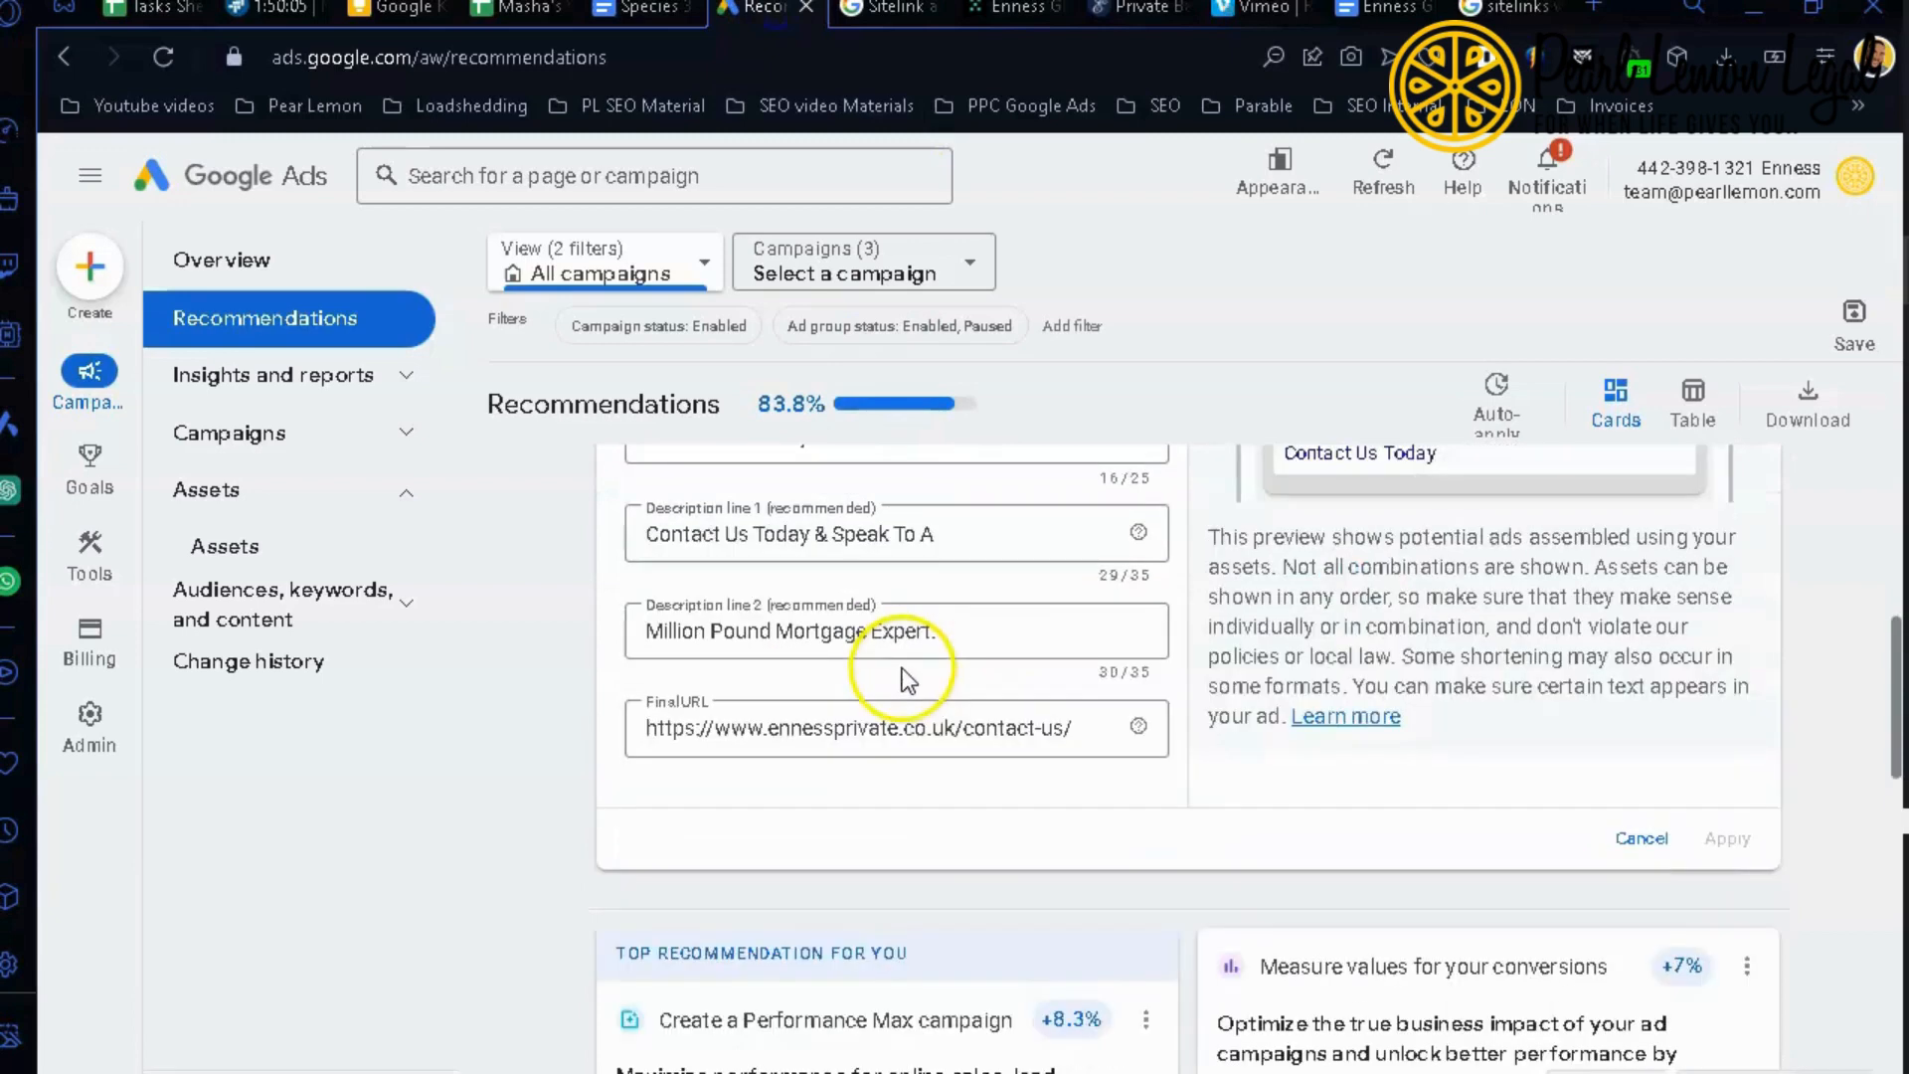
pyautogui.scroll(4, 903, 664)
pyautogui.scroll(-1, 903, 672)
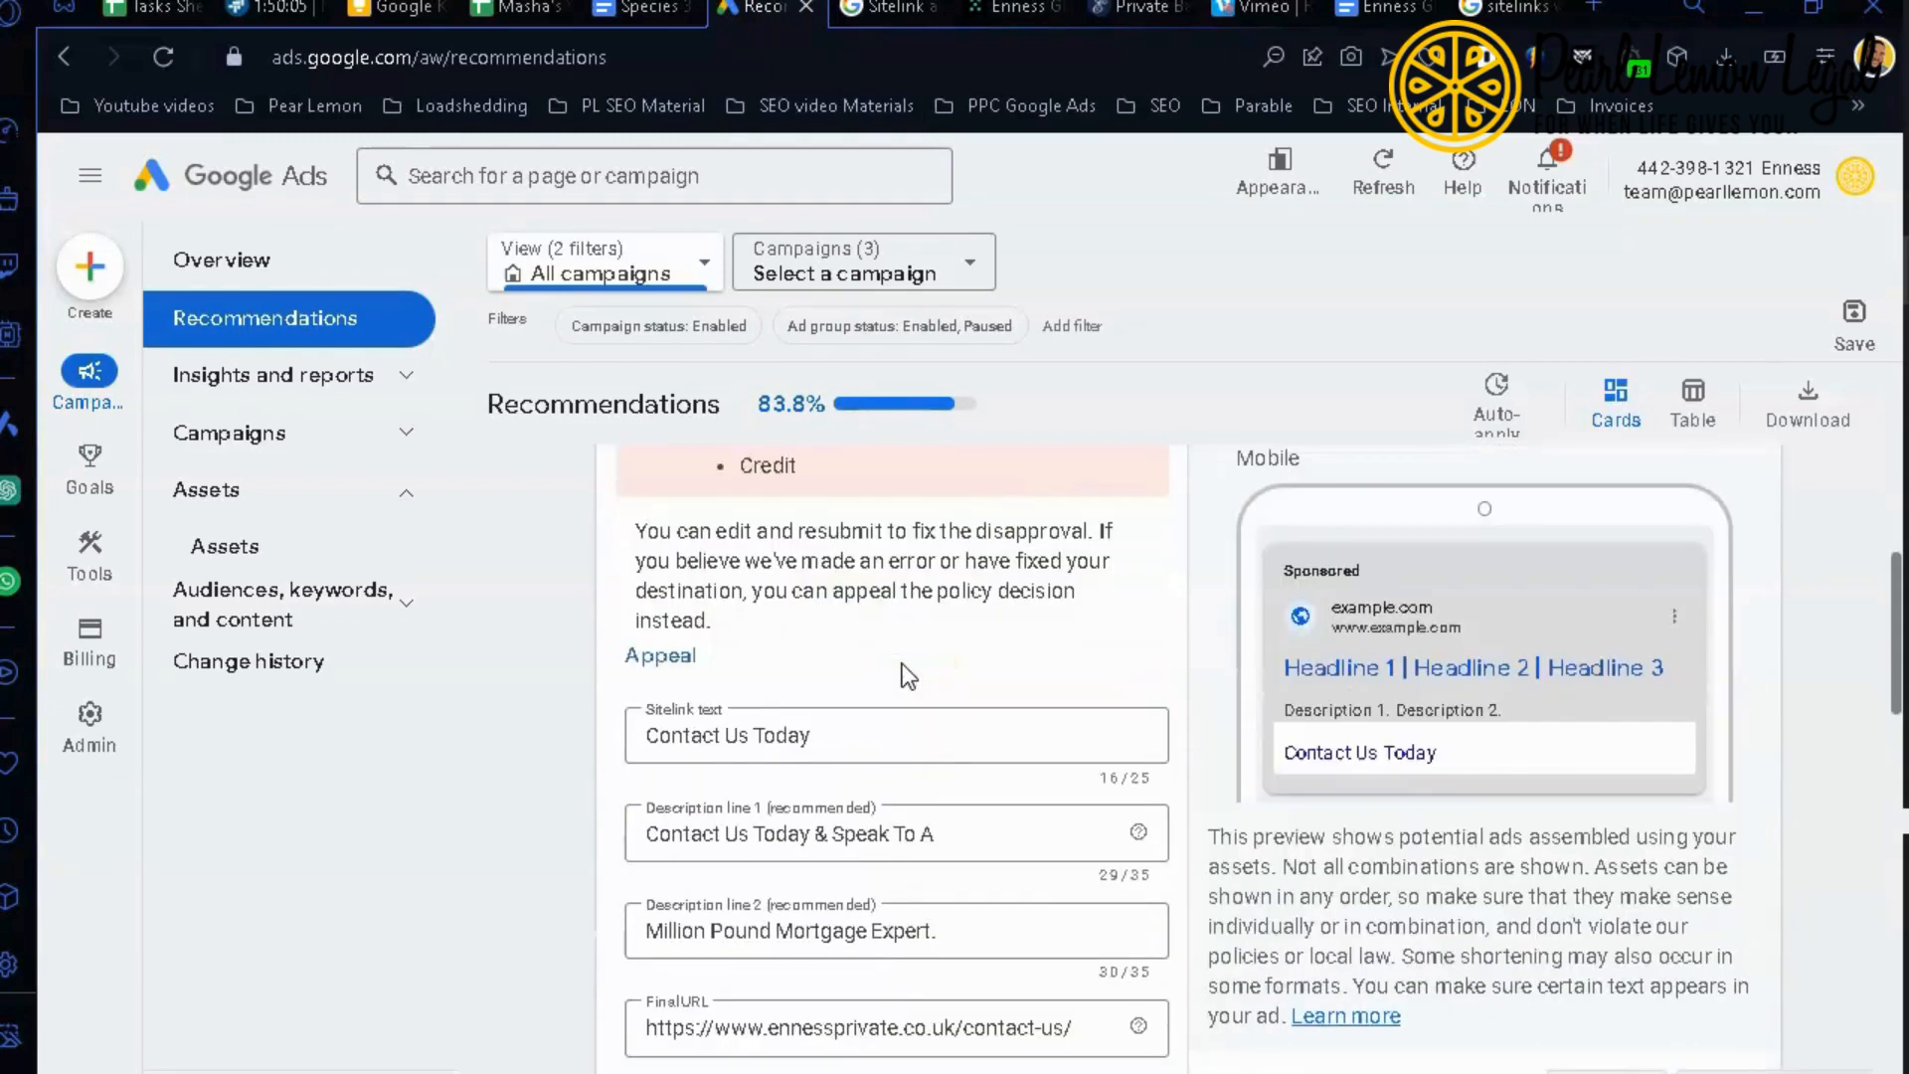
pyautogui.scroll(-1, 907, 676)
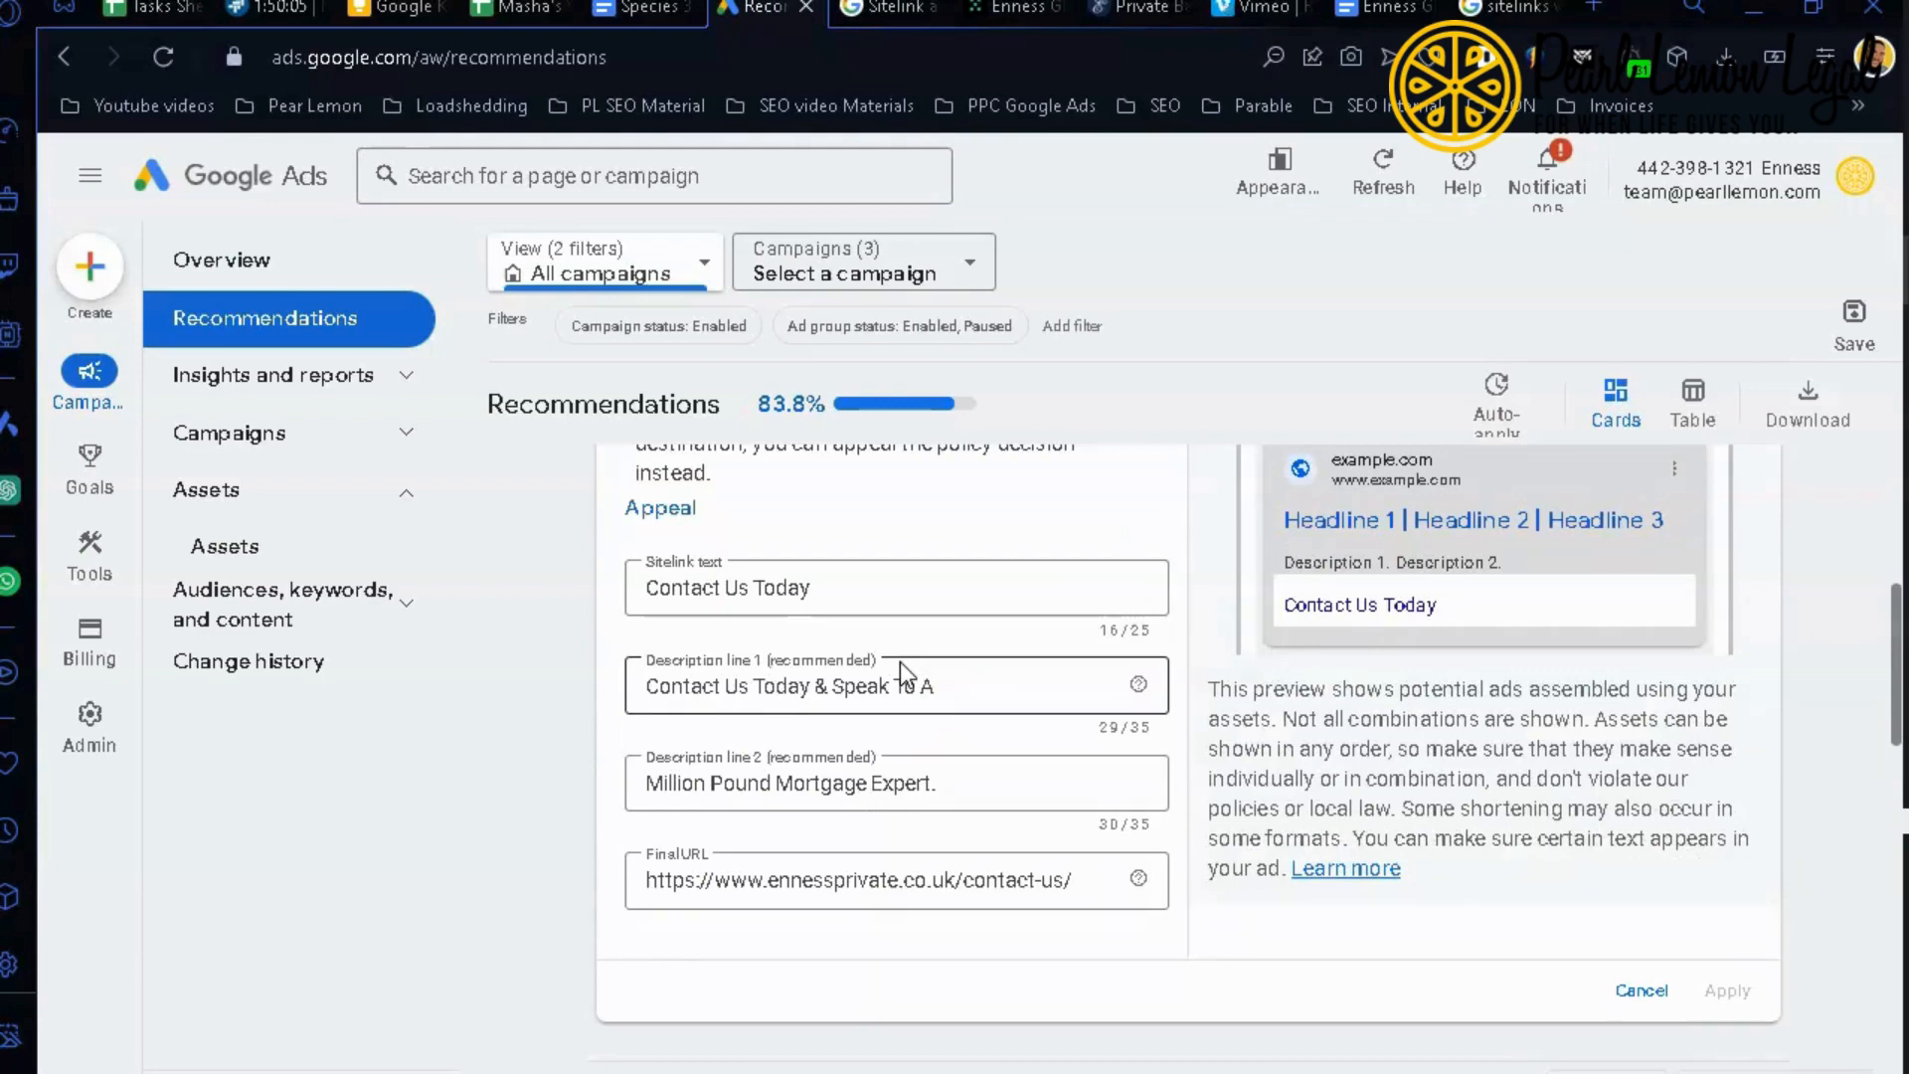
pyautogui.click(1011, 763)
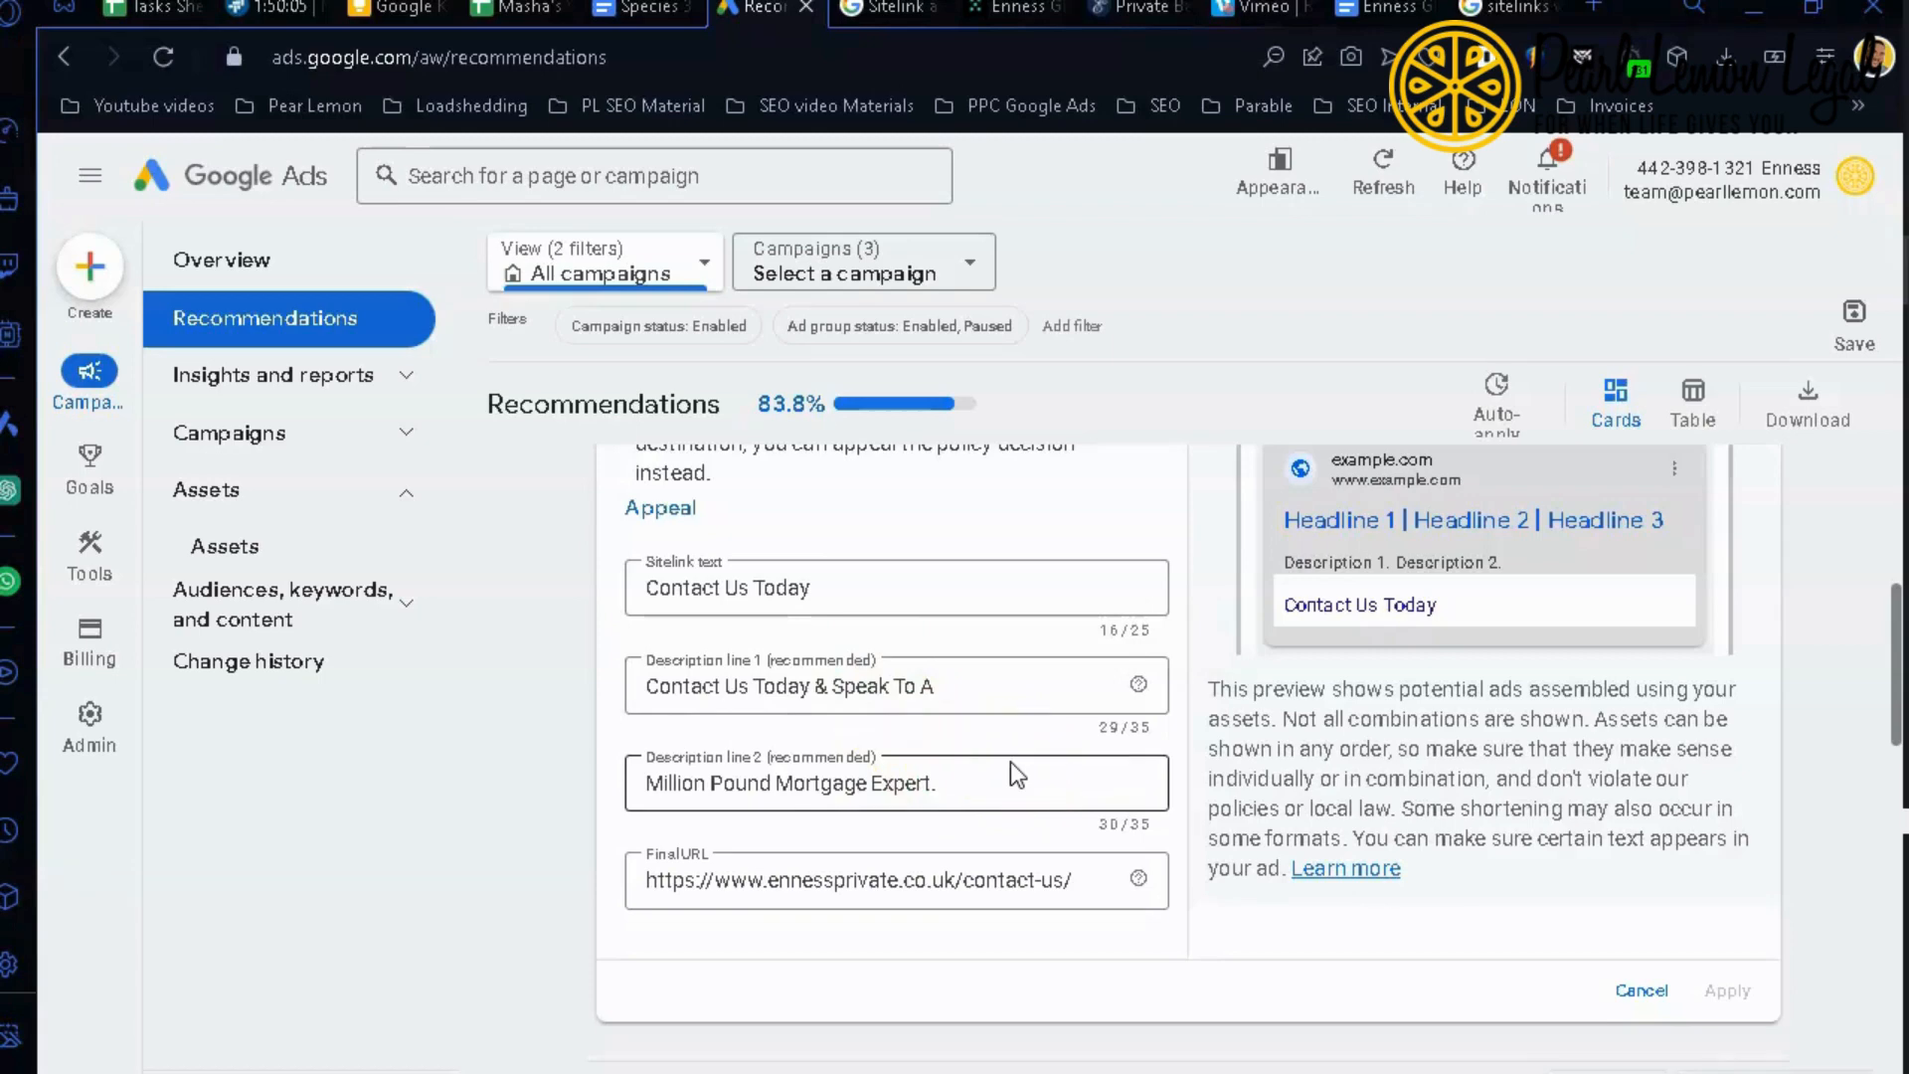
pyautogui.click(1039, 542)
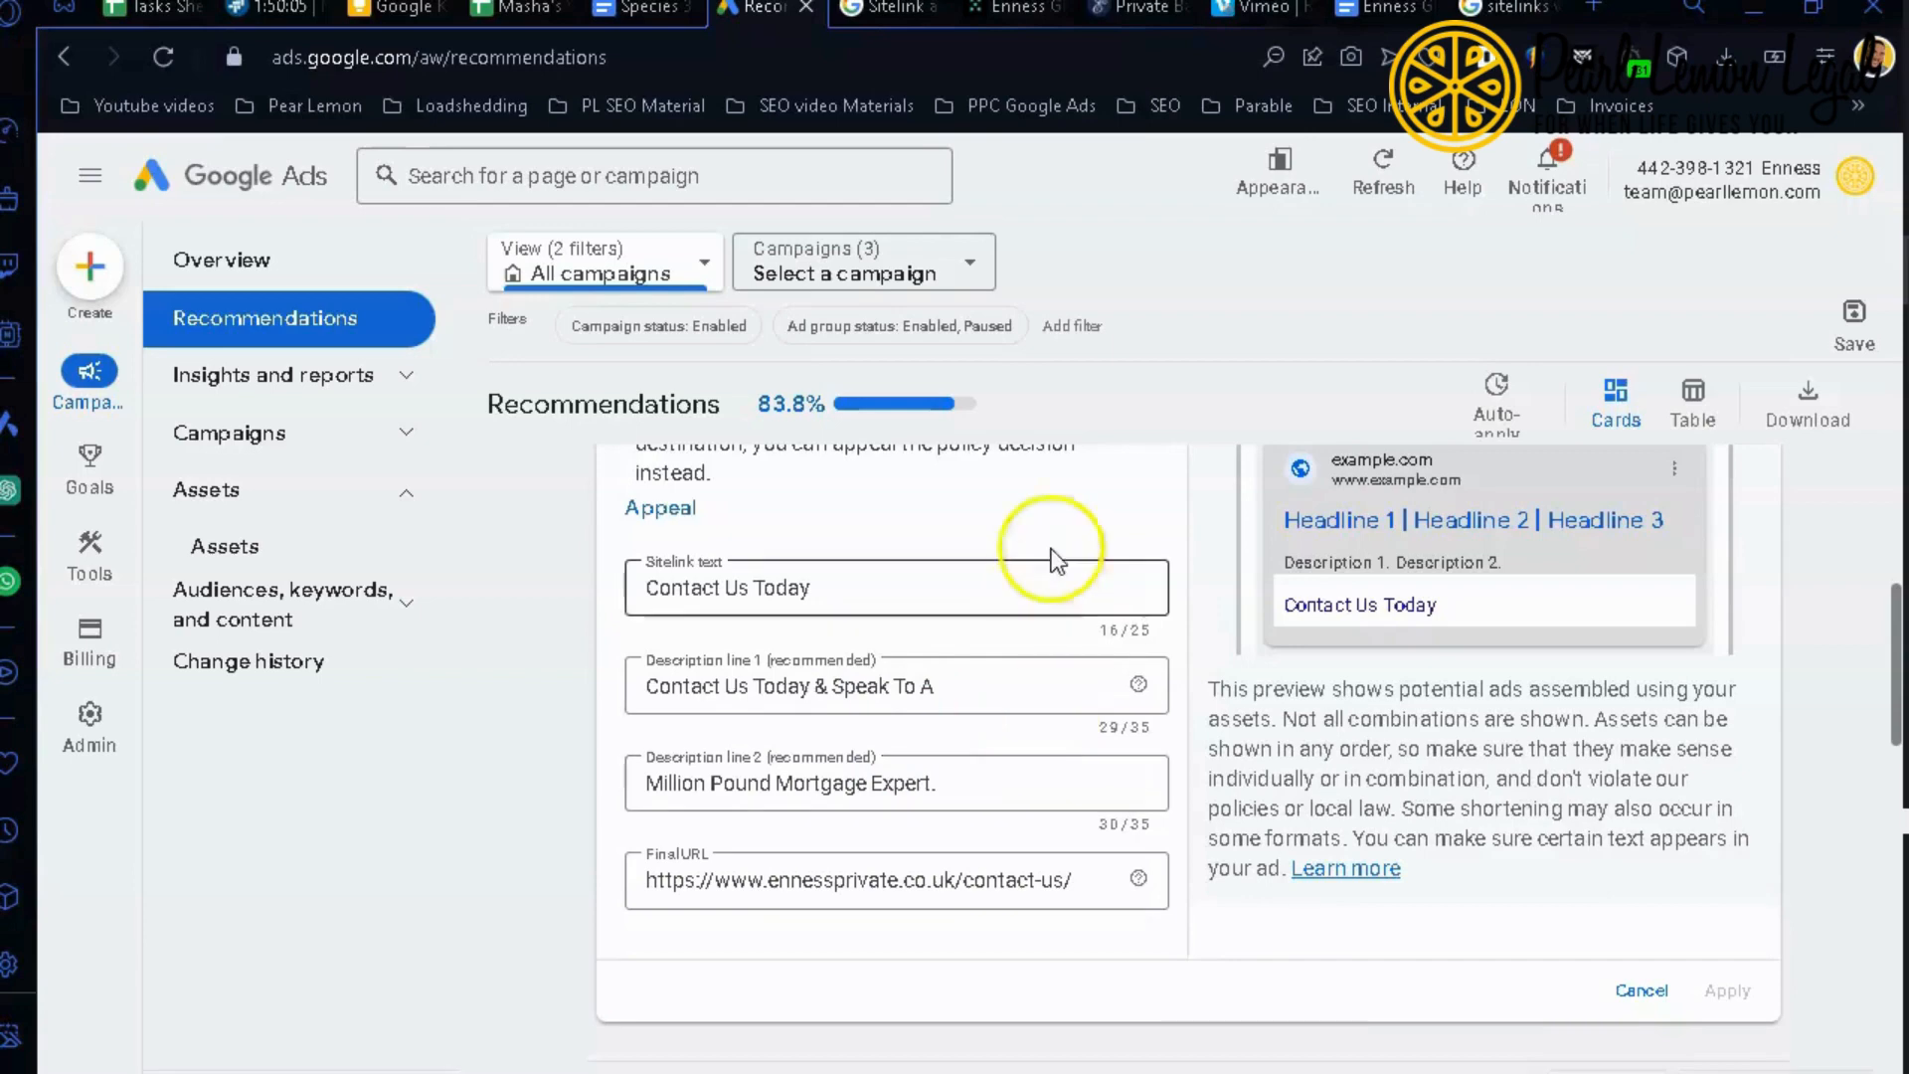
# Step: Switch to the Enness Global website and examine its private bank mortgage page and its Contact page
pyautogui.click(1160, 21)
pyautogui.scroll(-3, 940, 352)
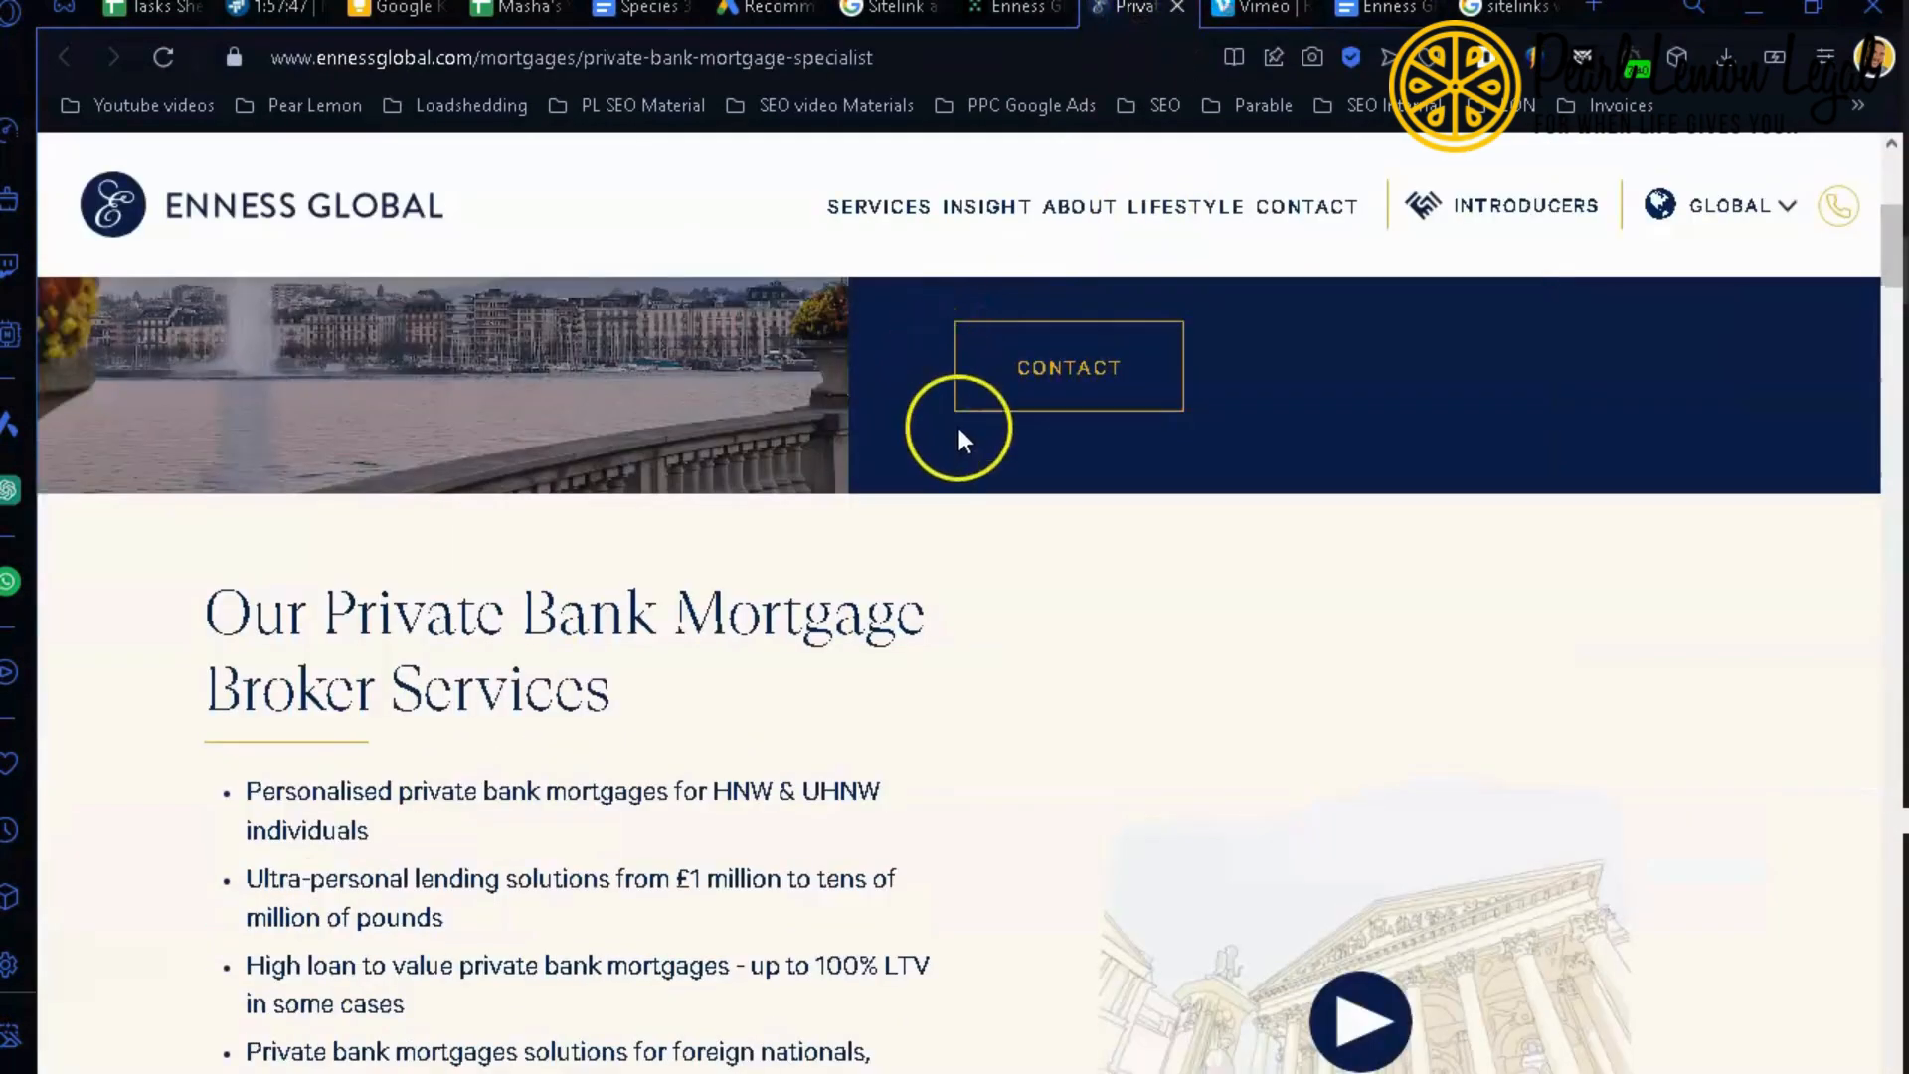
pyautogui.scroll(4, 957, 422)
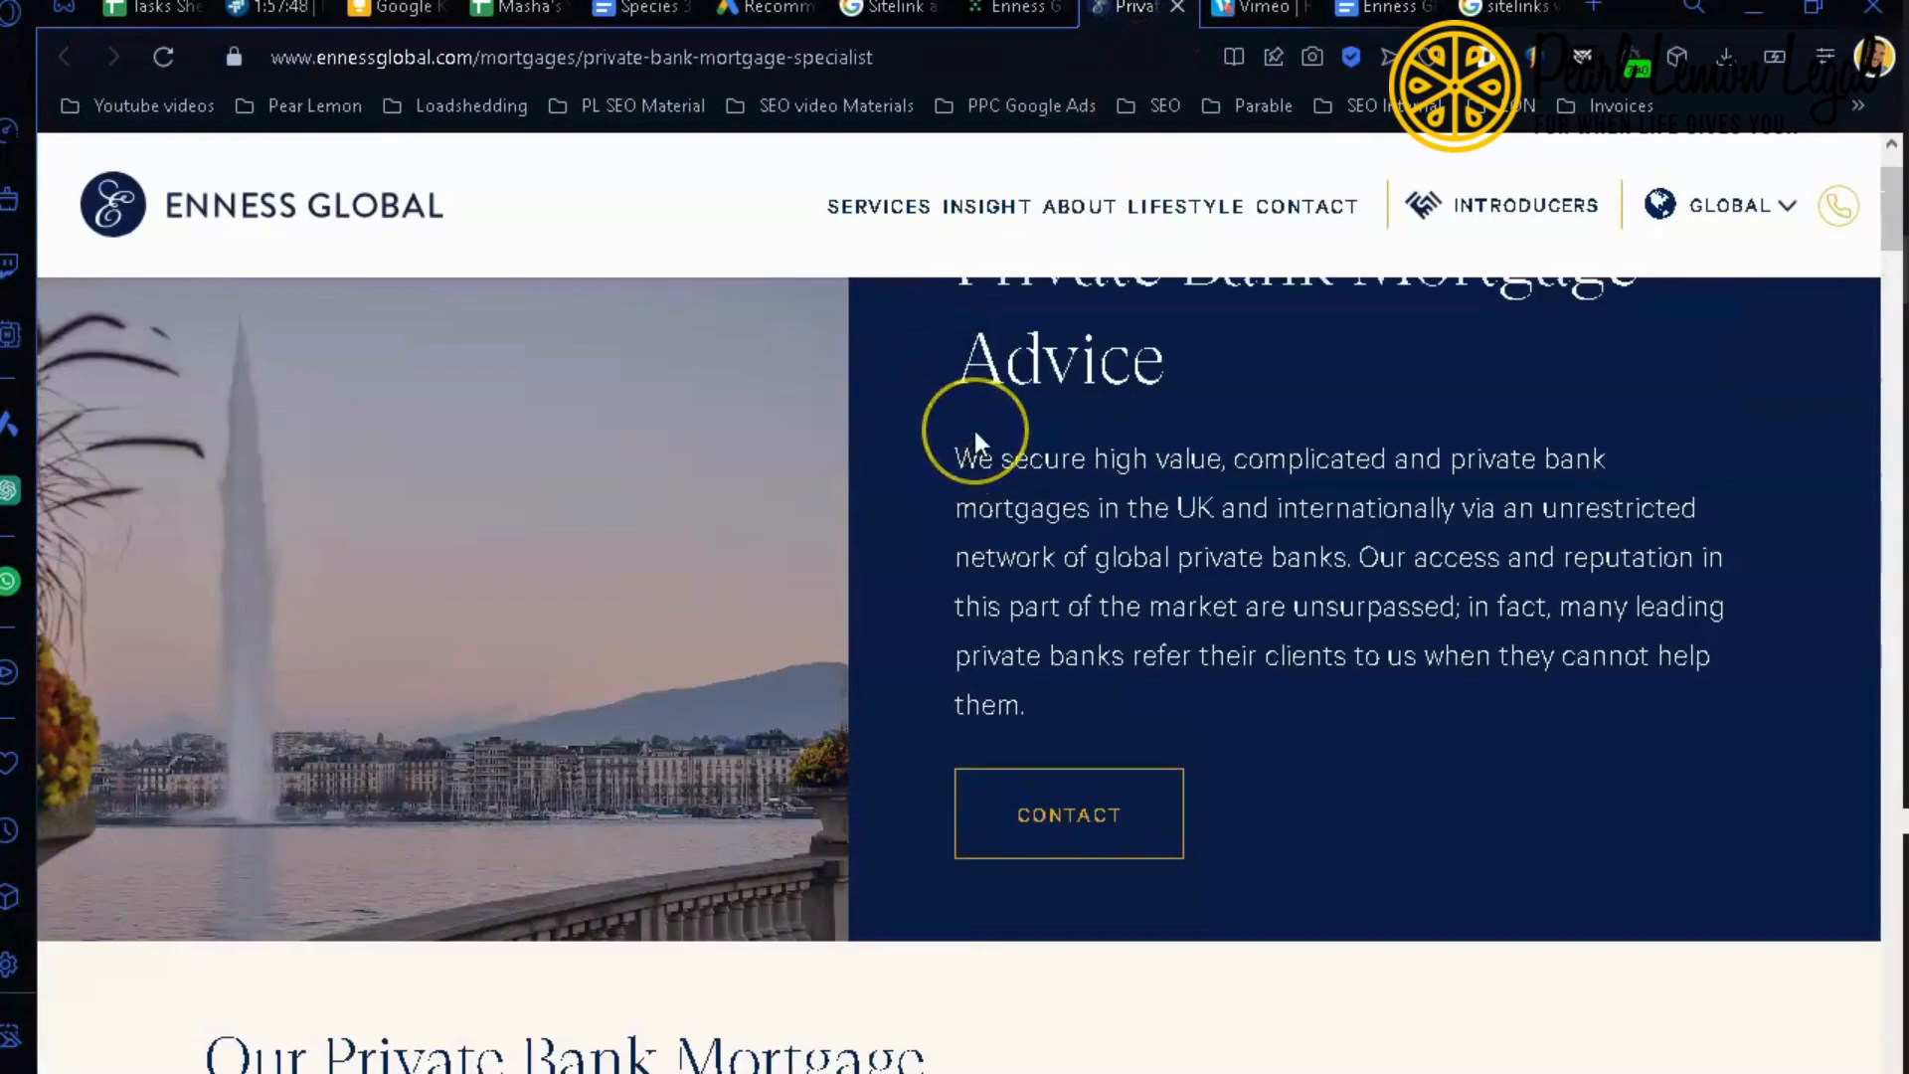
pyautogui.click(1311, 206)
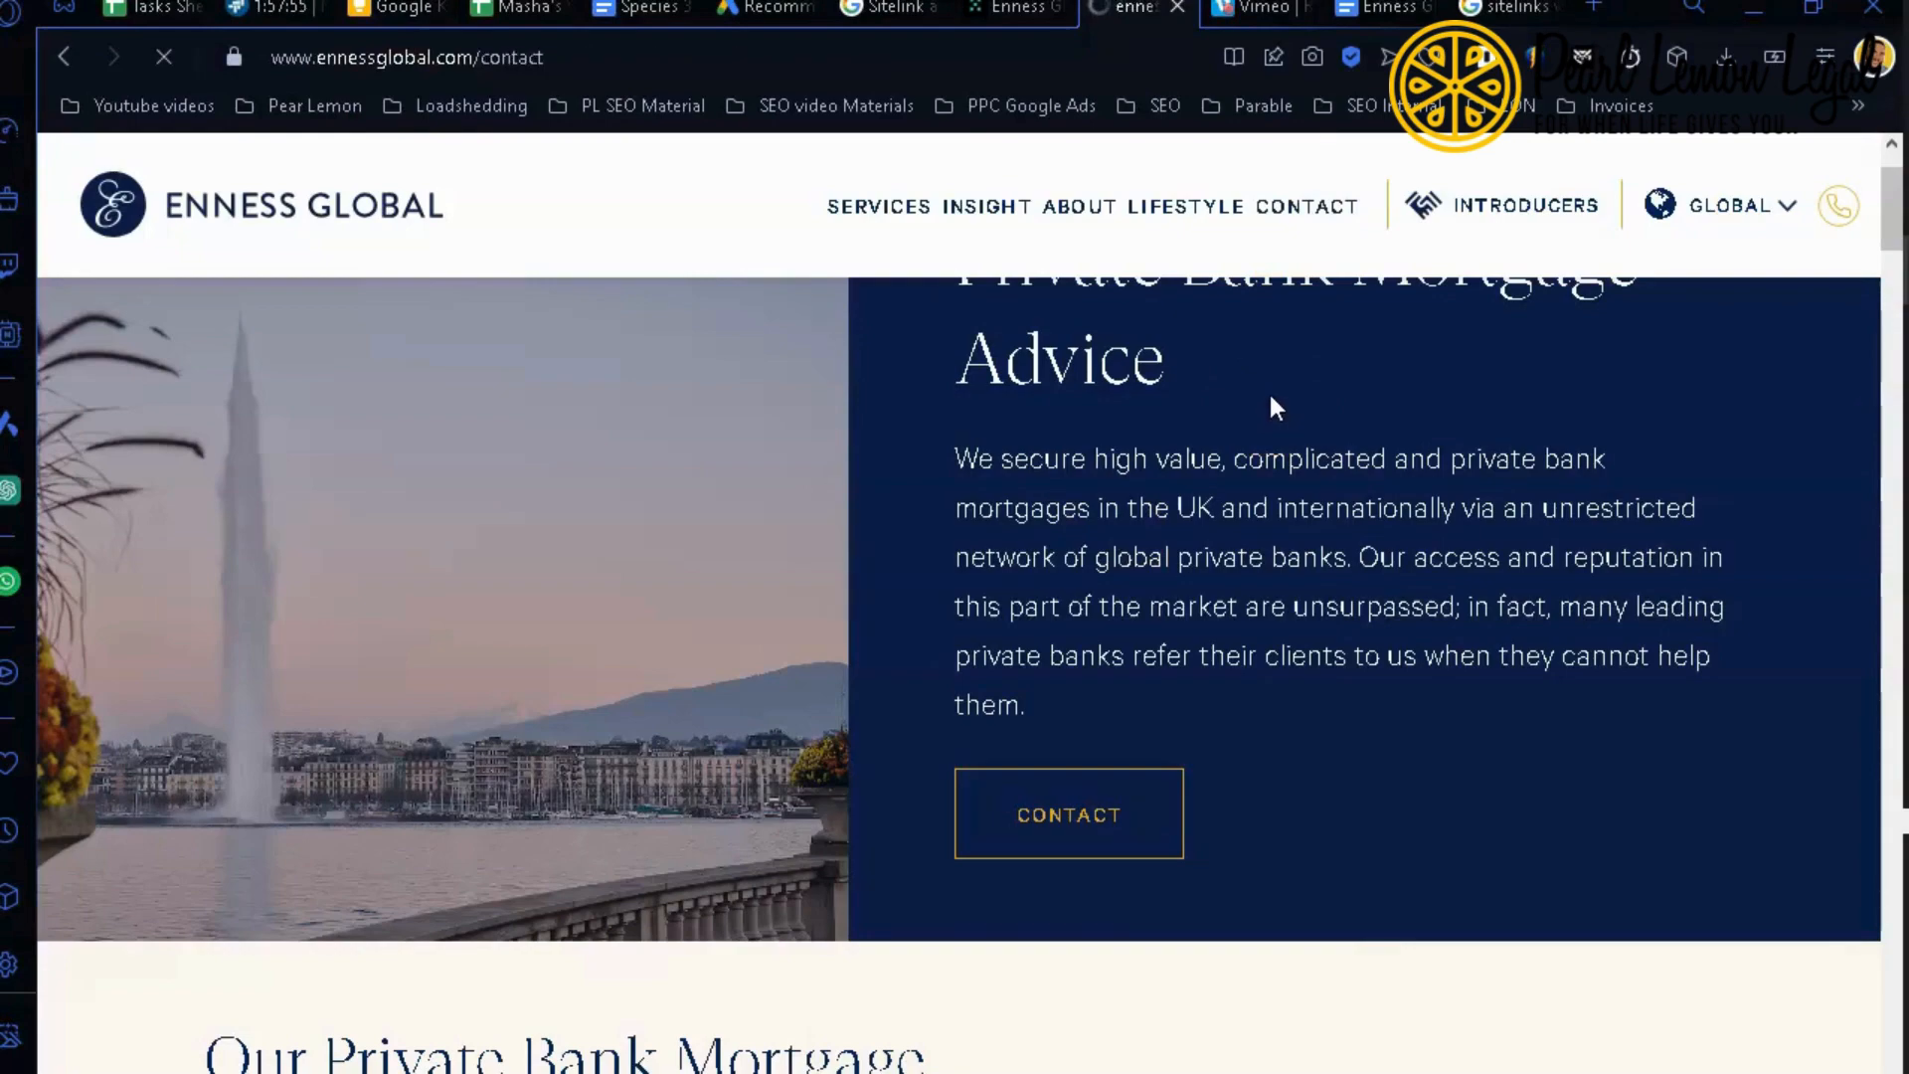
pyautogui.scroll(-5, 1298, 526)
pyautogui.scroll(-5, 1301, 533)
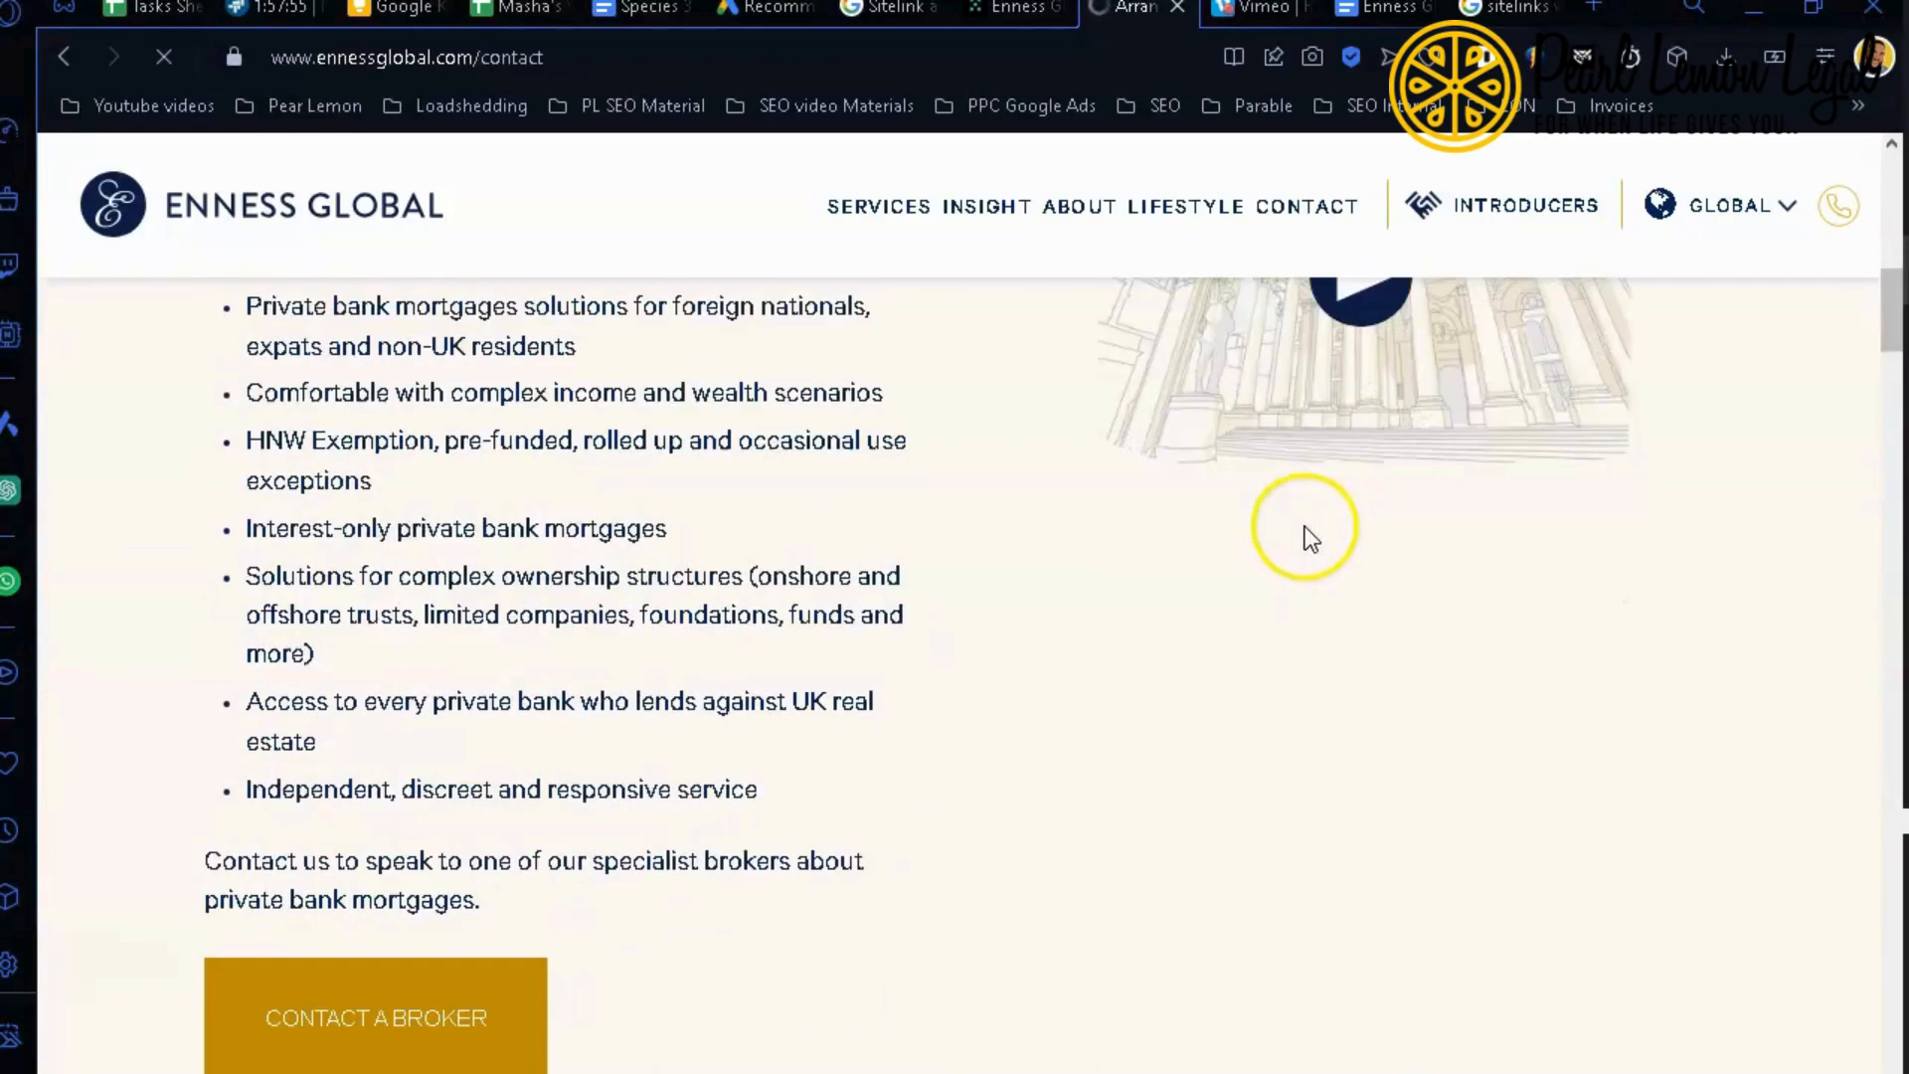
pyautogui.scroll(-3, 1112, 368)
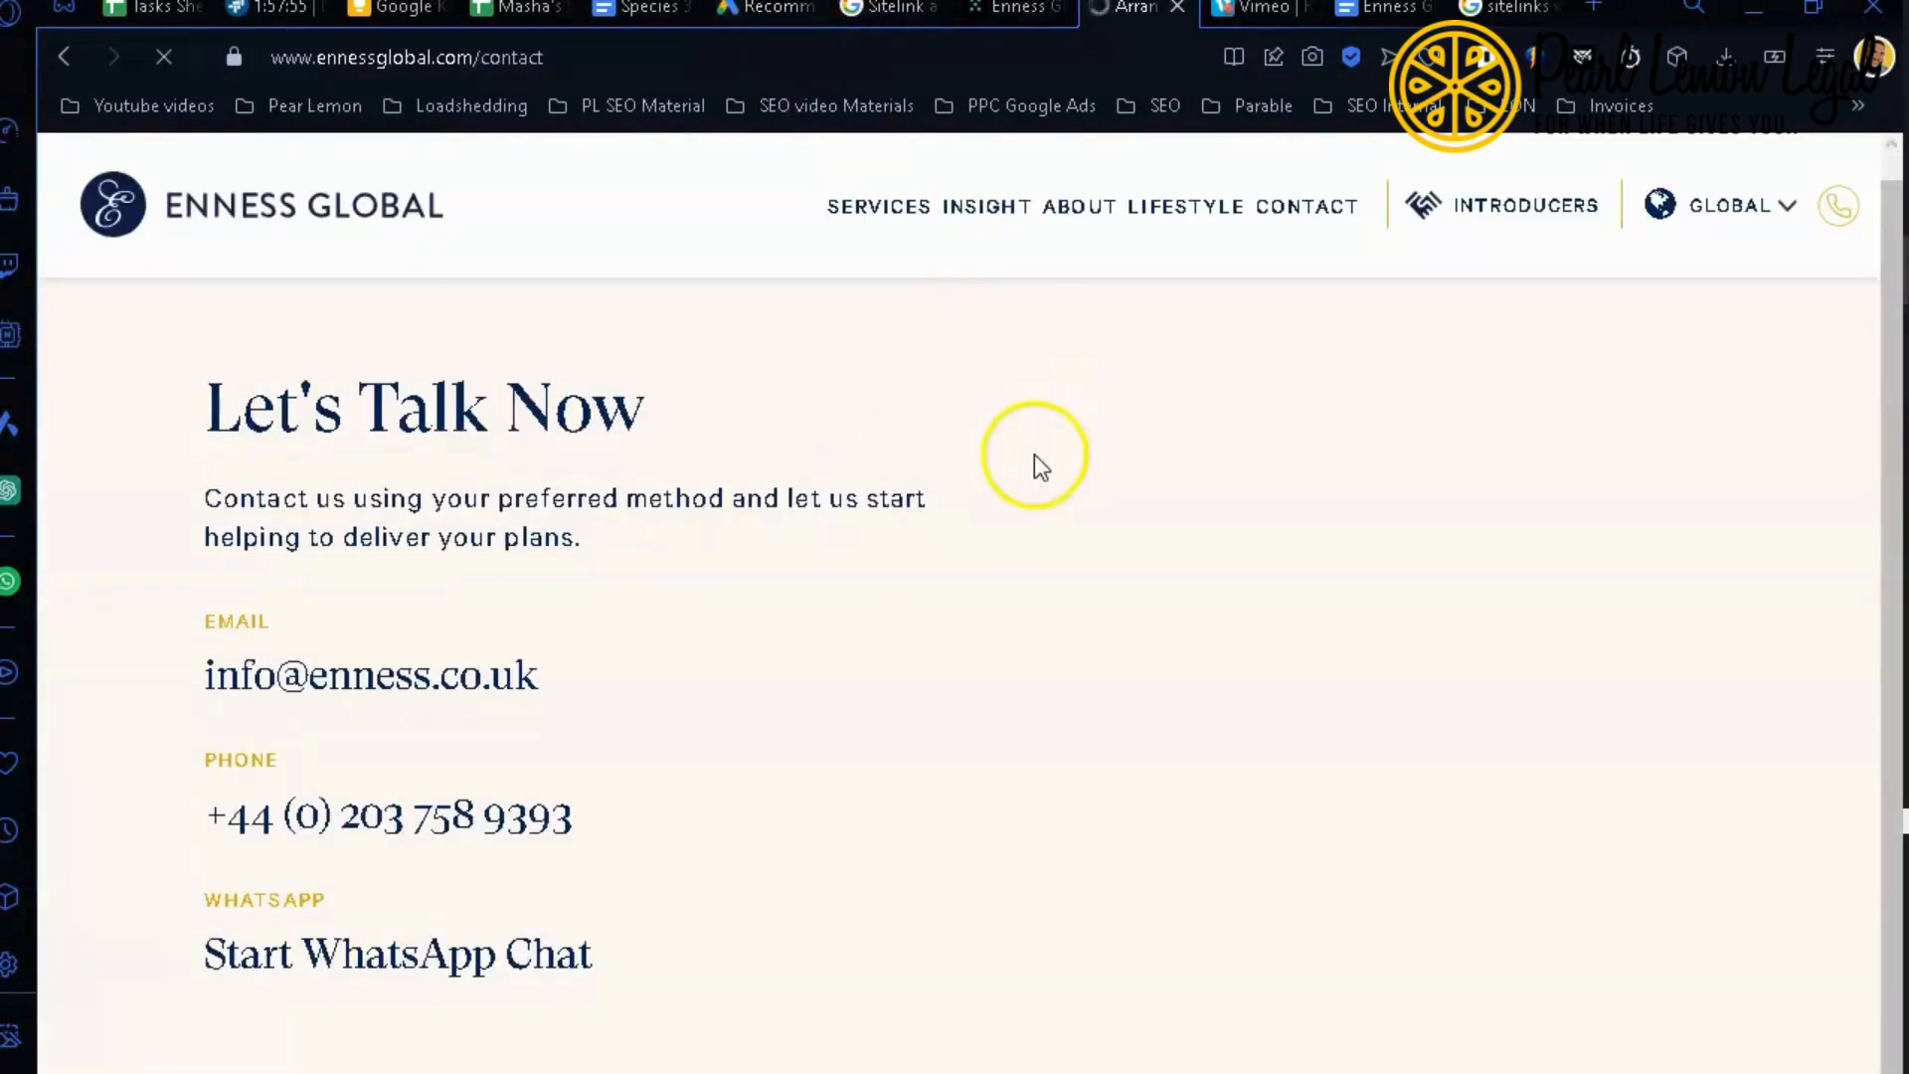
pyautogui.scroll(-6, 1064, 503)
pyautogui.scroll(4, 1153, 665)
pyautogui.scroll(2, 1158, 669)
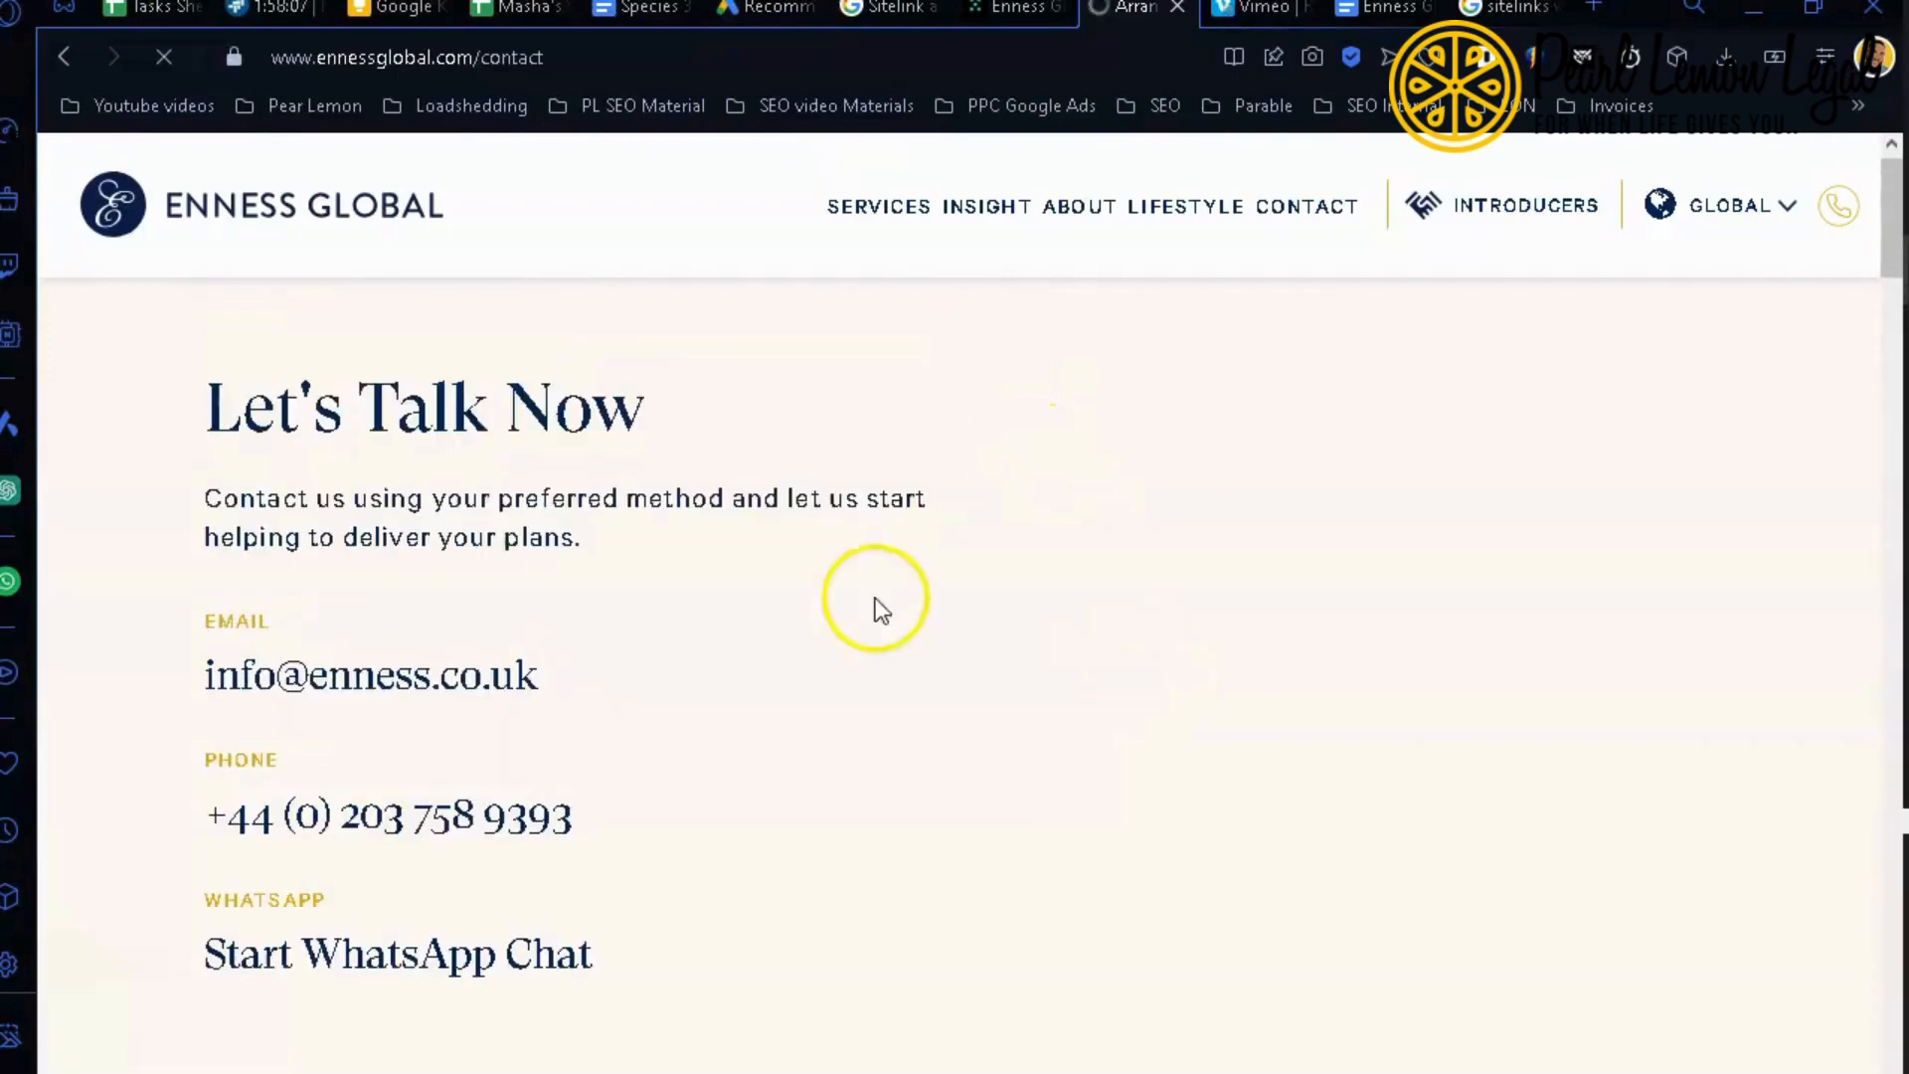
pyautogui.scroll(-10, 765, 497)
pyautogui.scroll(-15, 816, 563)
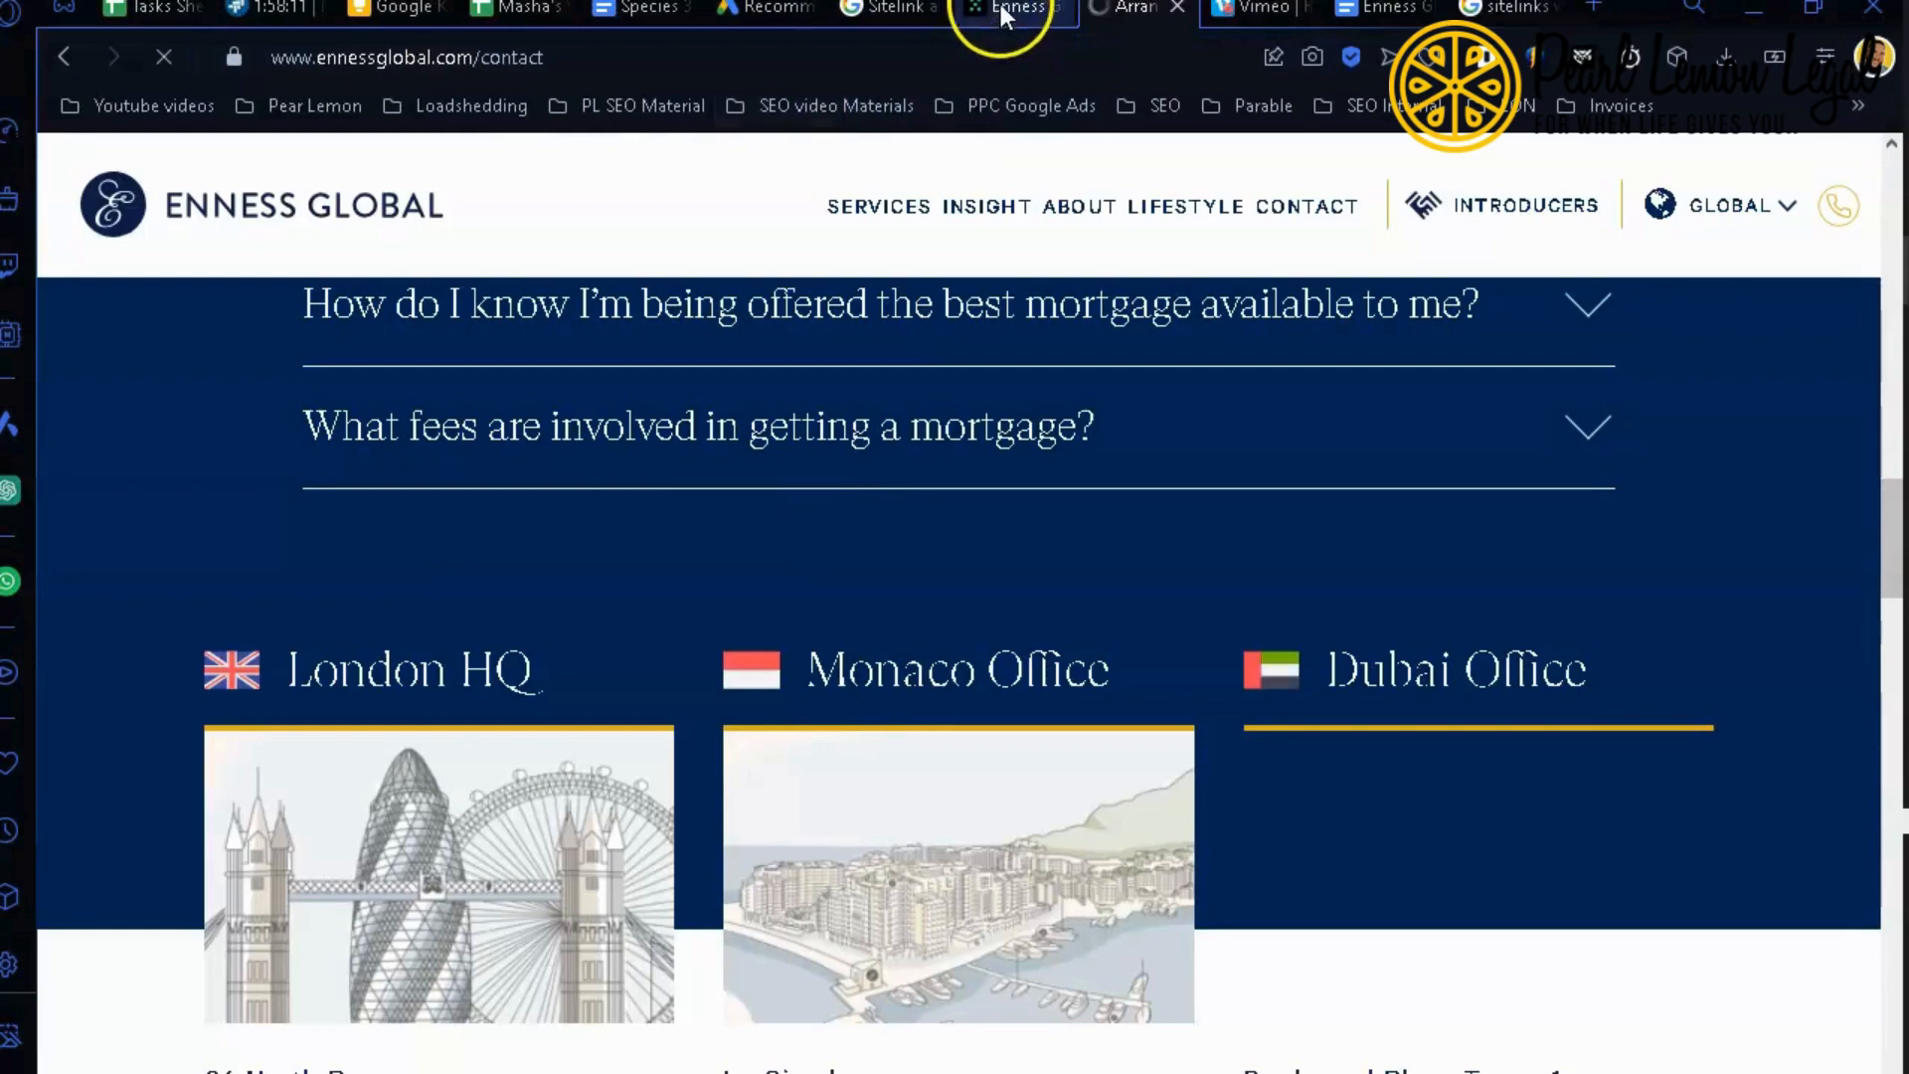
# Step: Compare the sitelink's details in Google Ads and revisit the Google results about the importance of sitelinks
pyautogui.click(771, 10)
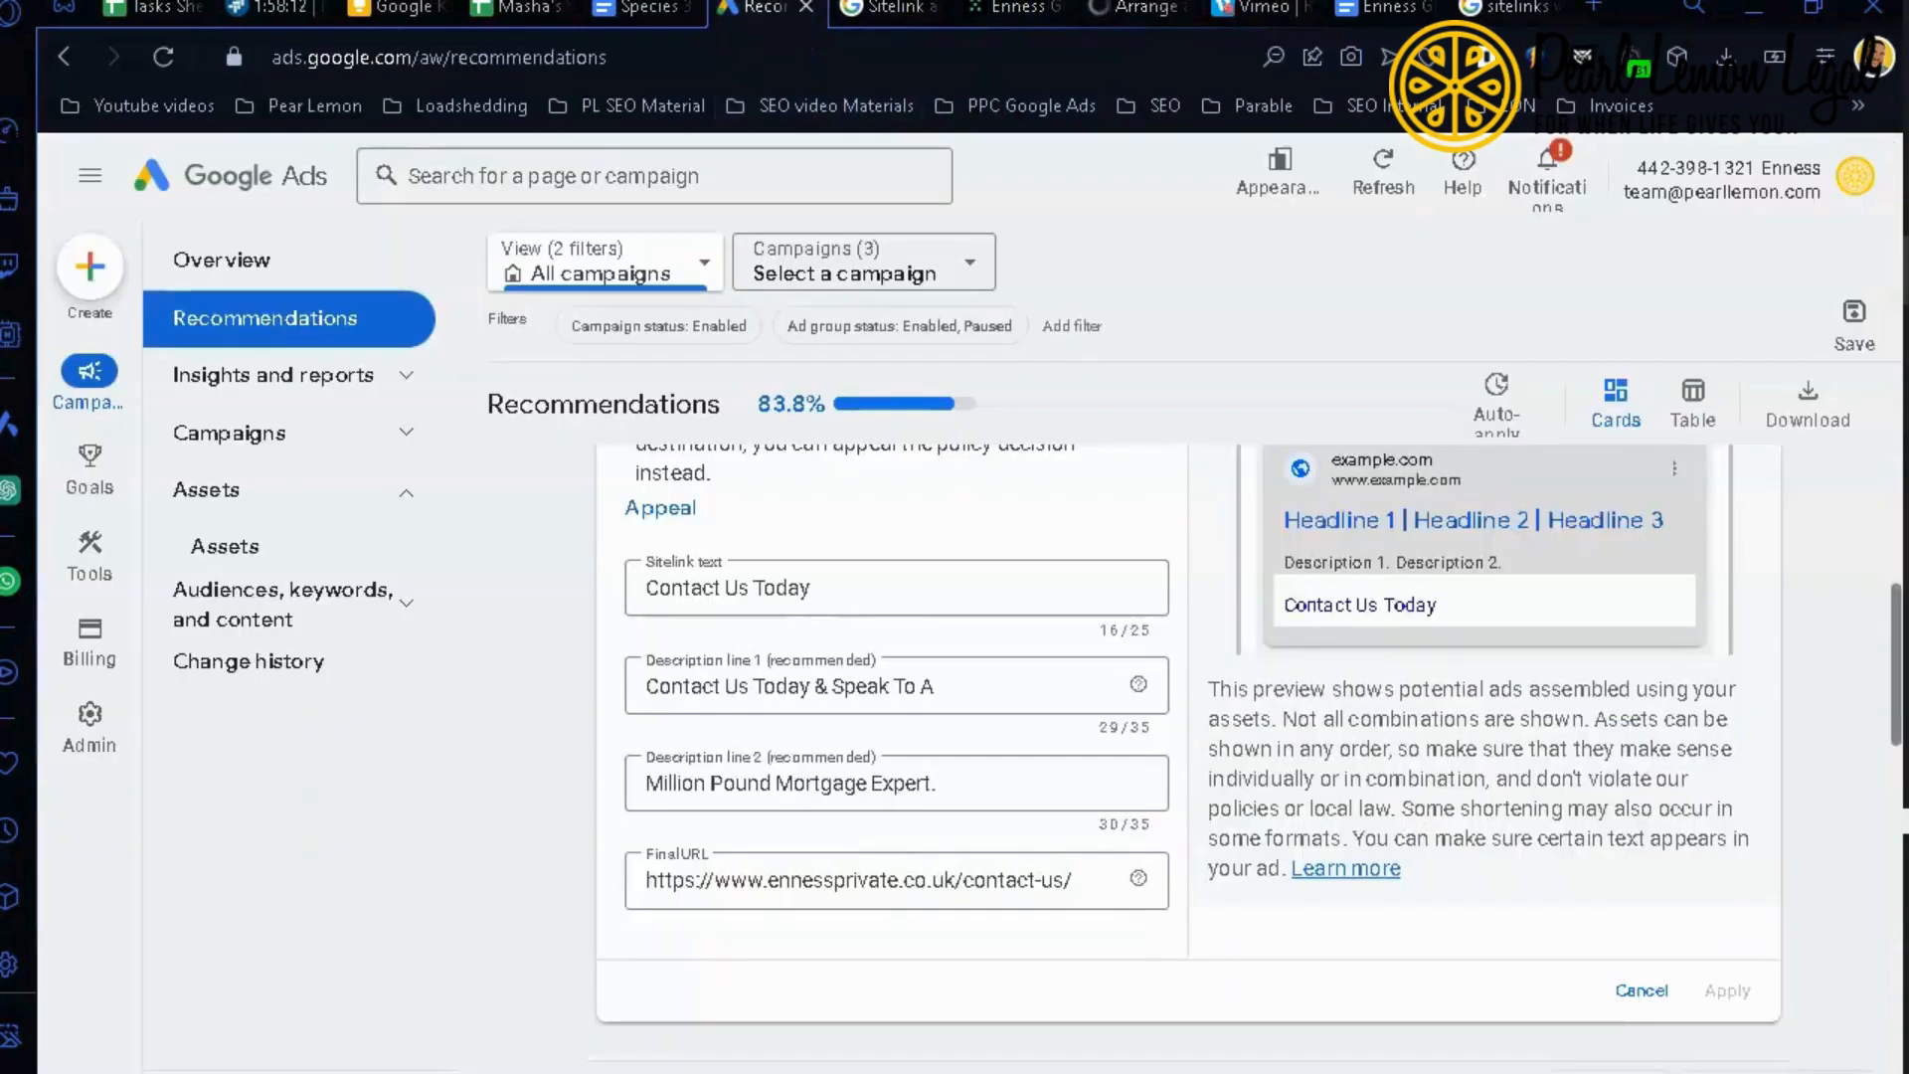
pyautogui.scroll(3, 955, 602)
pyautogui.scroll(-1, 951, 636)
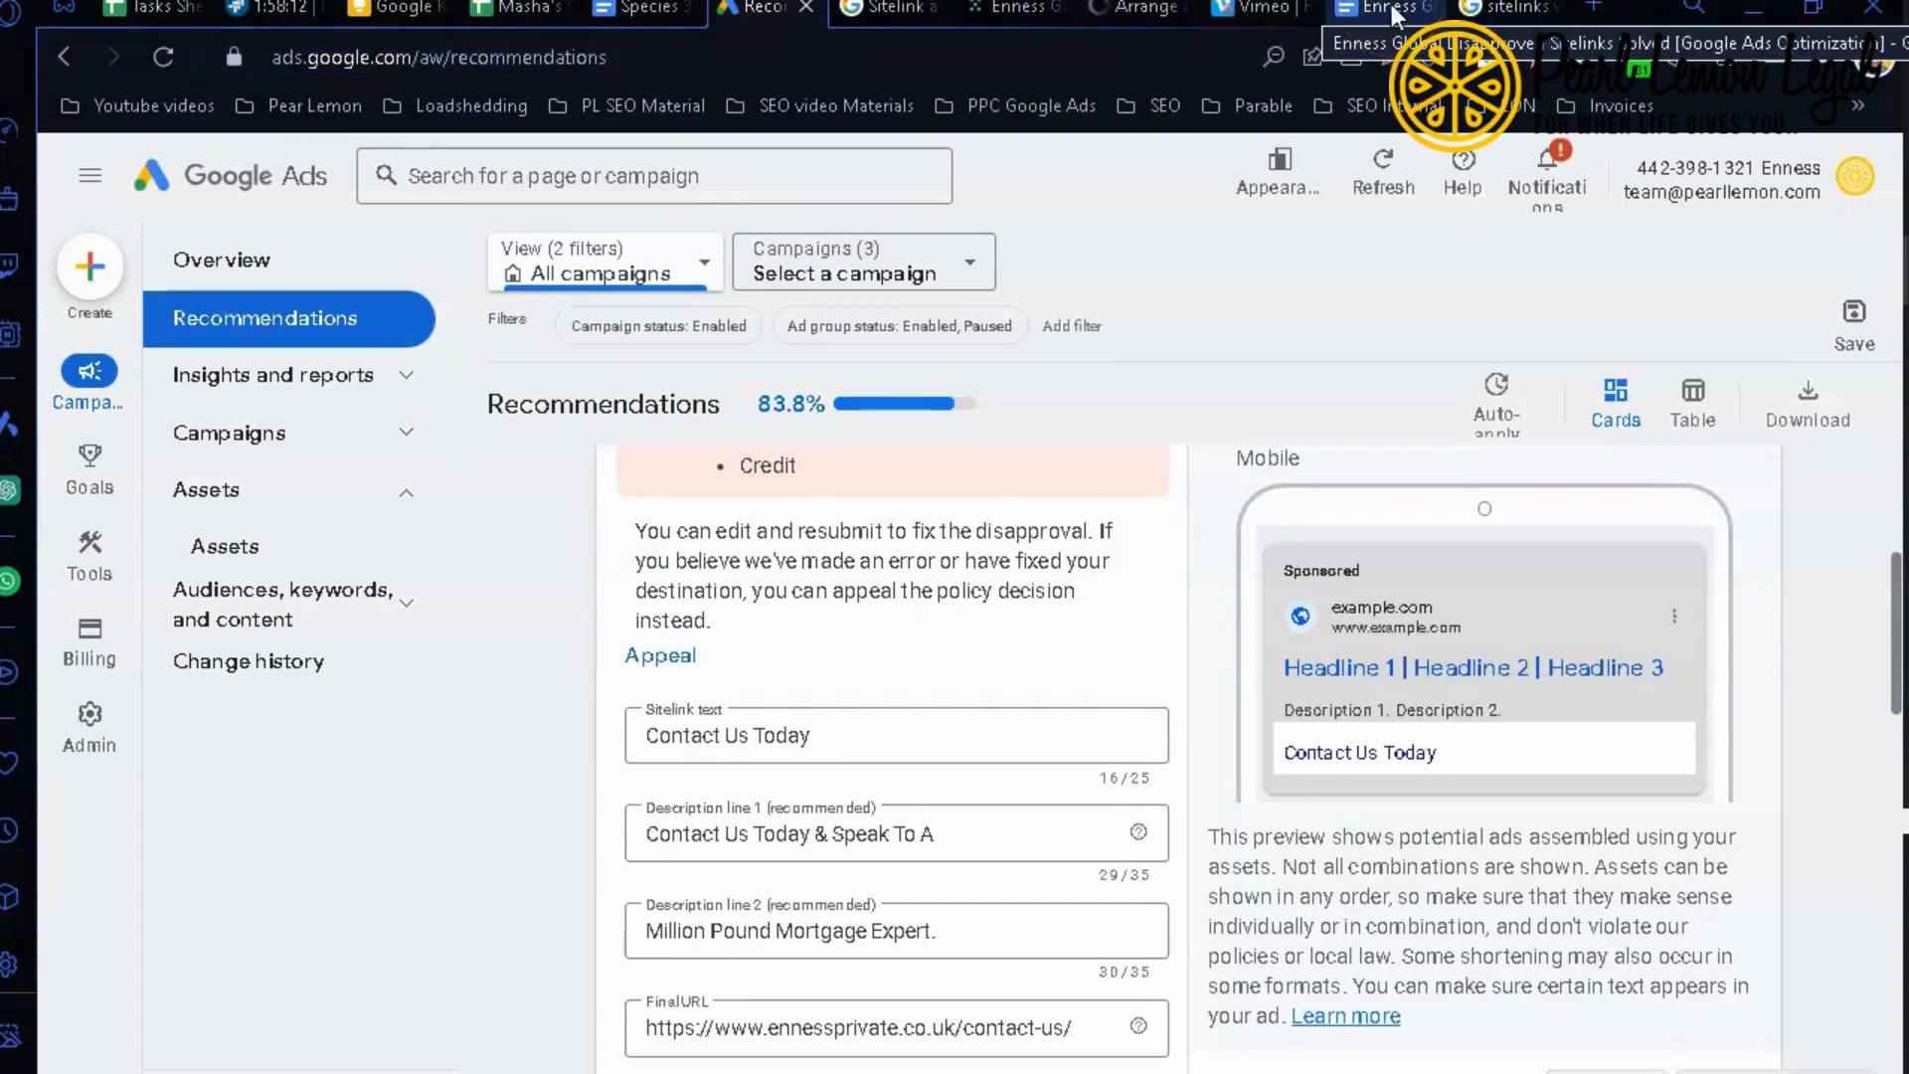
pyautogui.click(1513, 9)
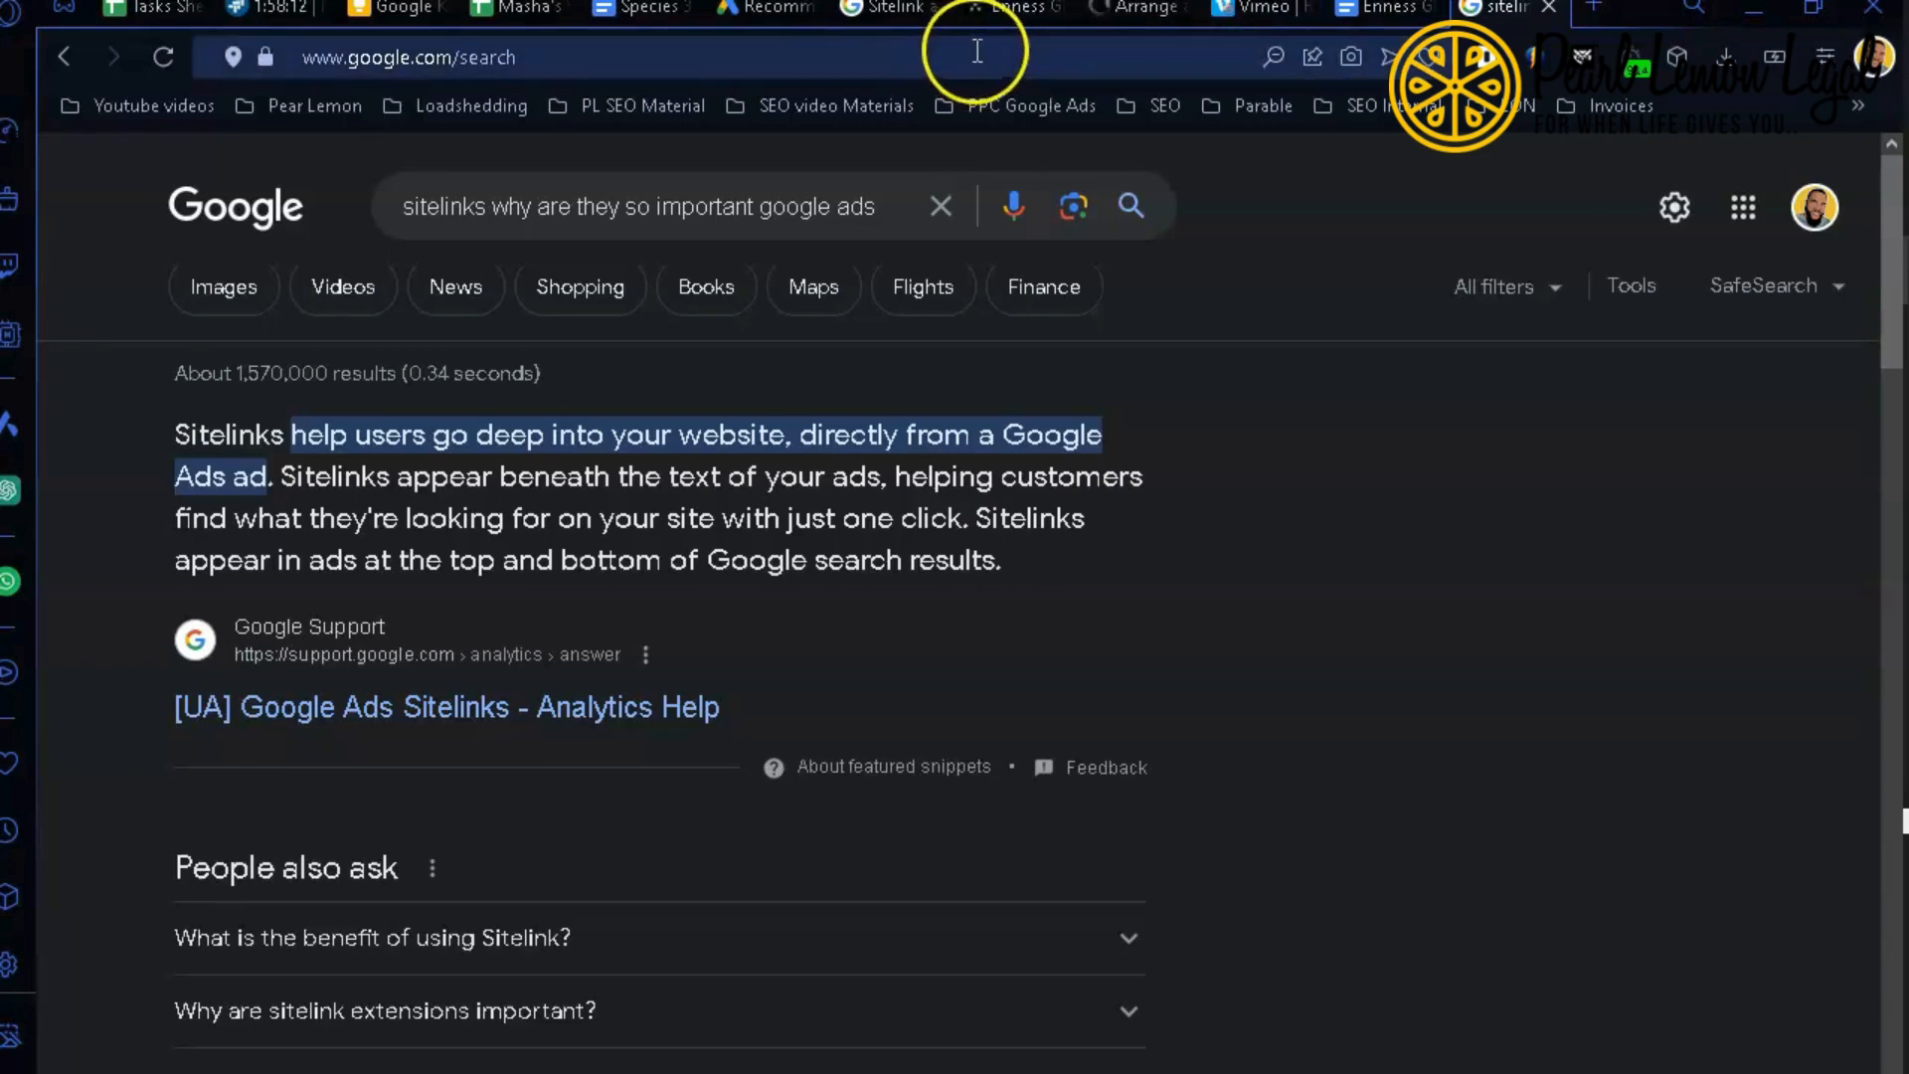
# Step: Return to Google Ads and reread the disapproved sitelinks recommendation, its eligibility notice and the instructions for resubmitting or appealing
pyautogui.click(771, 8)
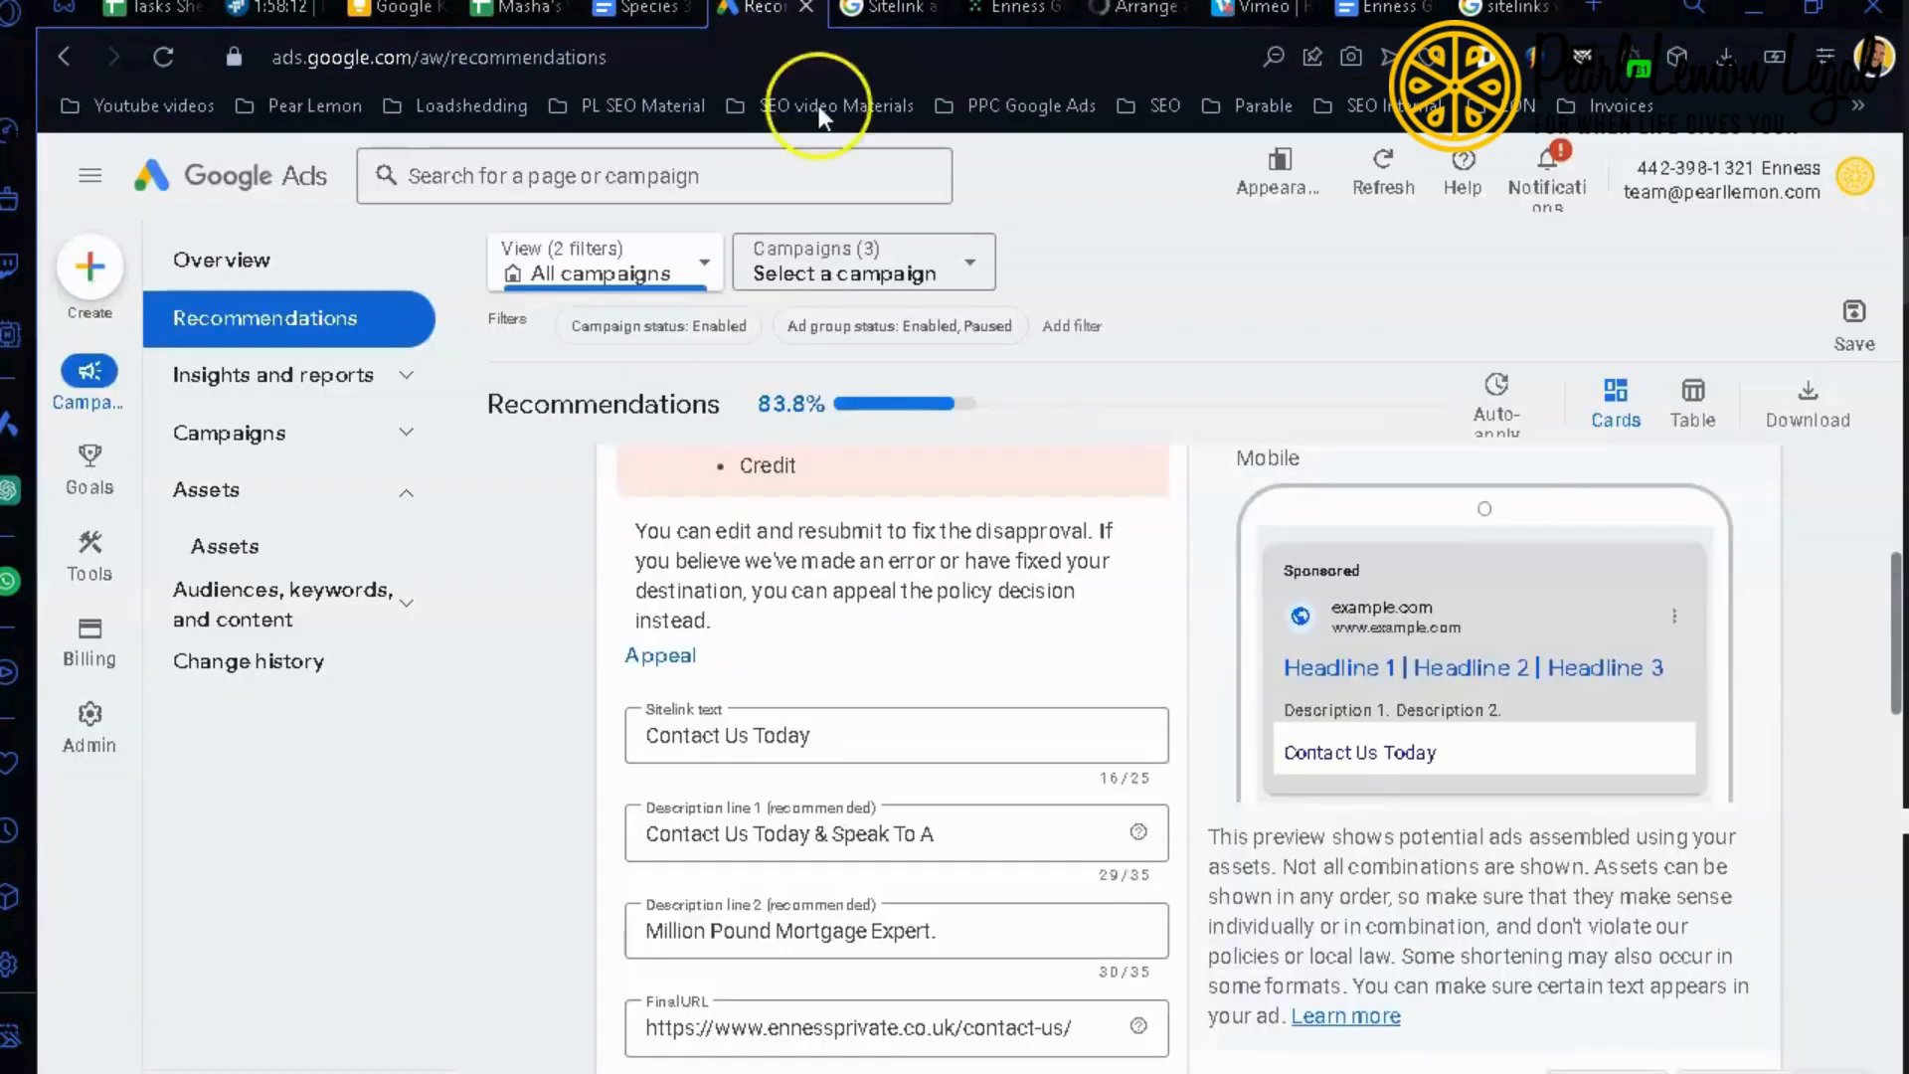
pyautogui.scroll(3, 843, 790)
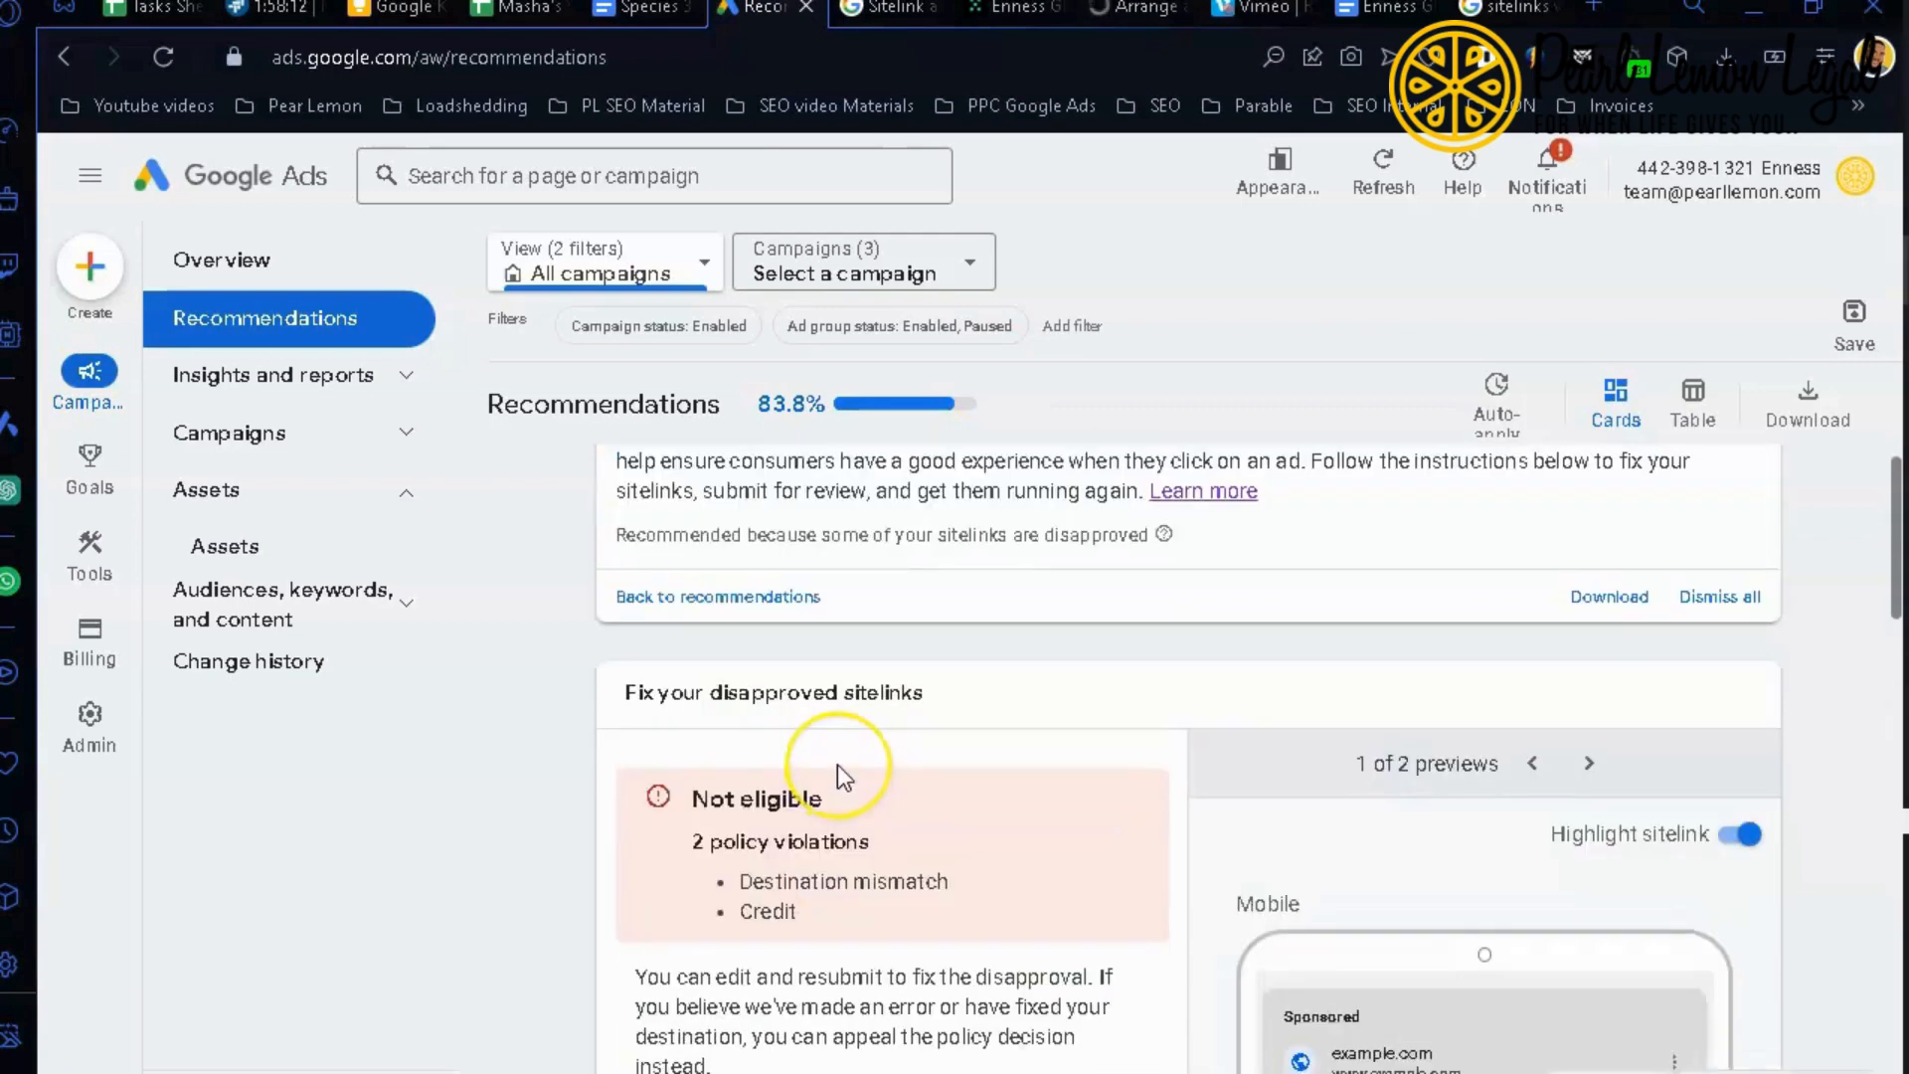
pyautogui.scroll(3, 837, 771)
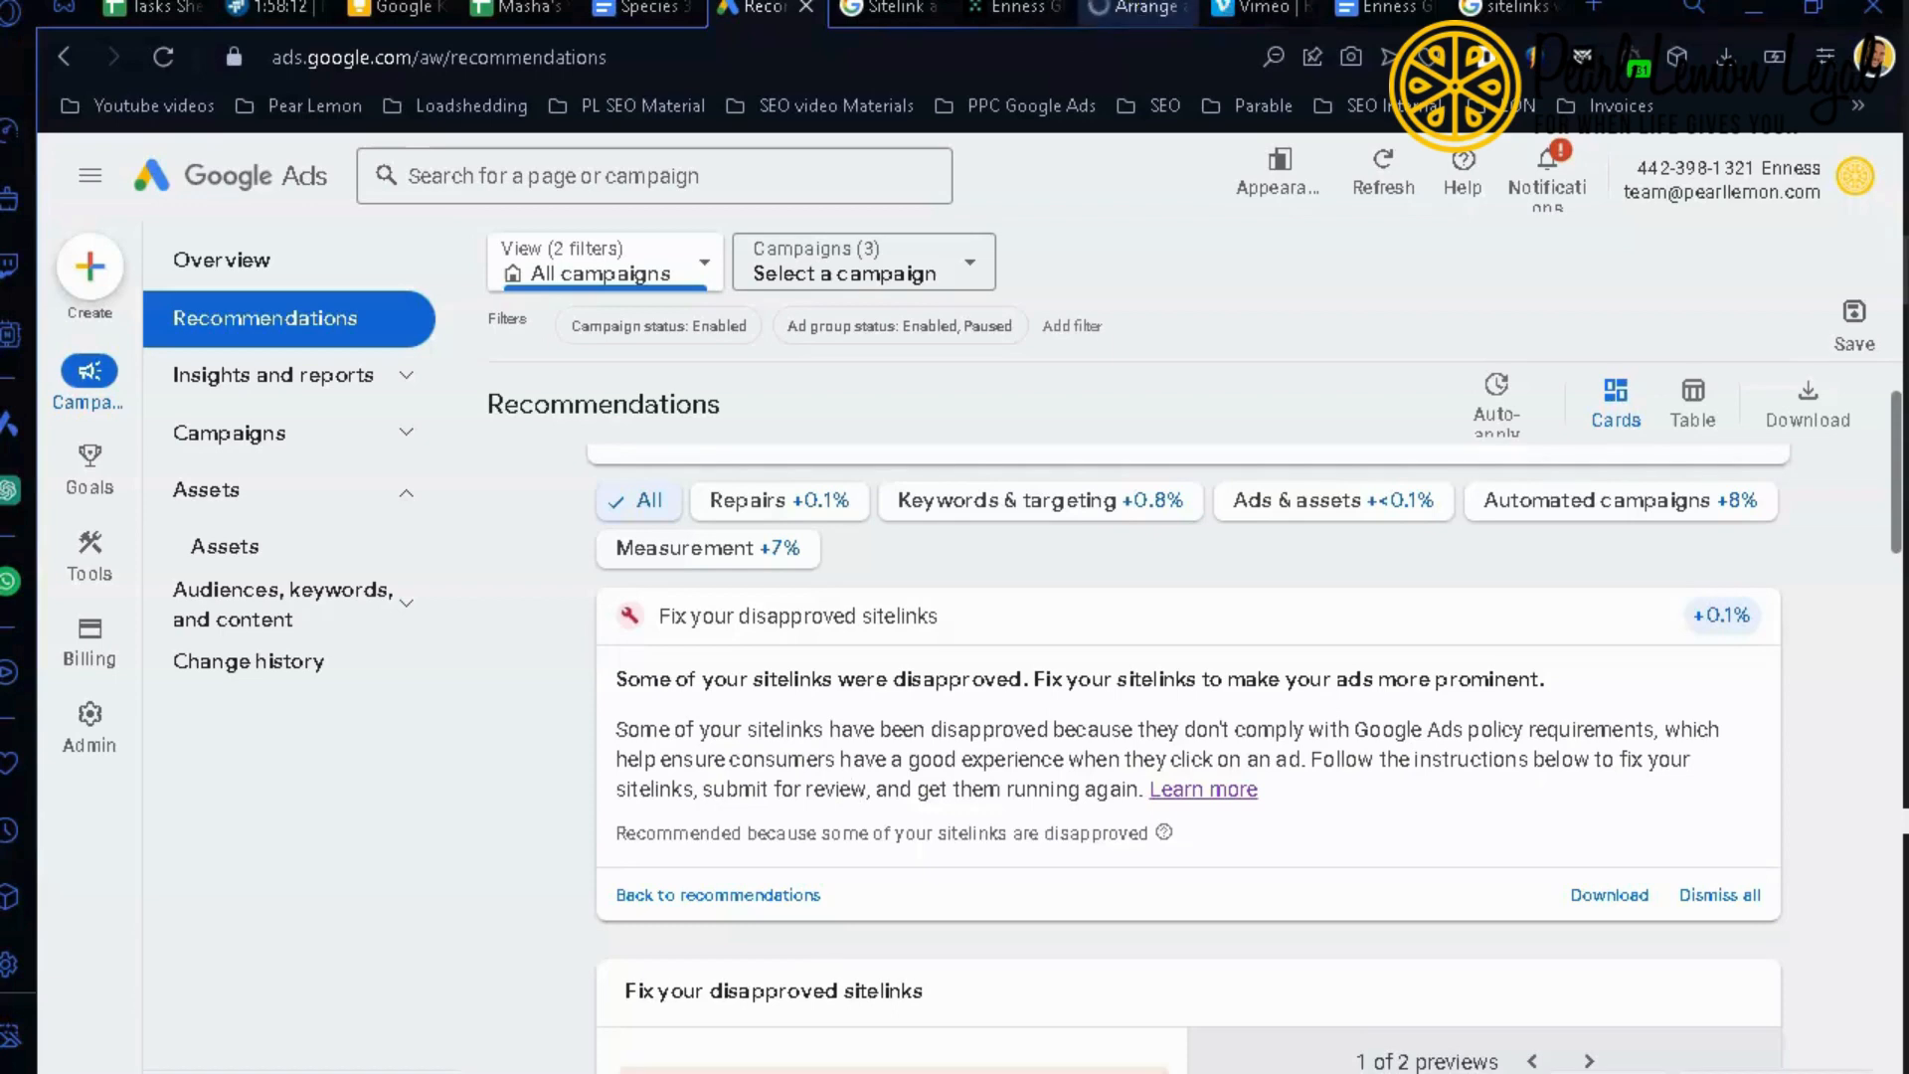
pyautogui.scroll(-1, 845, 545)
pyautogui.scroll(2, 848, 557)
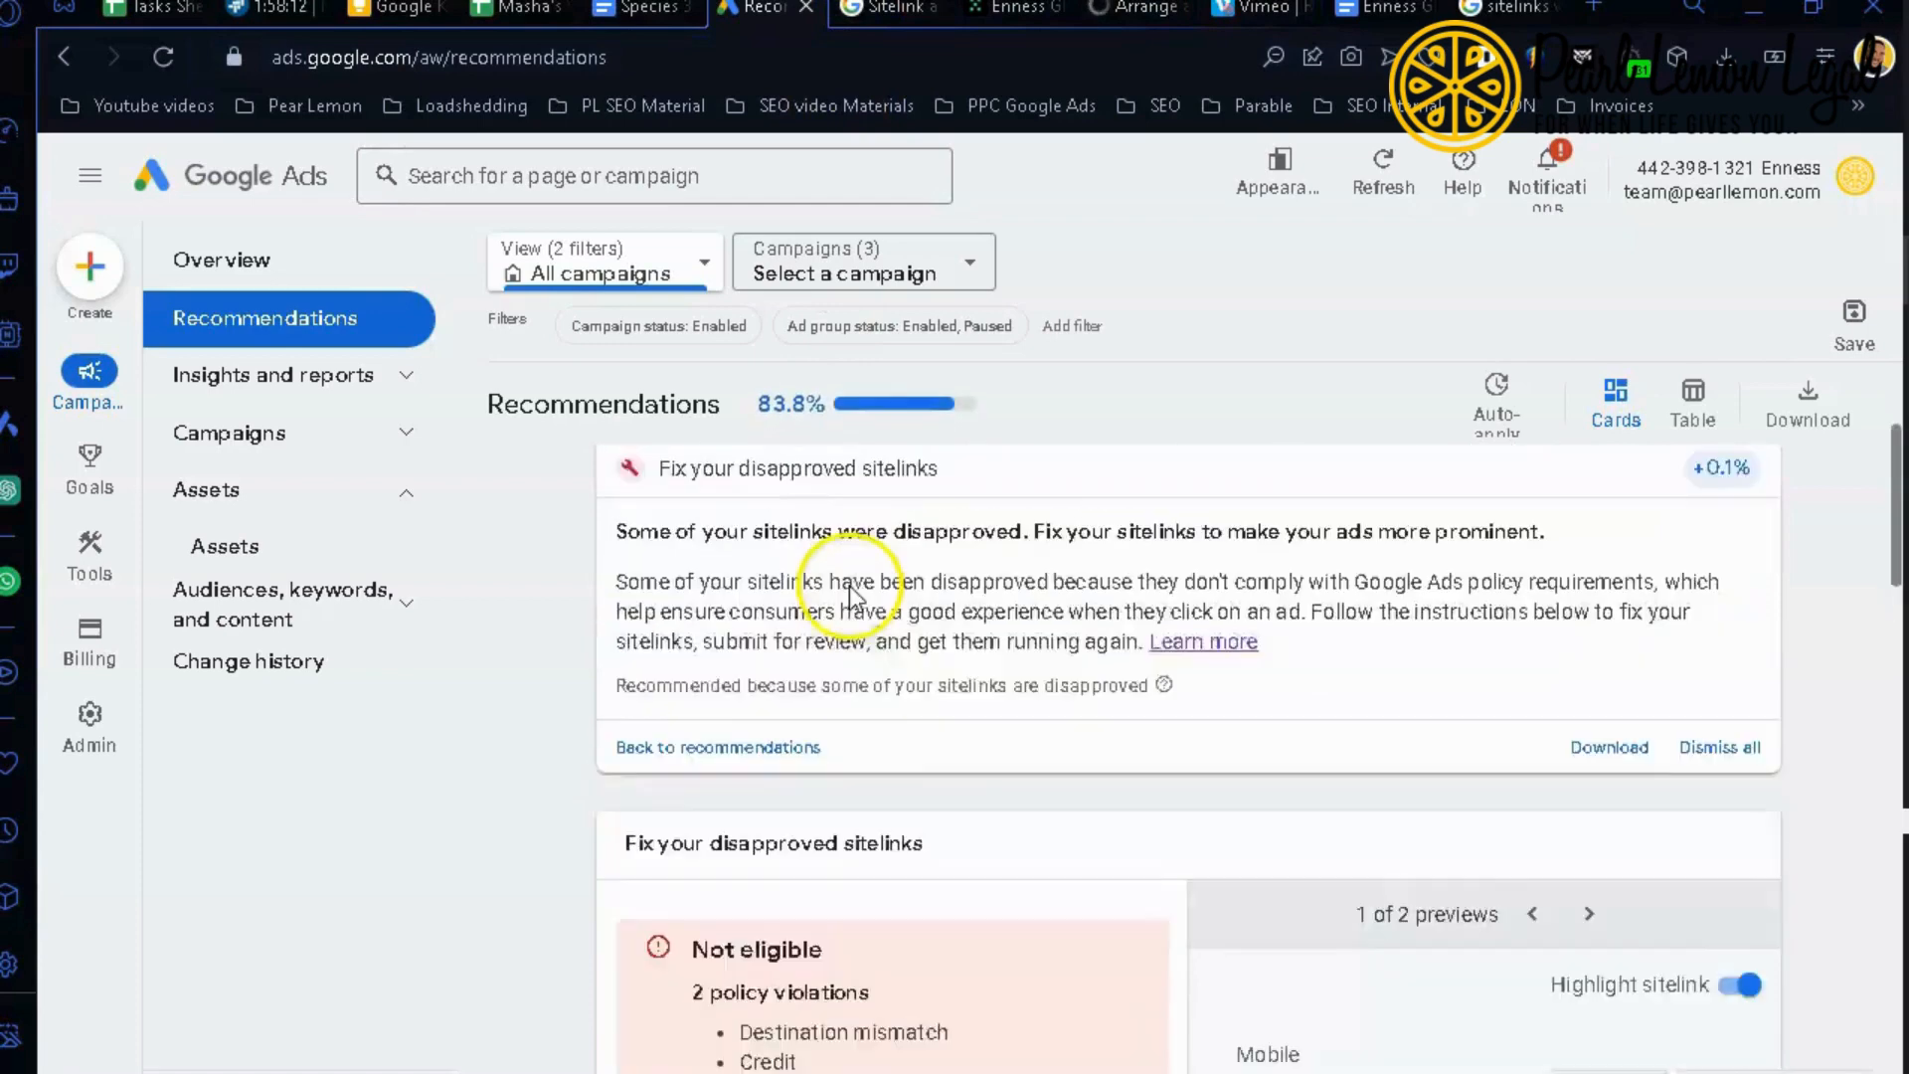
pyautogui.moveTo(768, 527)
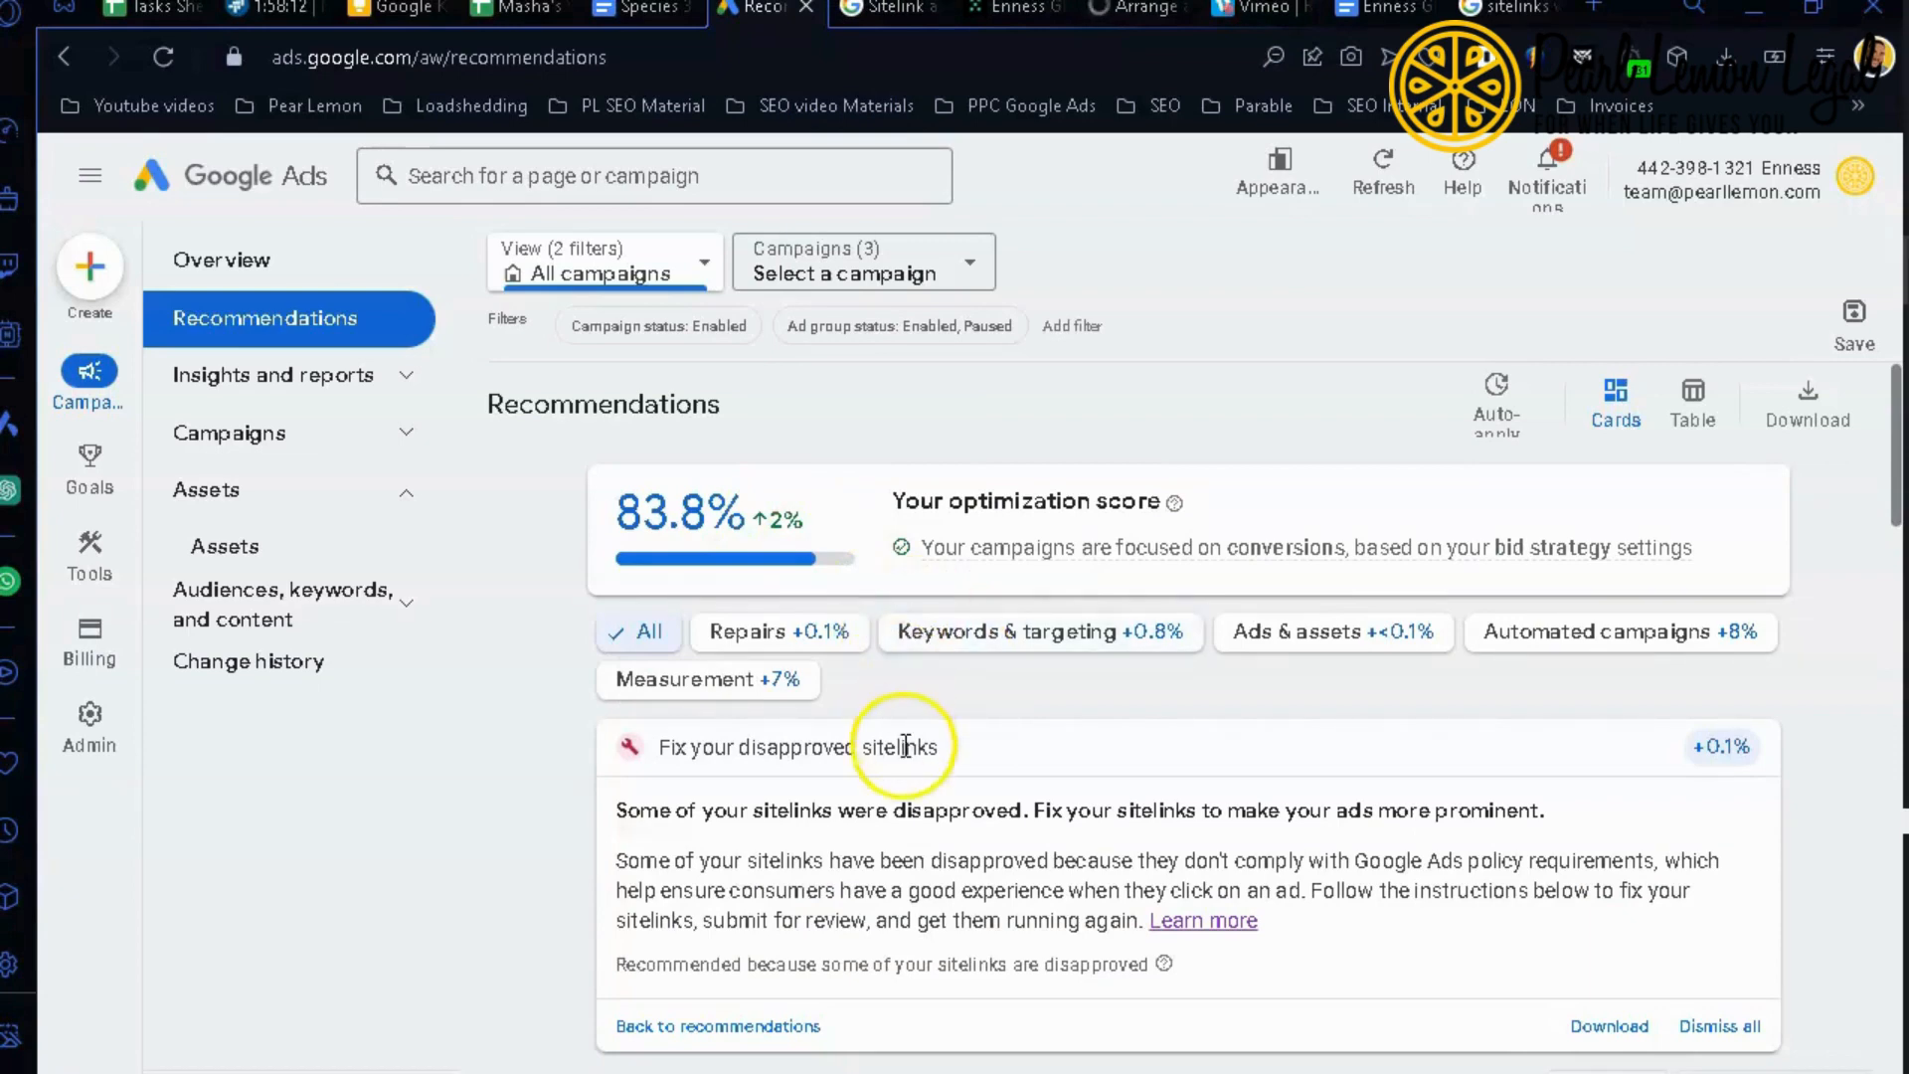
pyautogui.scroll(-3, 900, 760)
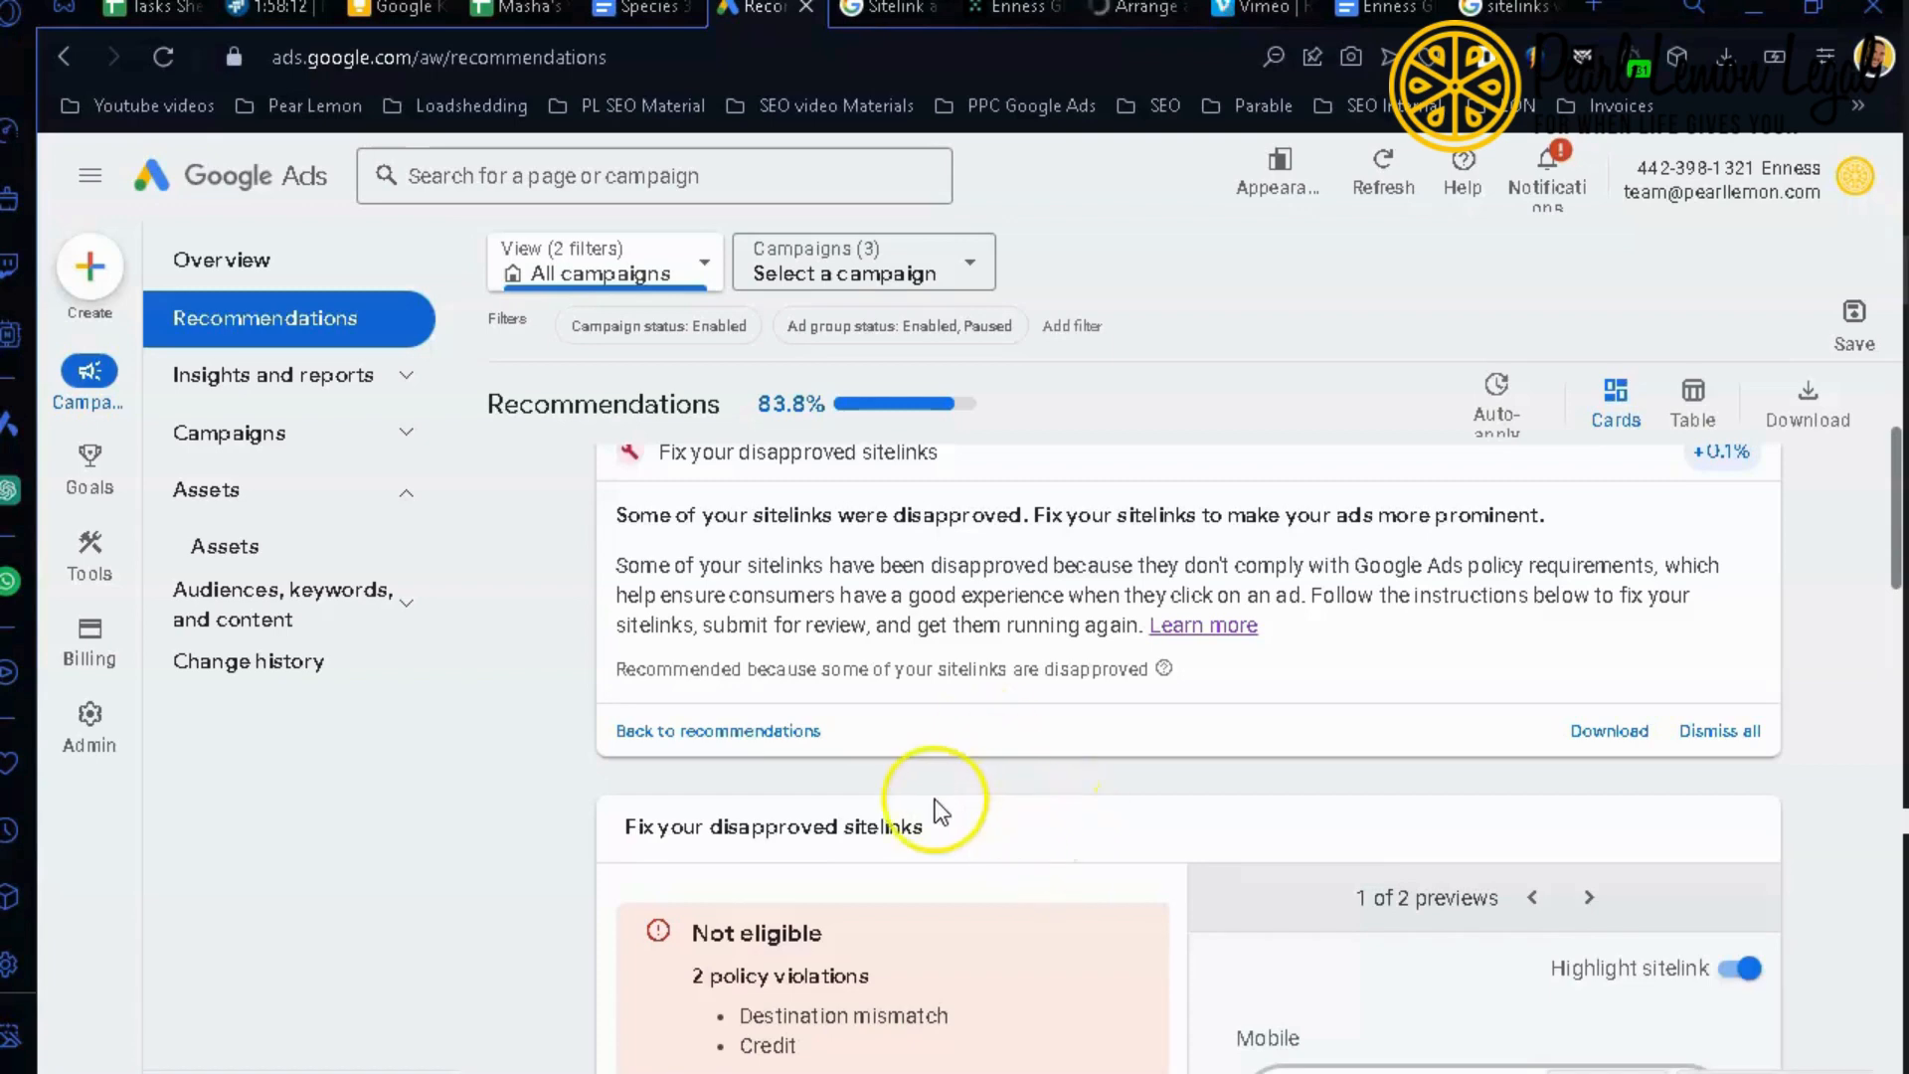
pyautogui.scroll(2, 875, 809)
pyautogui.scroll(2, 938, 811)
pyautogui.scroll(-4, 935, 811)
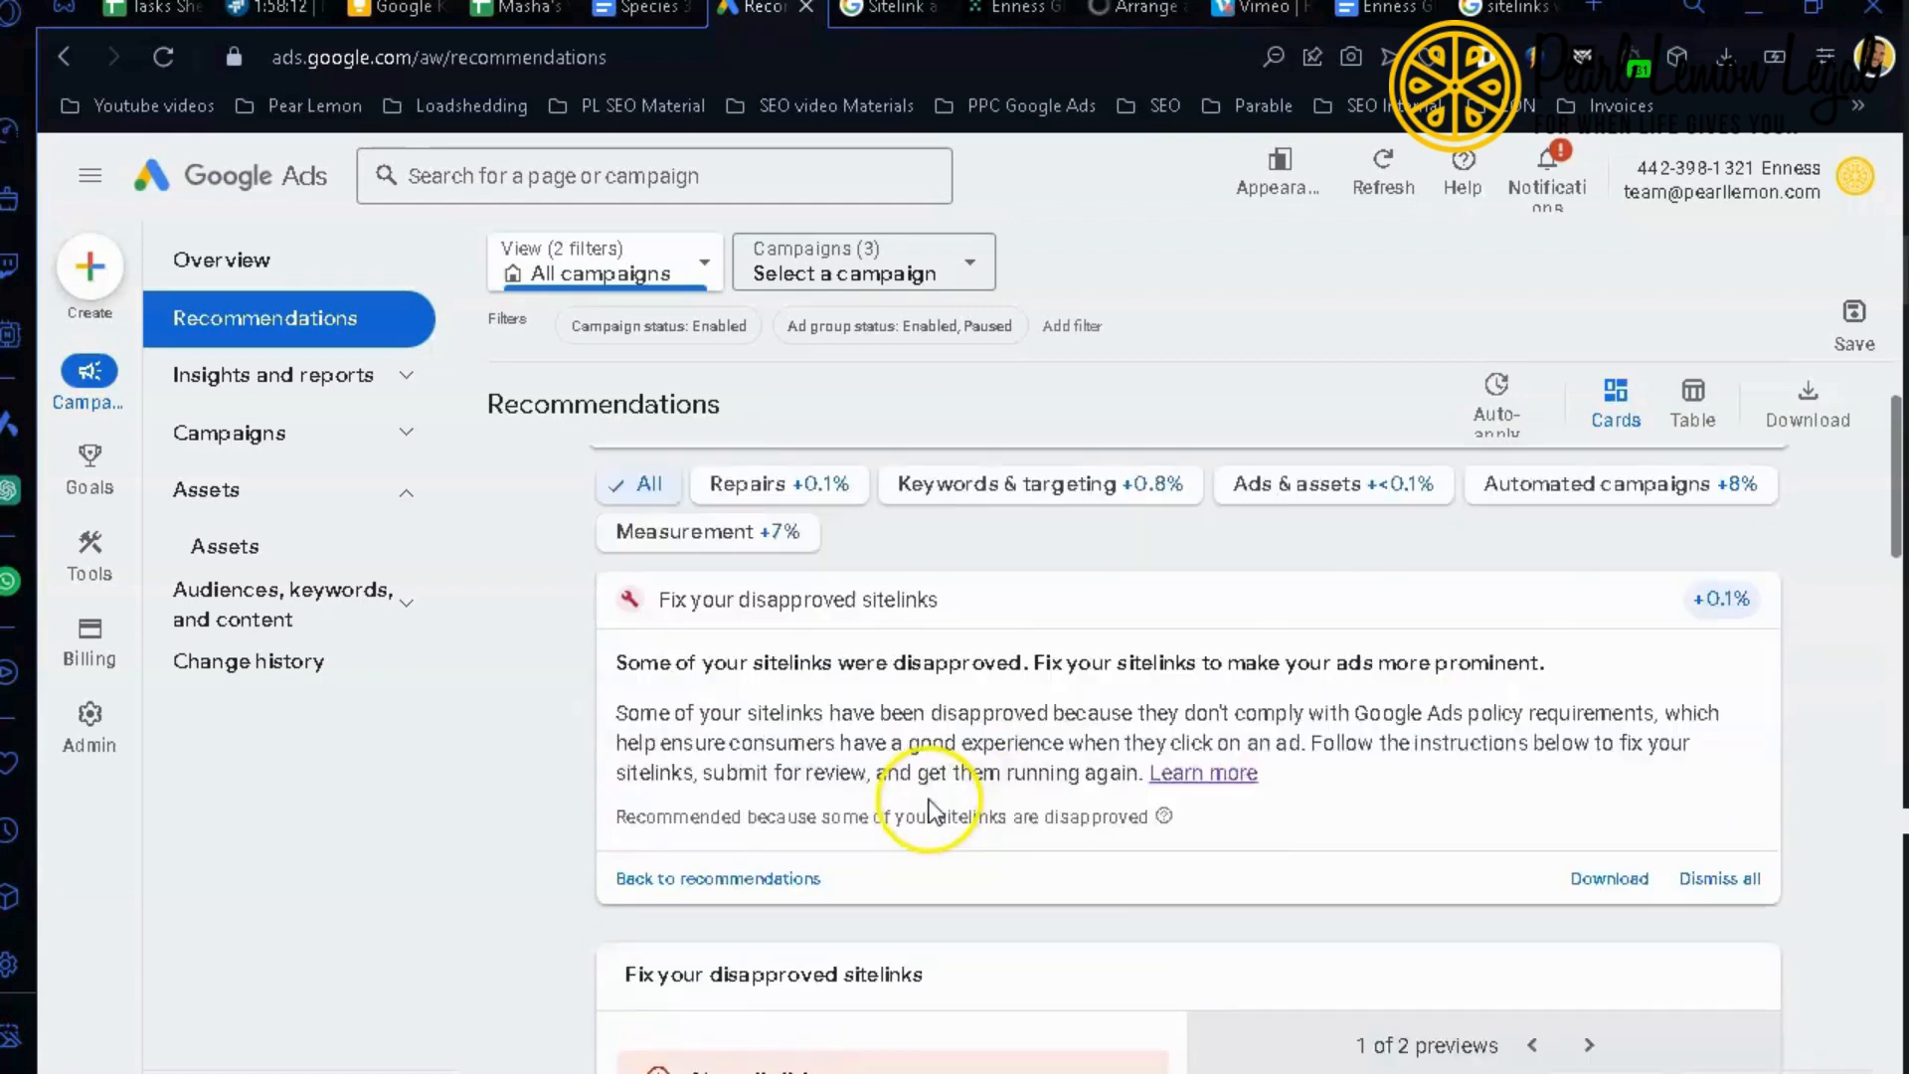
pyautogui.scroll(-6, 932, 803)
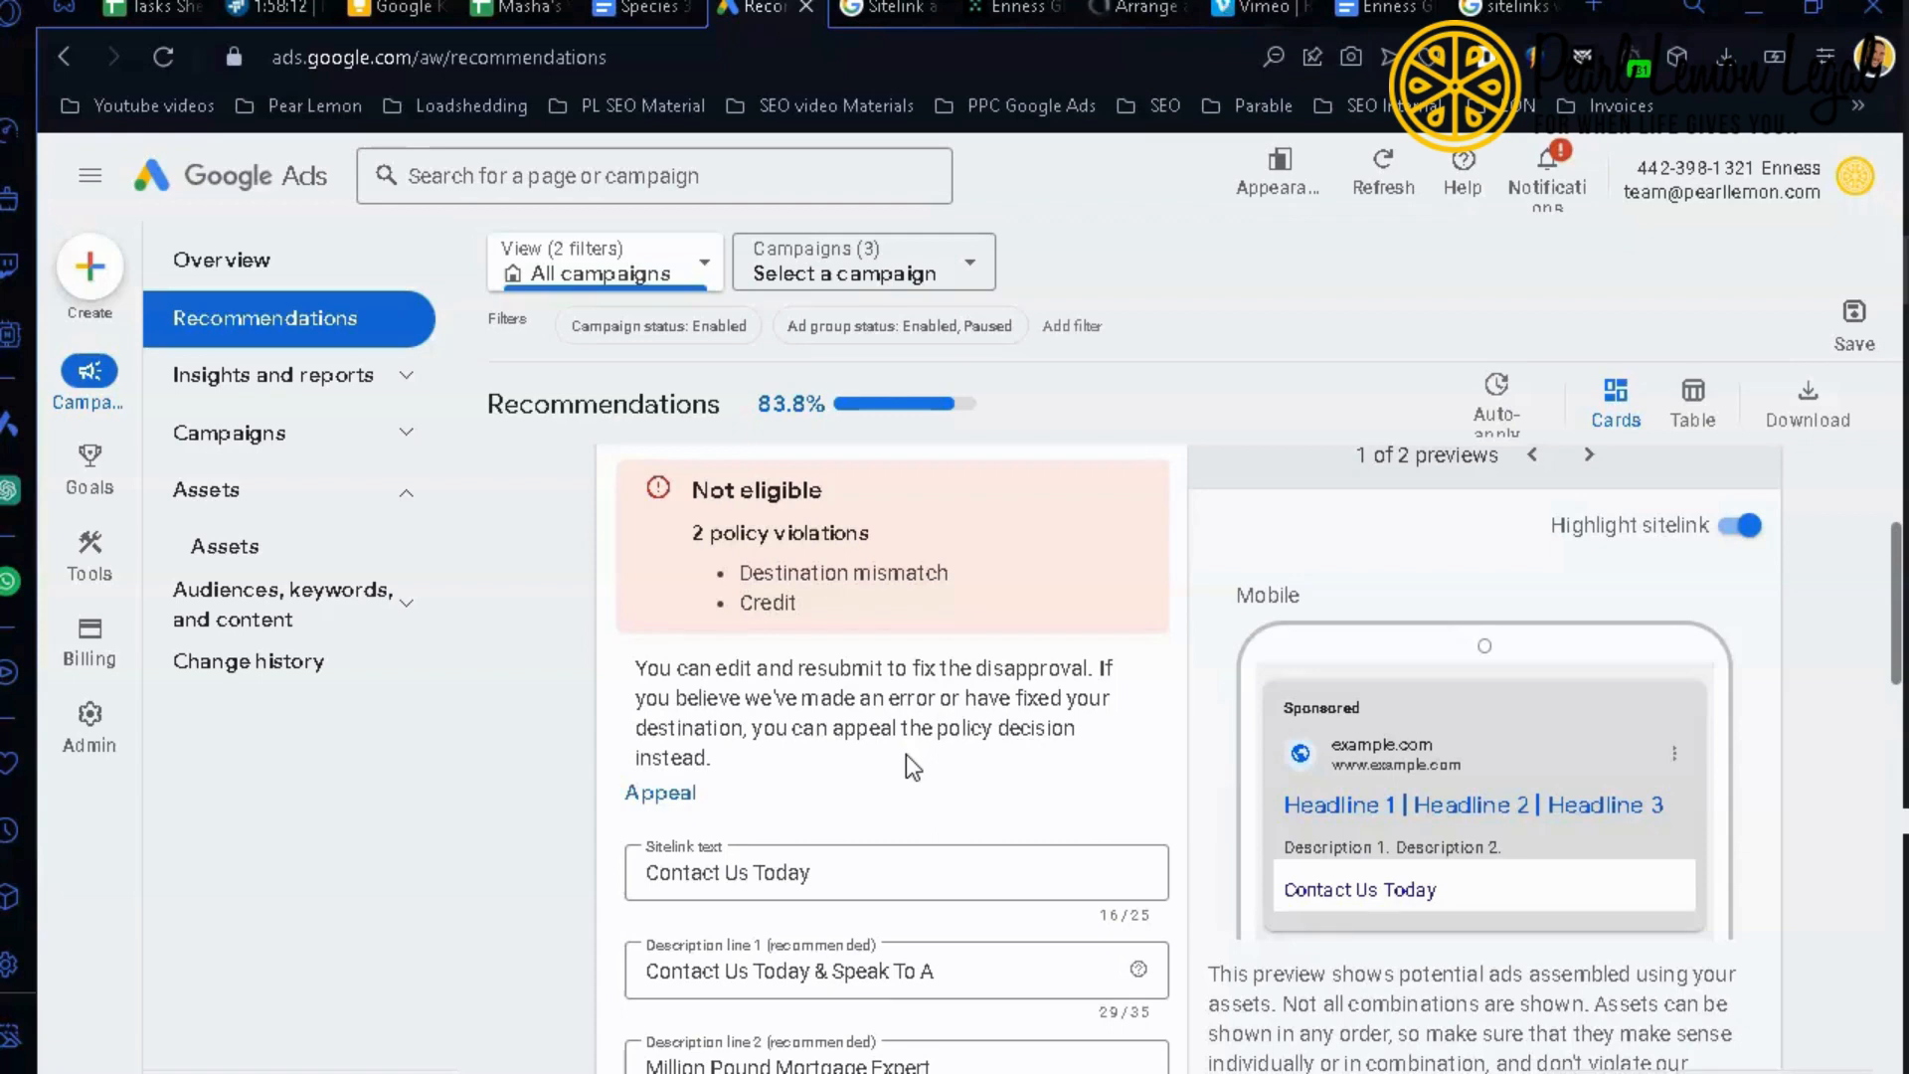
# Step: Copy the whole disapproved sitelink block, from the "Fix your disapproved sitelinks" heading through the Final URL
pyautogui.scroll(-3, 906, 755)
pyautogui.click(905, 767)
pyautogui.scroll(3, 880, 823)
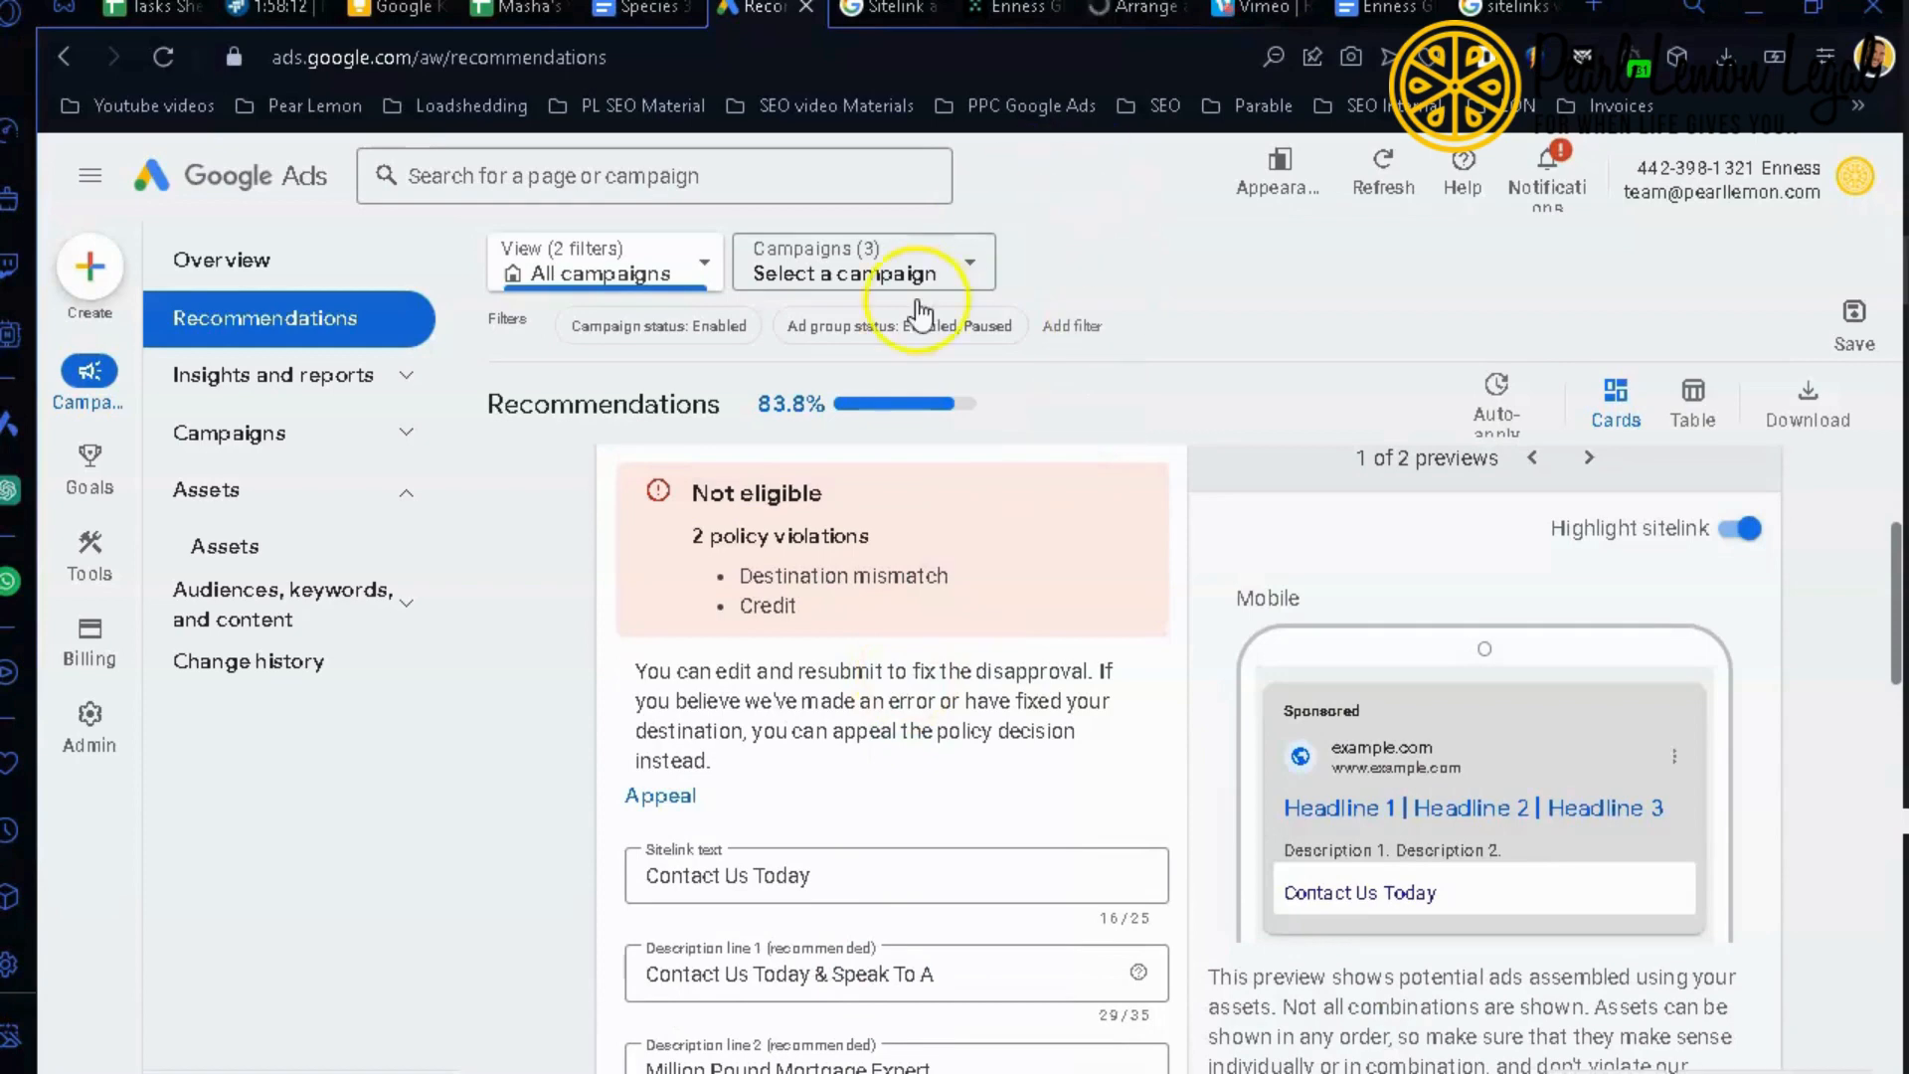
pyautogui.scroll(2, 801, 731)
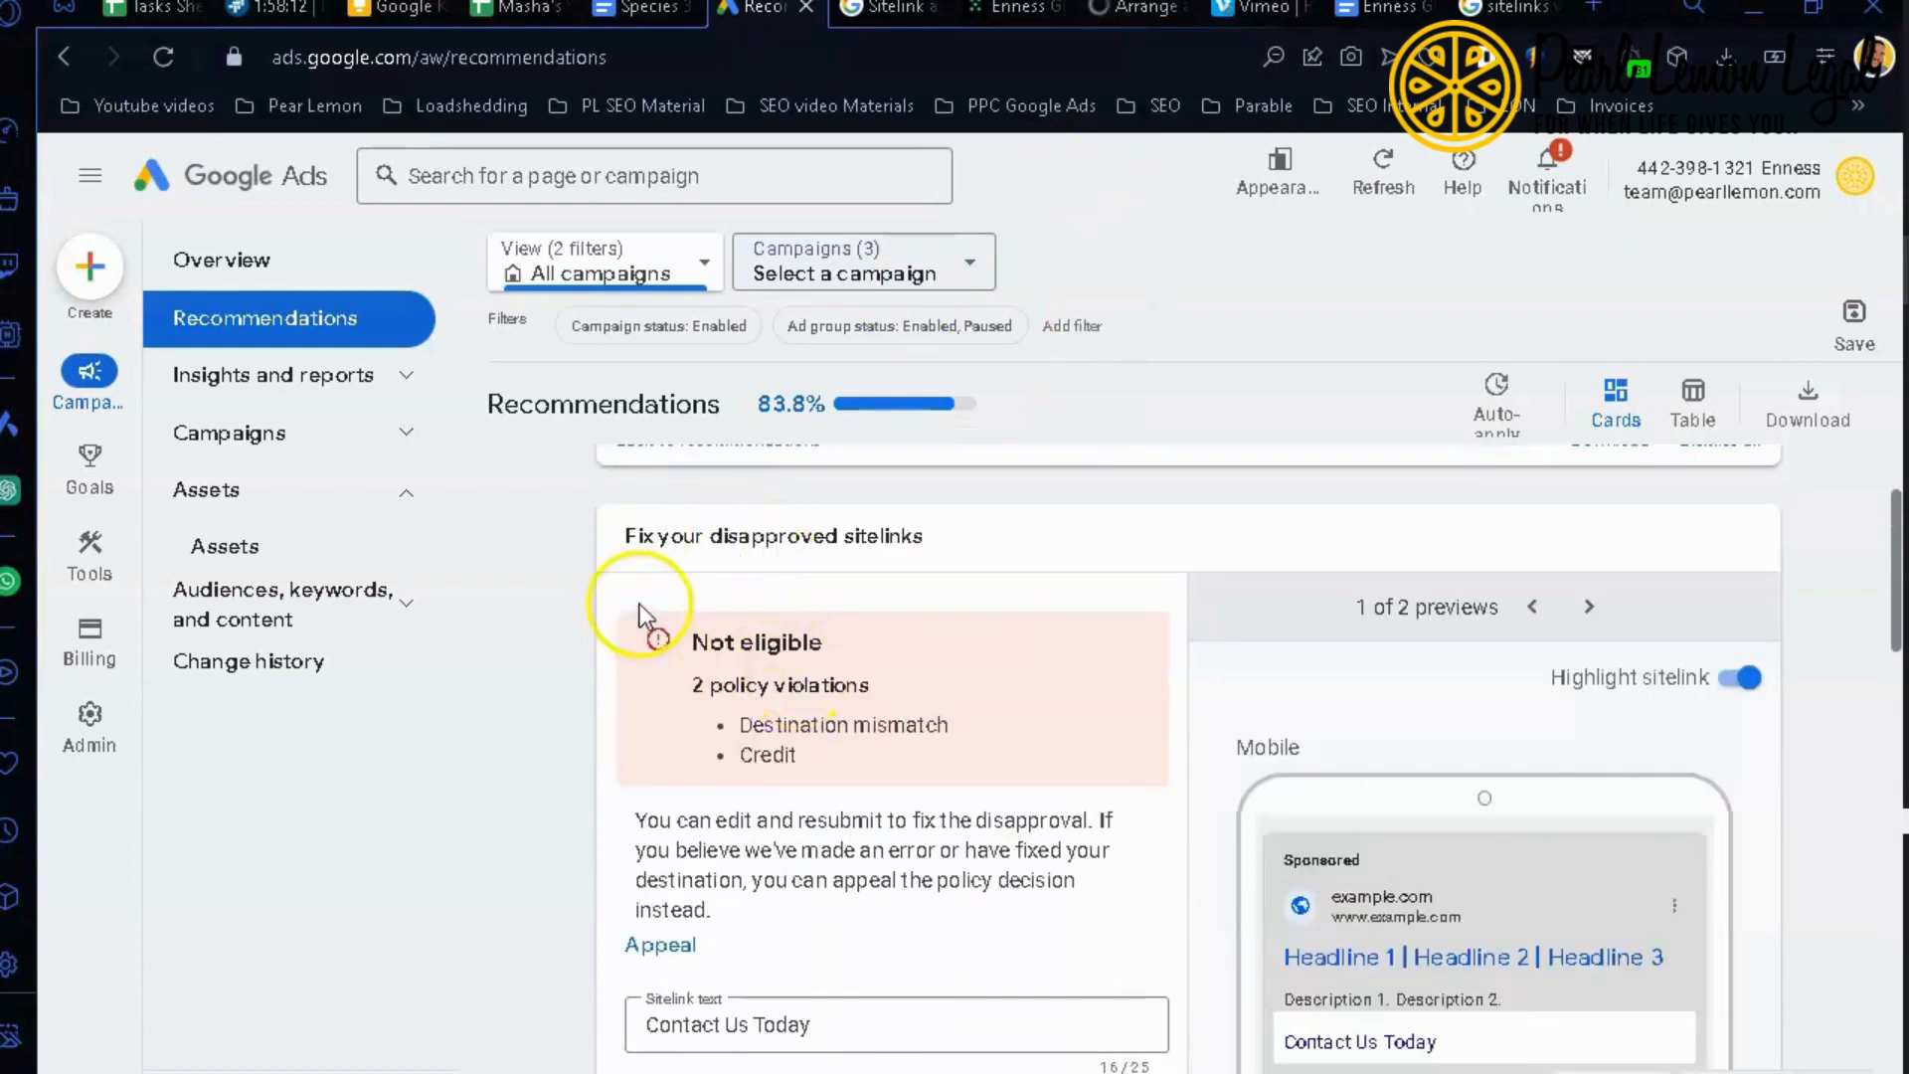
pyautogui.moveTo(628, 531); pyautogui.dragTo(1113, 810)
pyautogui.hotkey('ctrl', 'c')
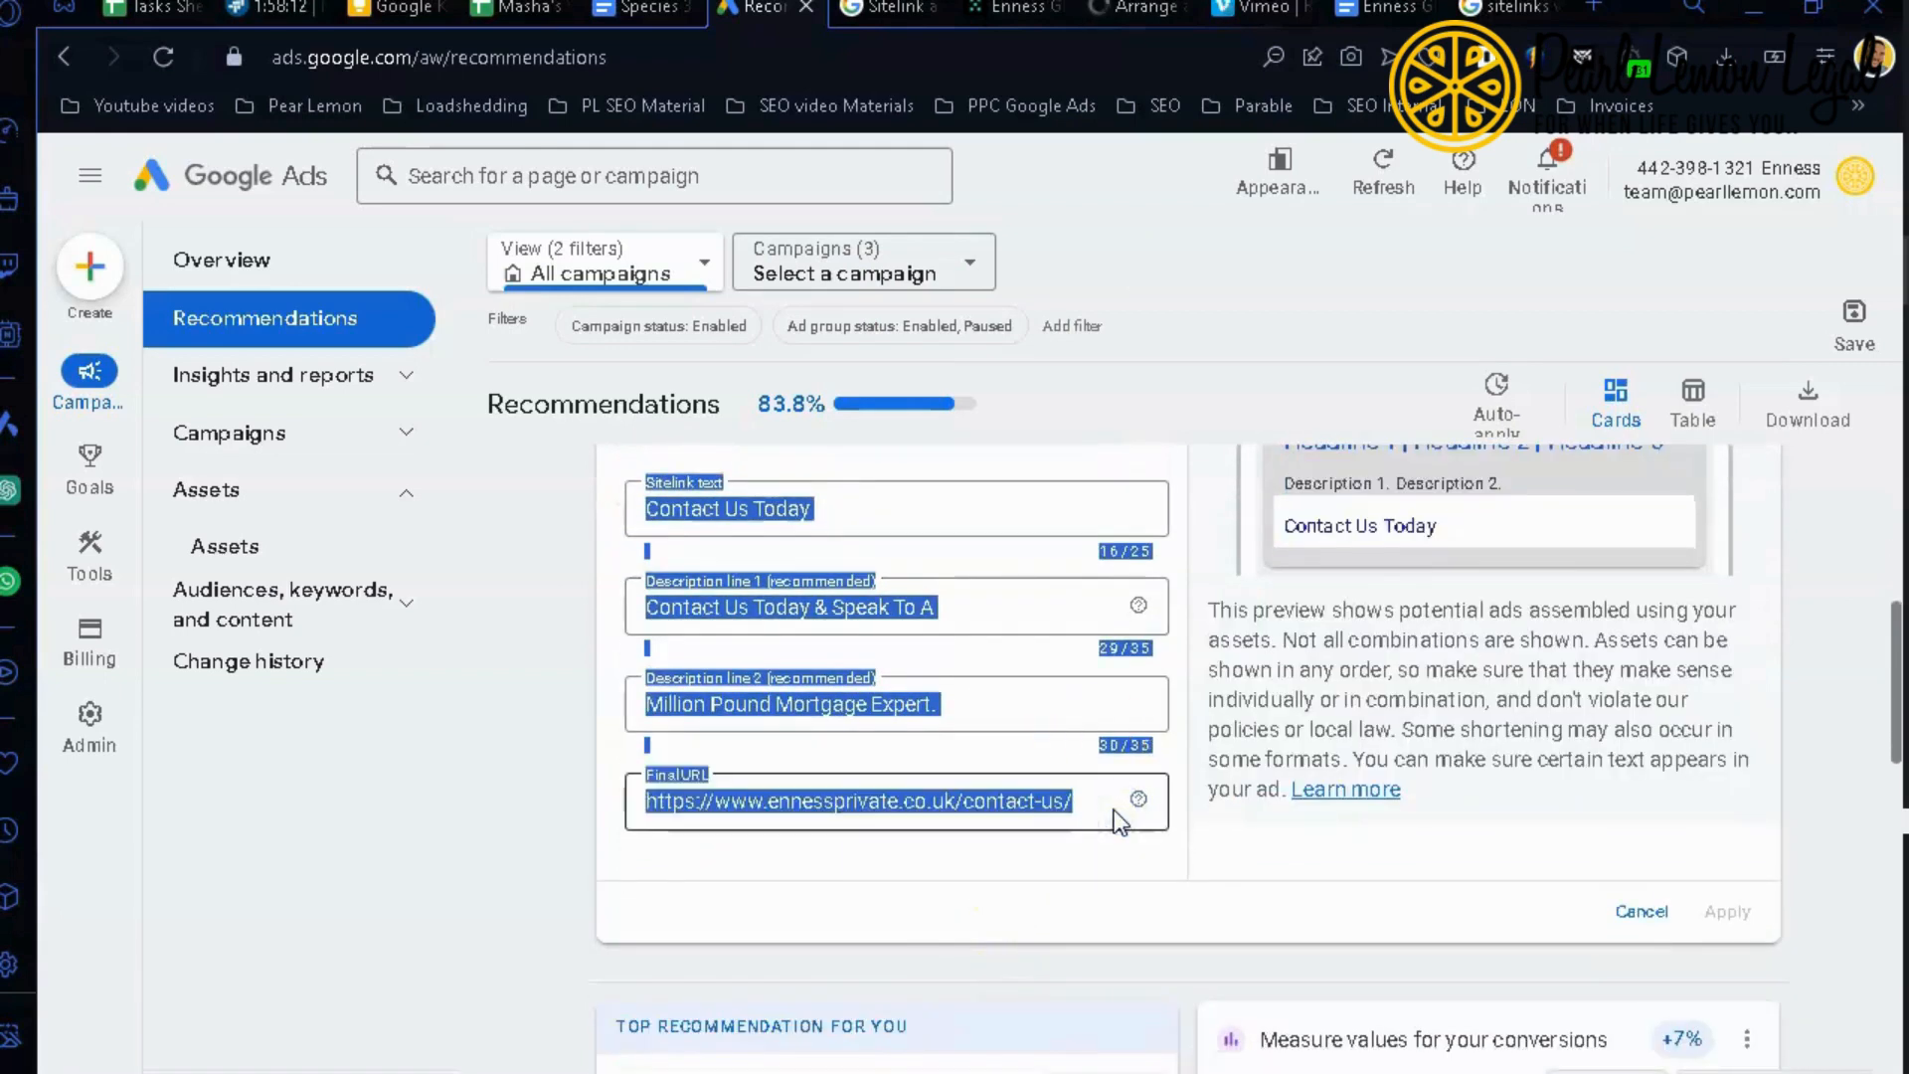
# Step: Switch to the Team-GPT chat on Enness Global's disapproved sitelinks and capitalize the drafted prompt's first word as "Change"
pyautogui.click(1014, 10)
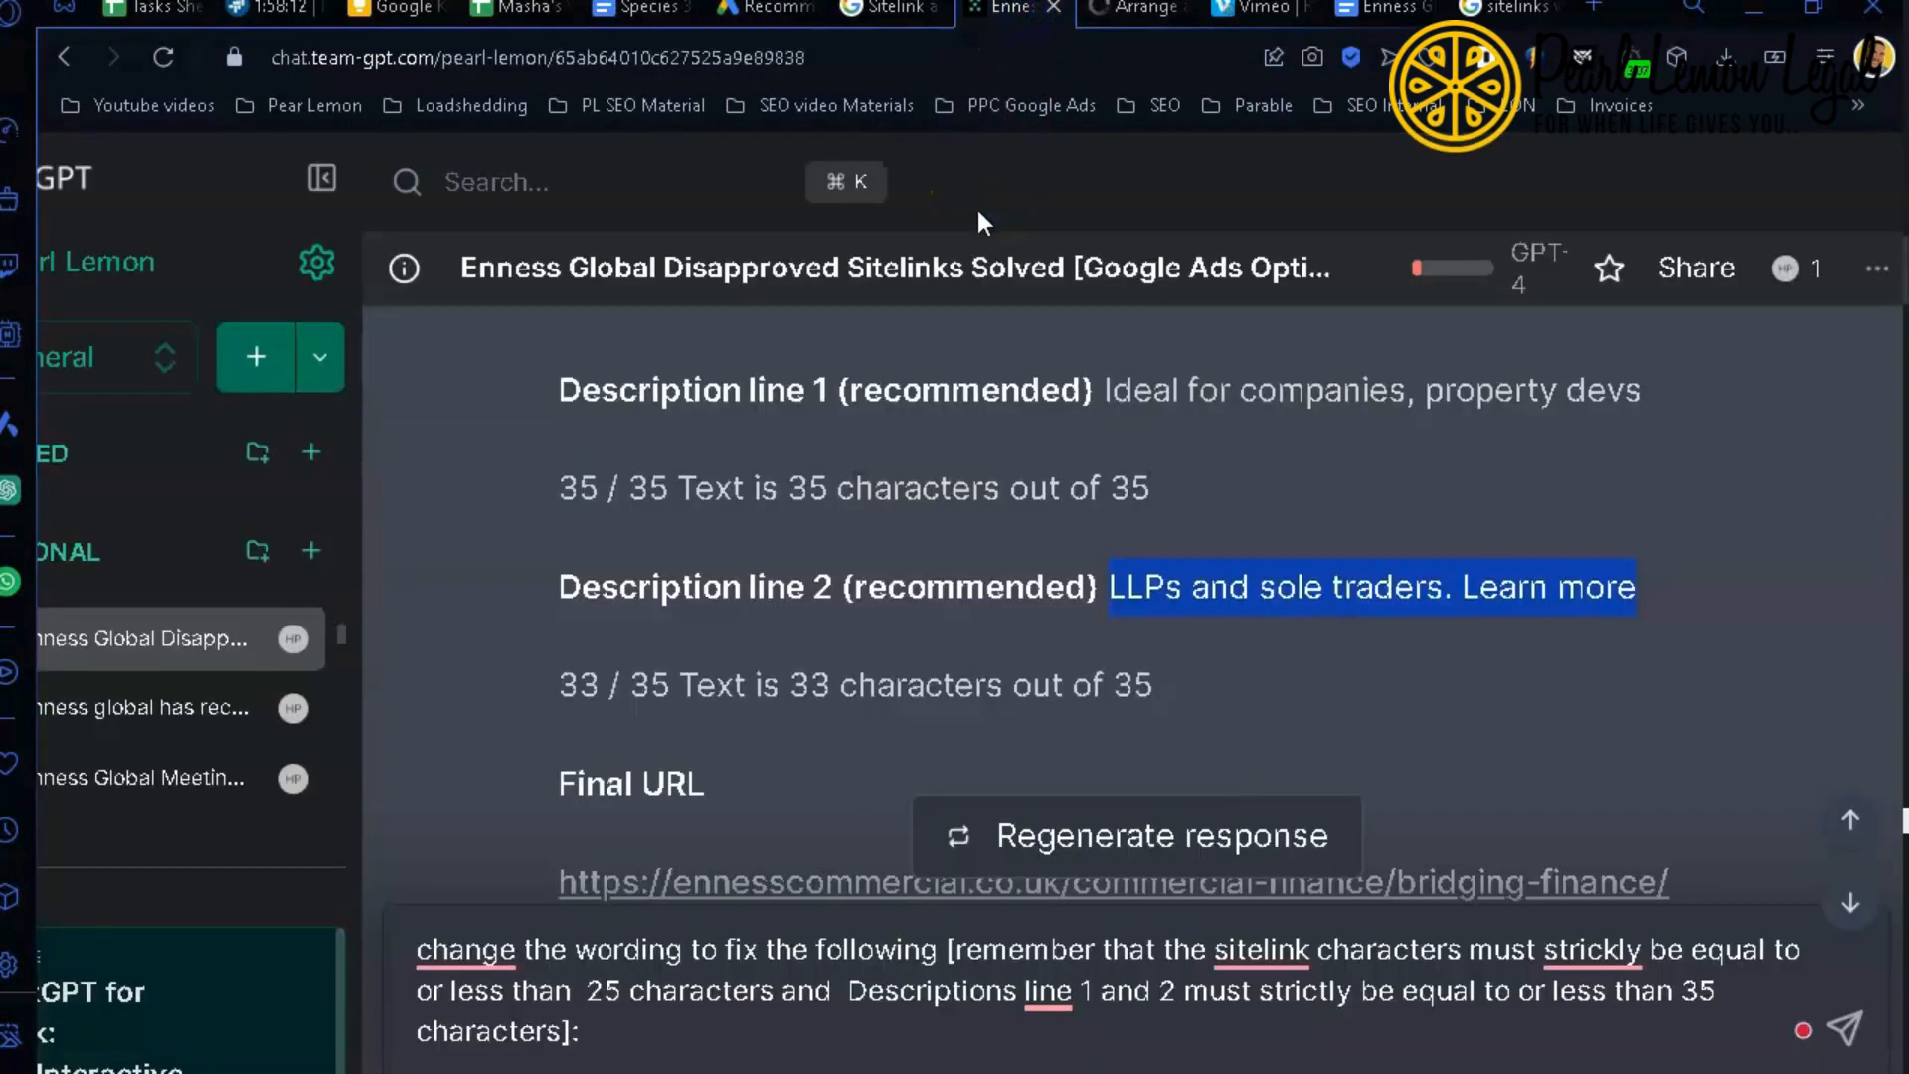
pyautogui.click(772, 892)
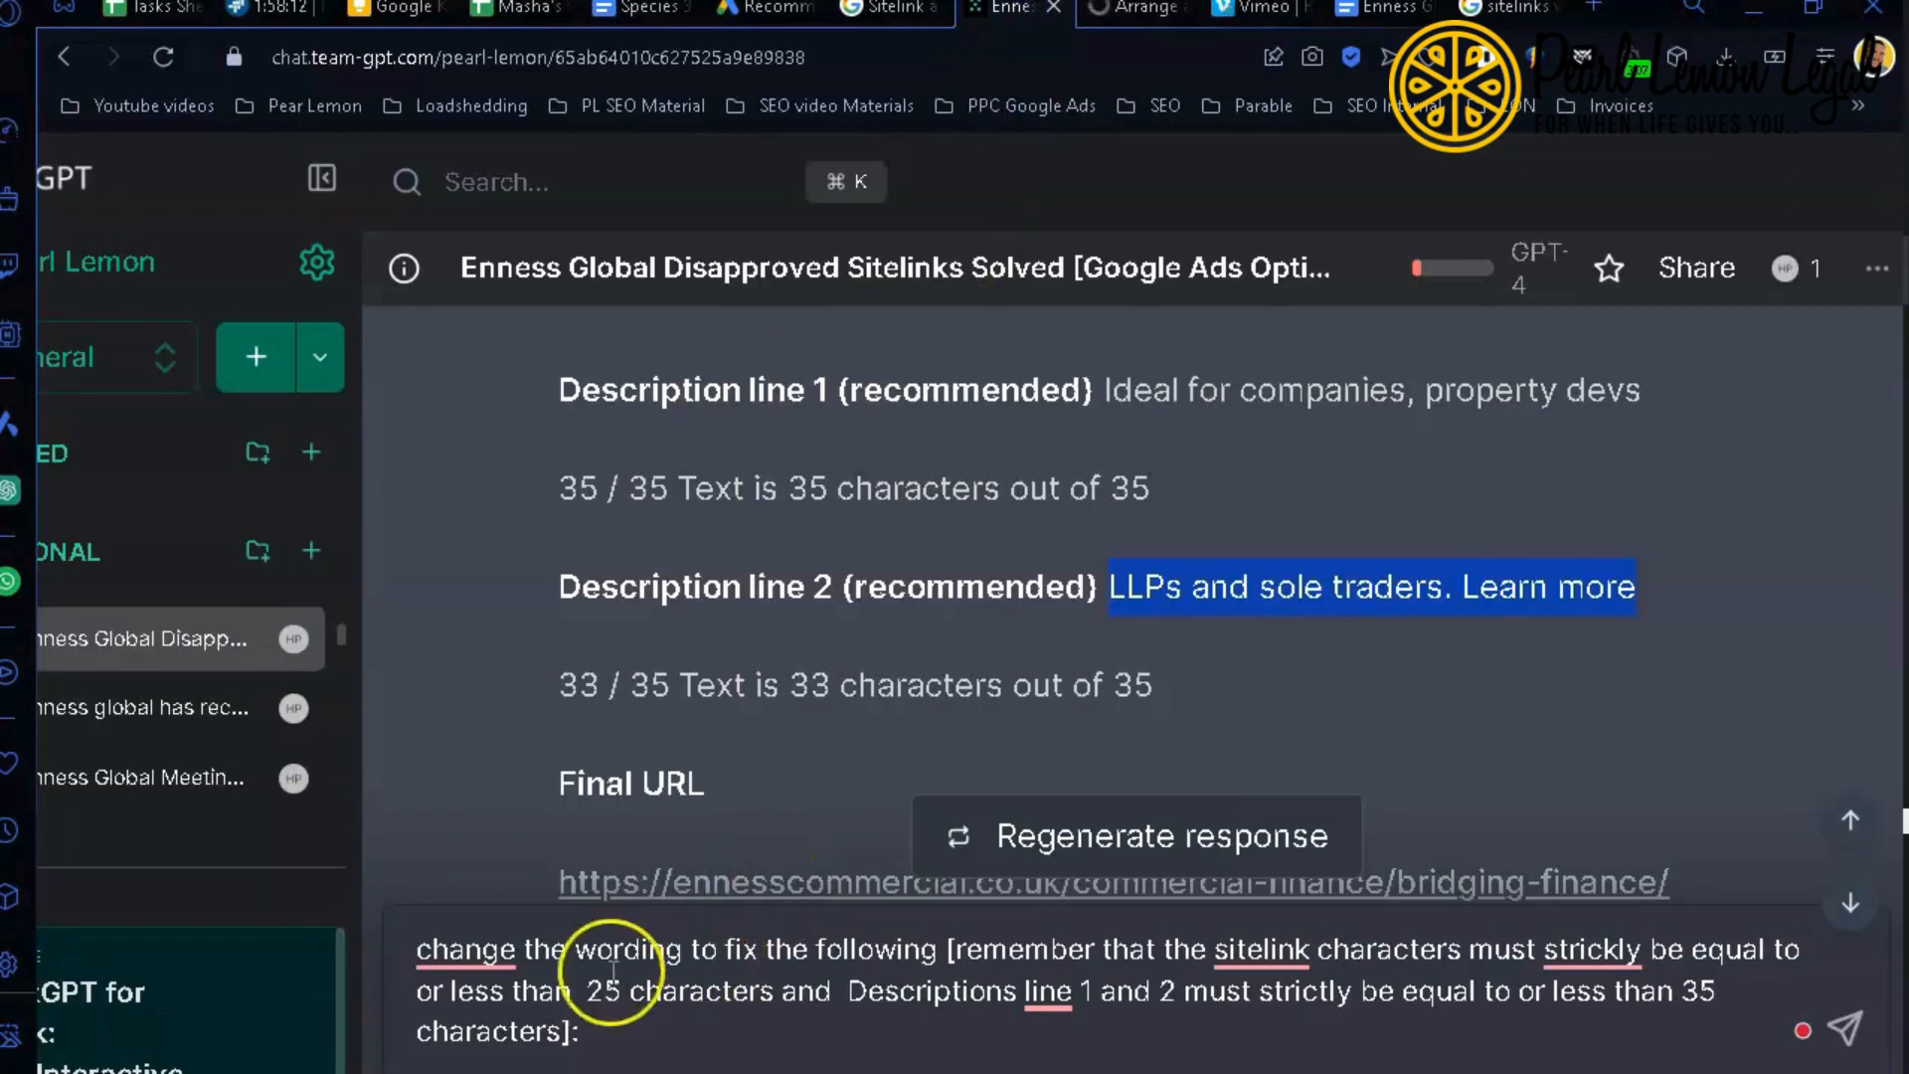
pyautogui.doubleClick(483, 949)
pyautogui.moveTo(500, 956)
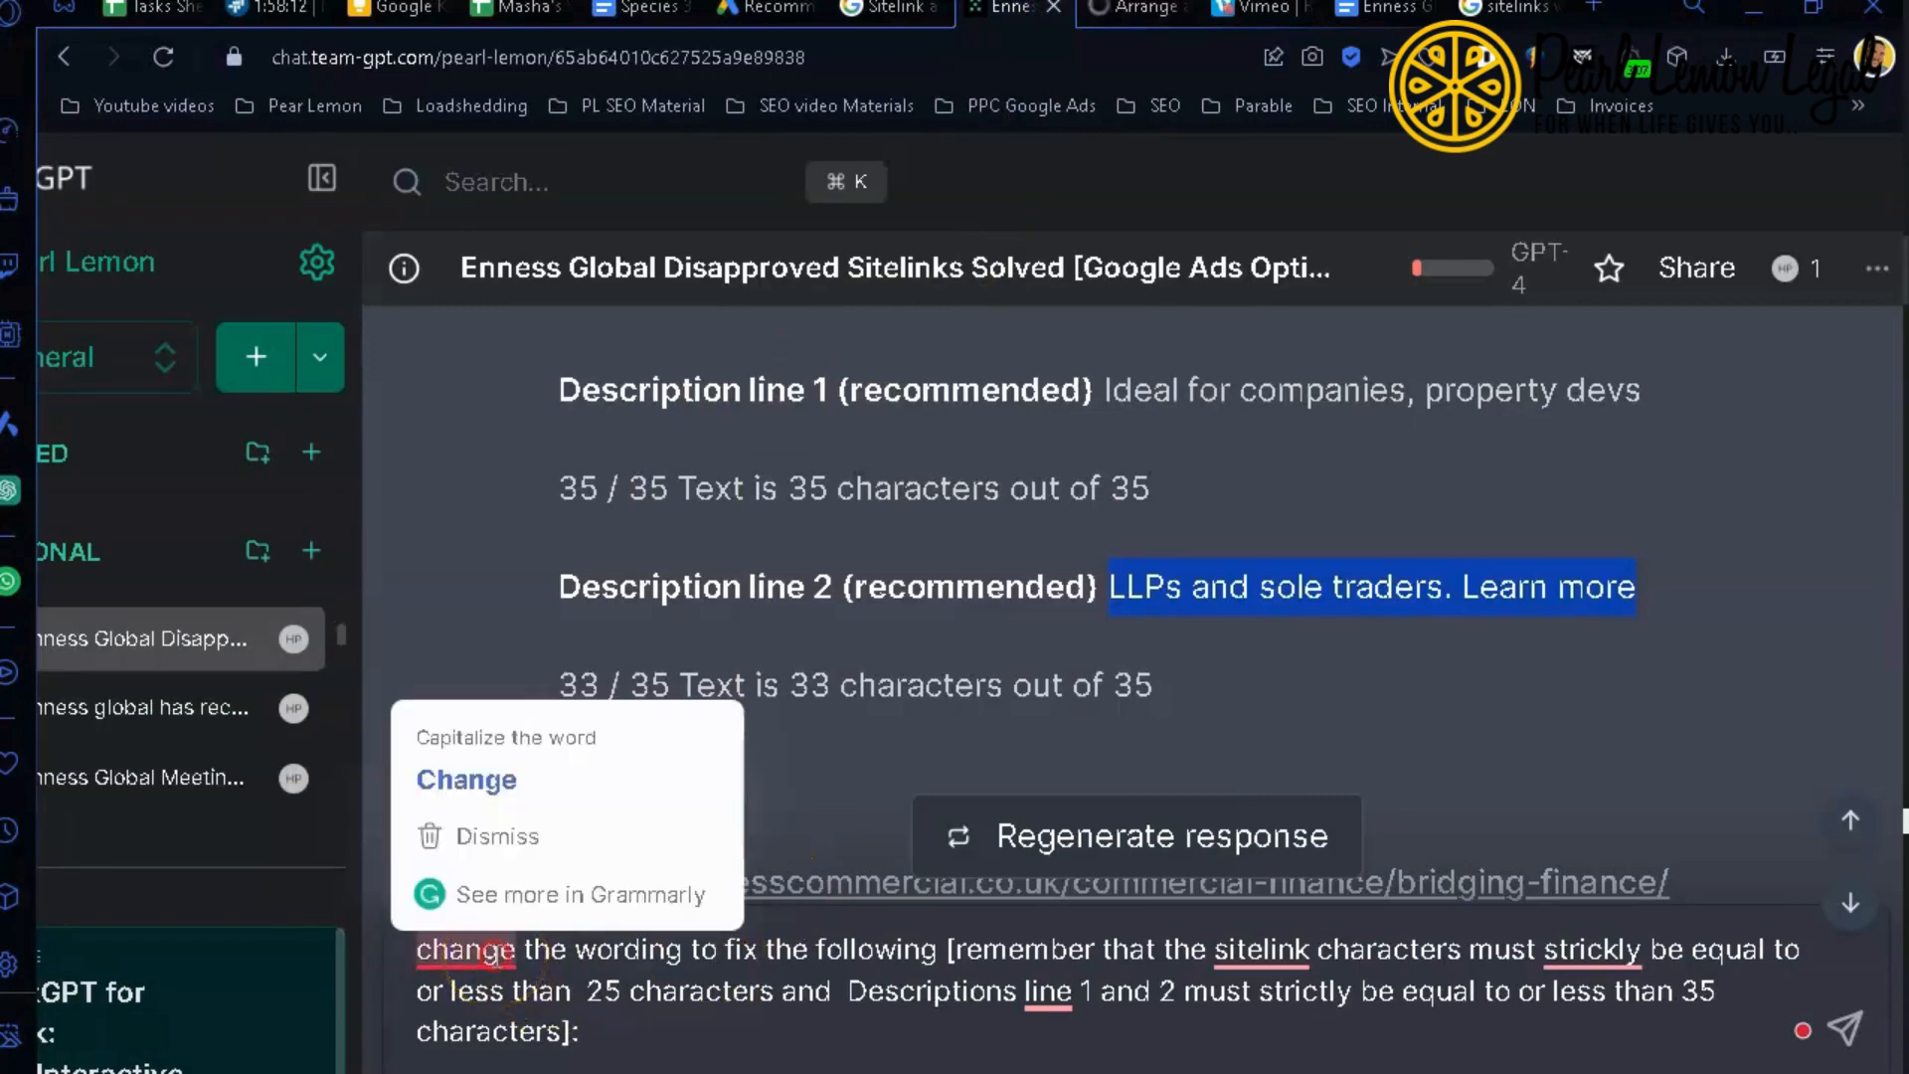
pyautogui.click(518, 780)
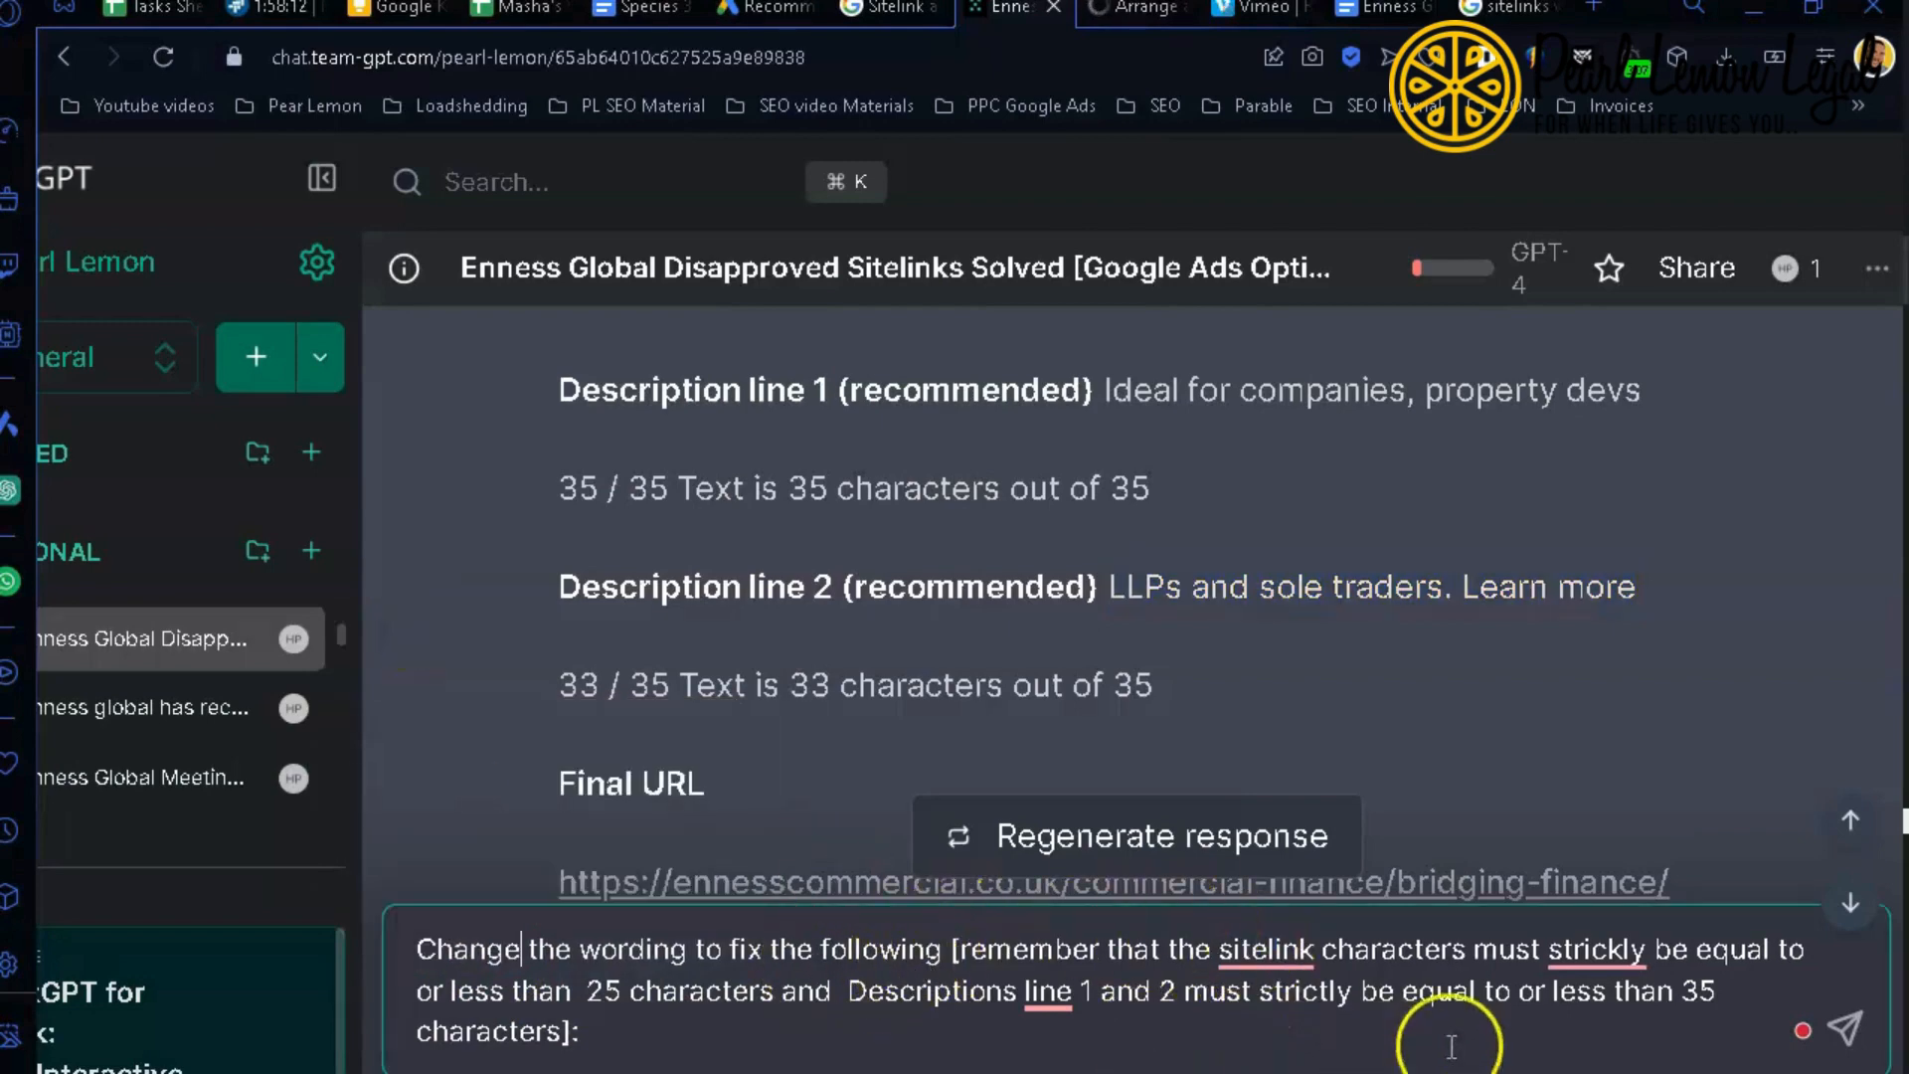
# Step: Correct the misspelled word before the 25-character limit in the drafted prompt to "strictly"
pyautogui.click(1608, 948)
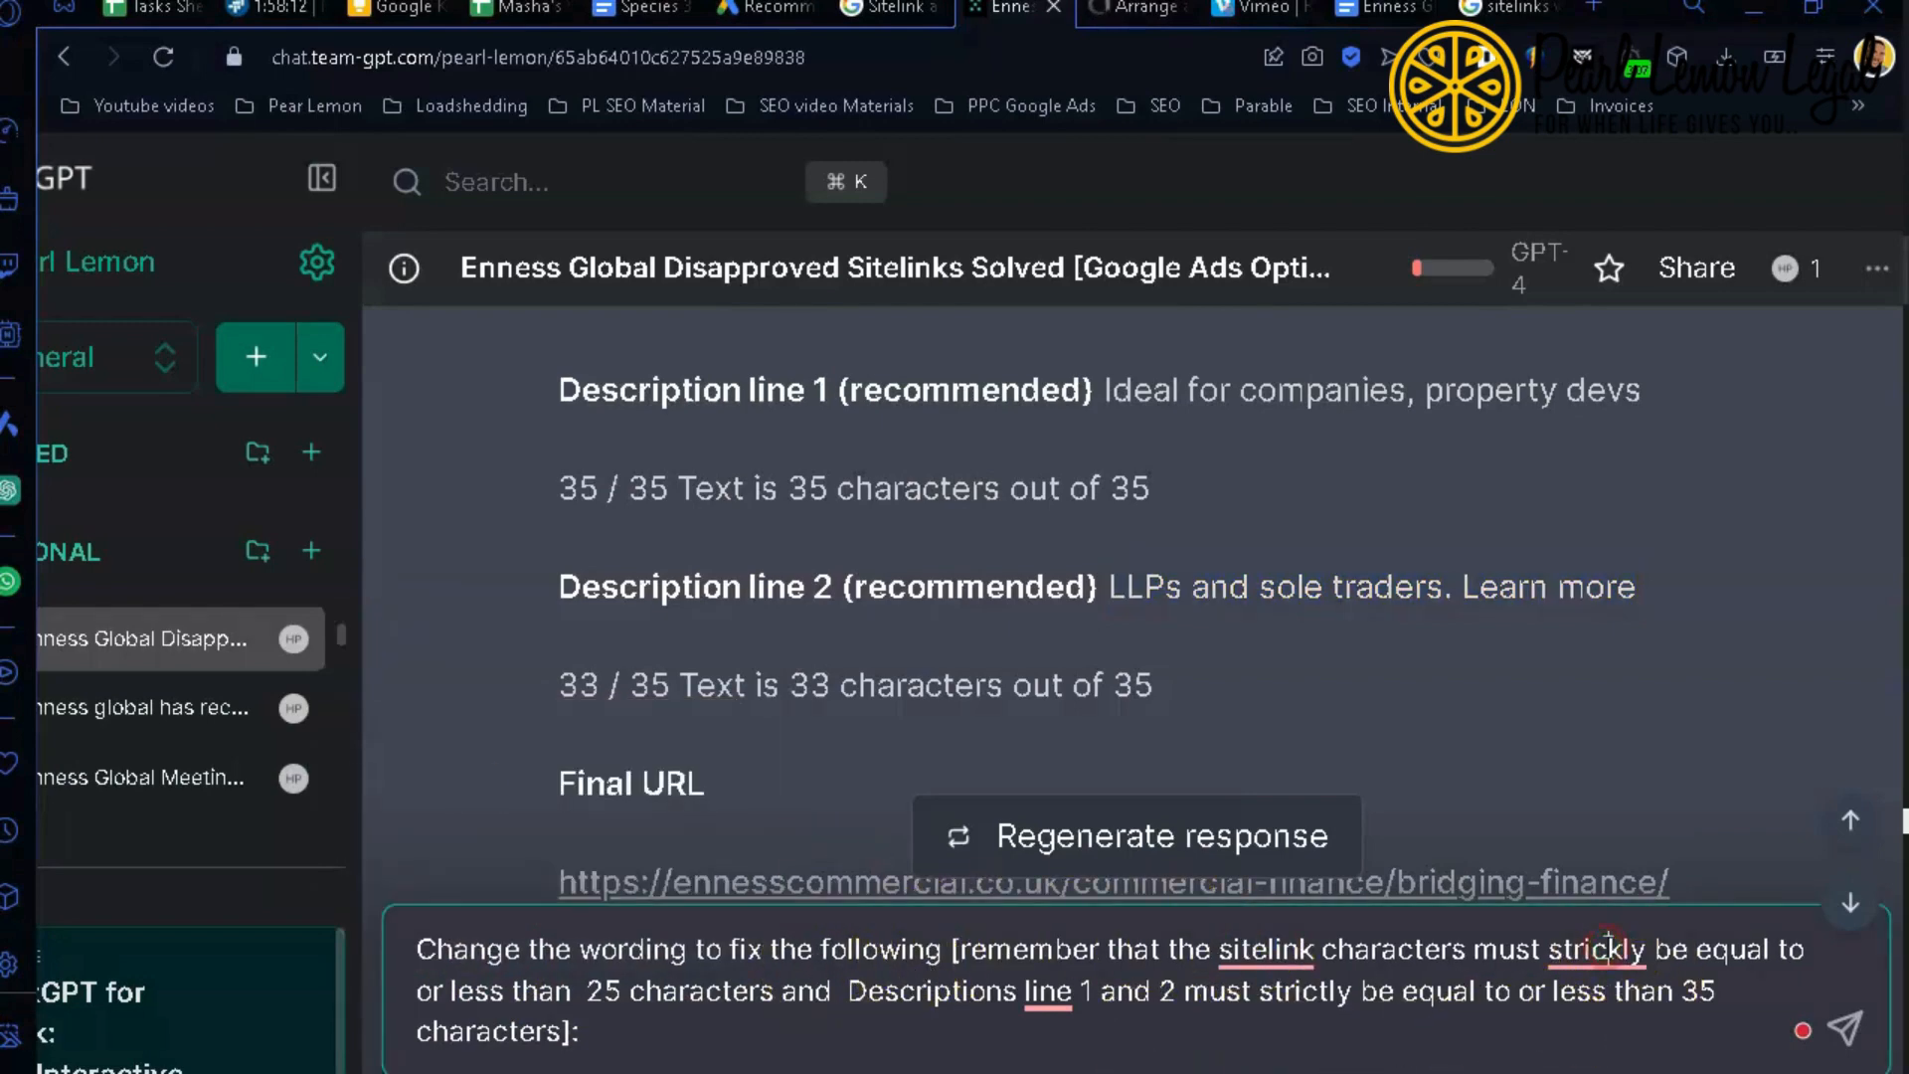
pyautogui.rightClick(1608, 948)
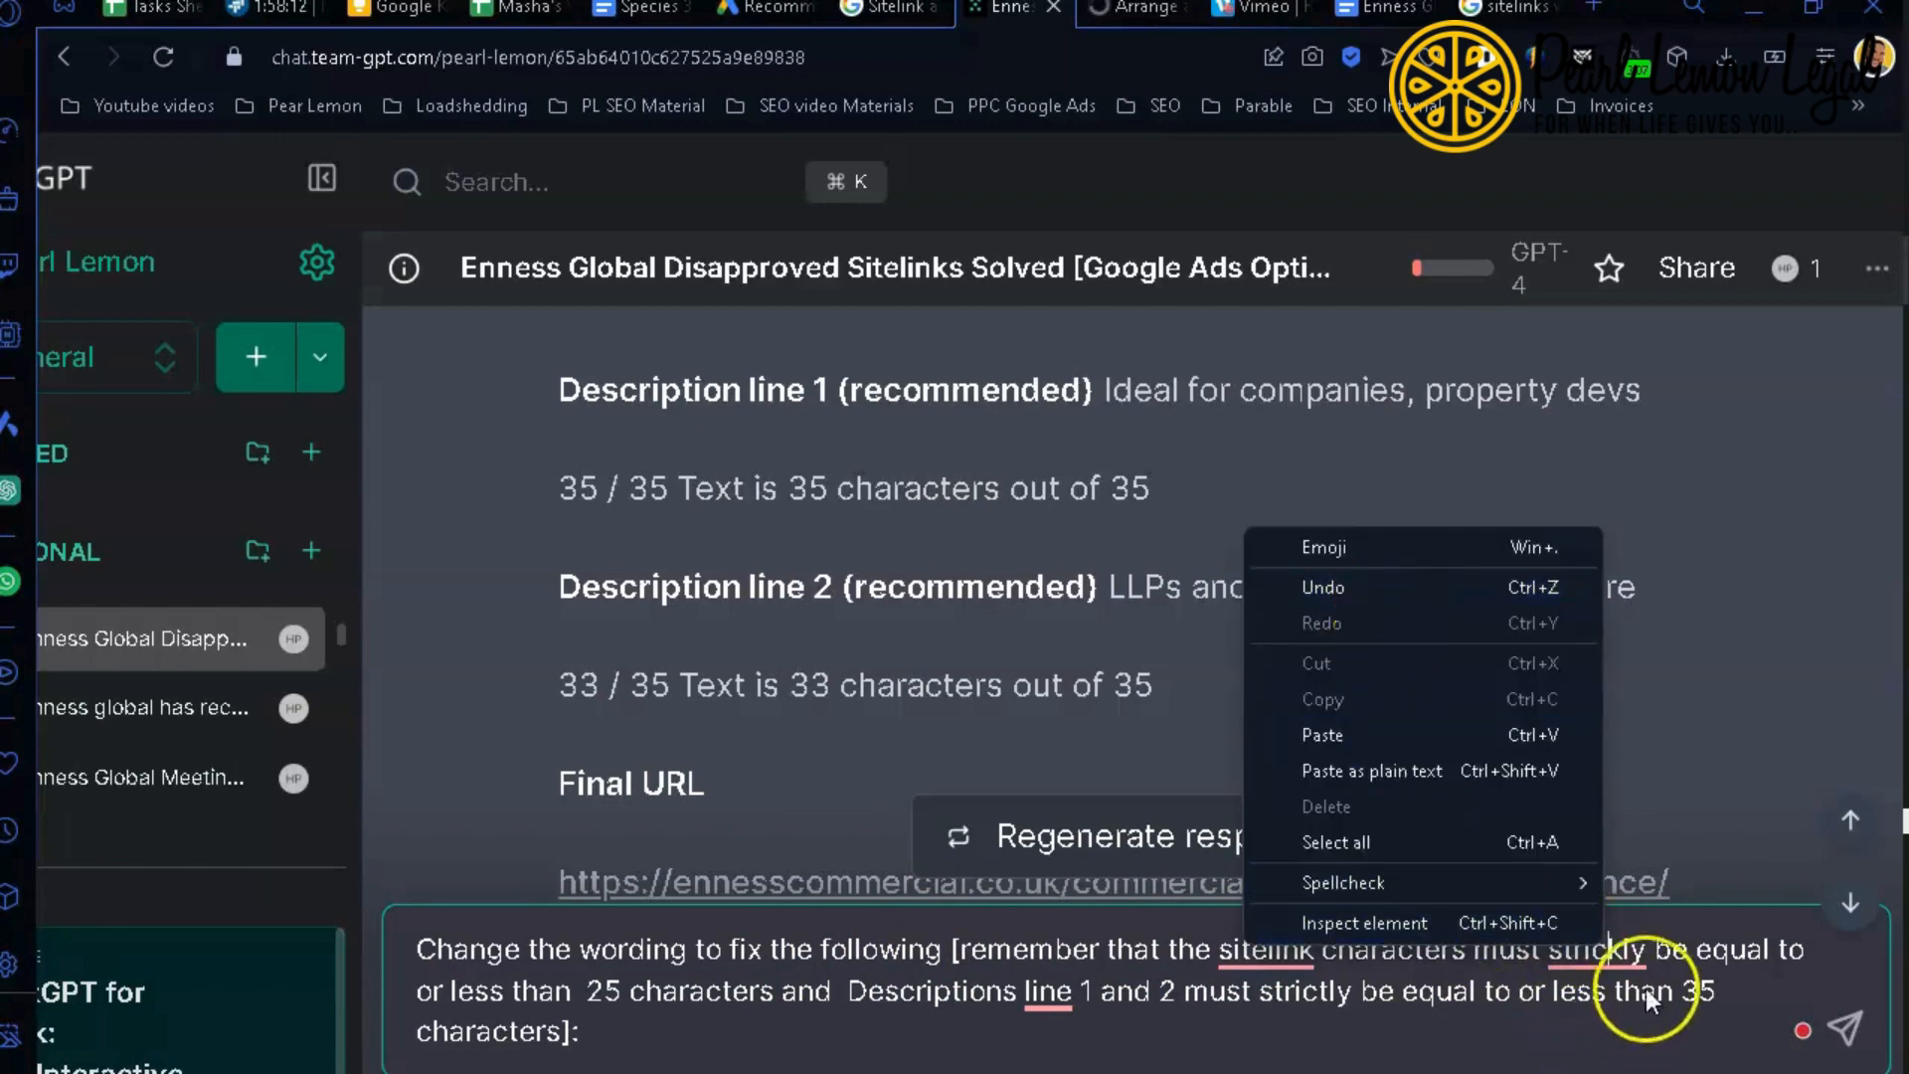
pyautogui.click(1622, 948)
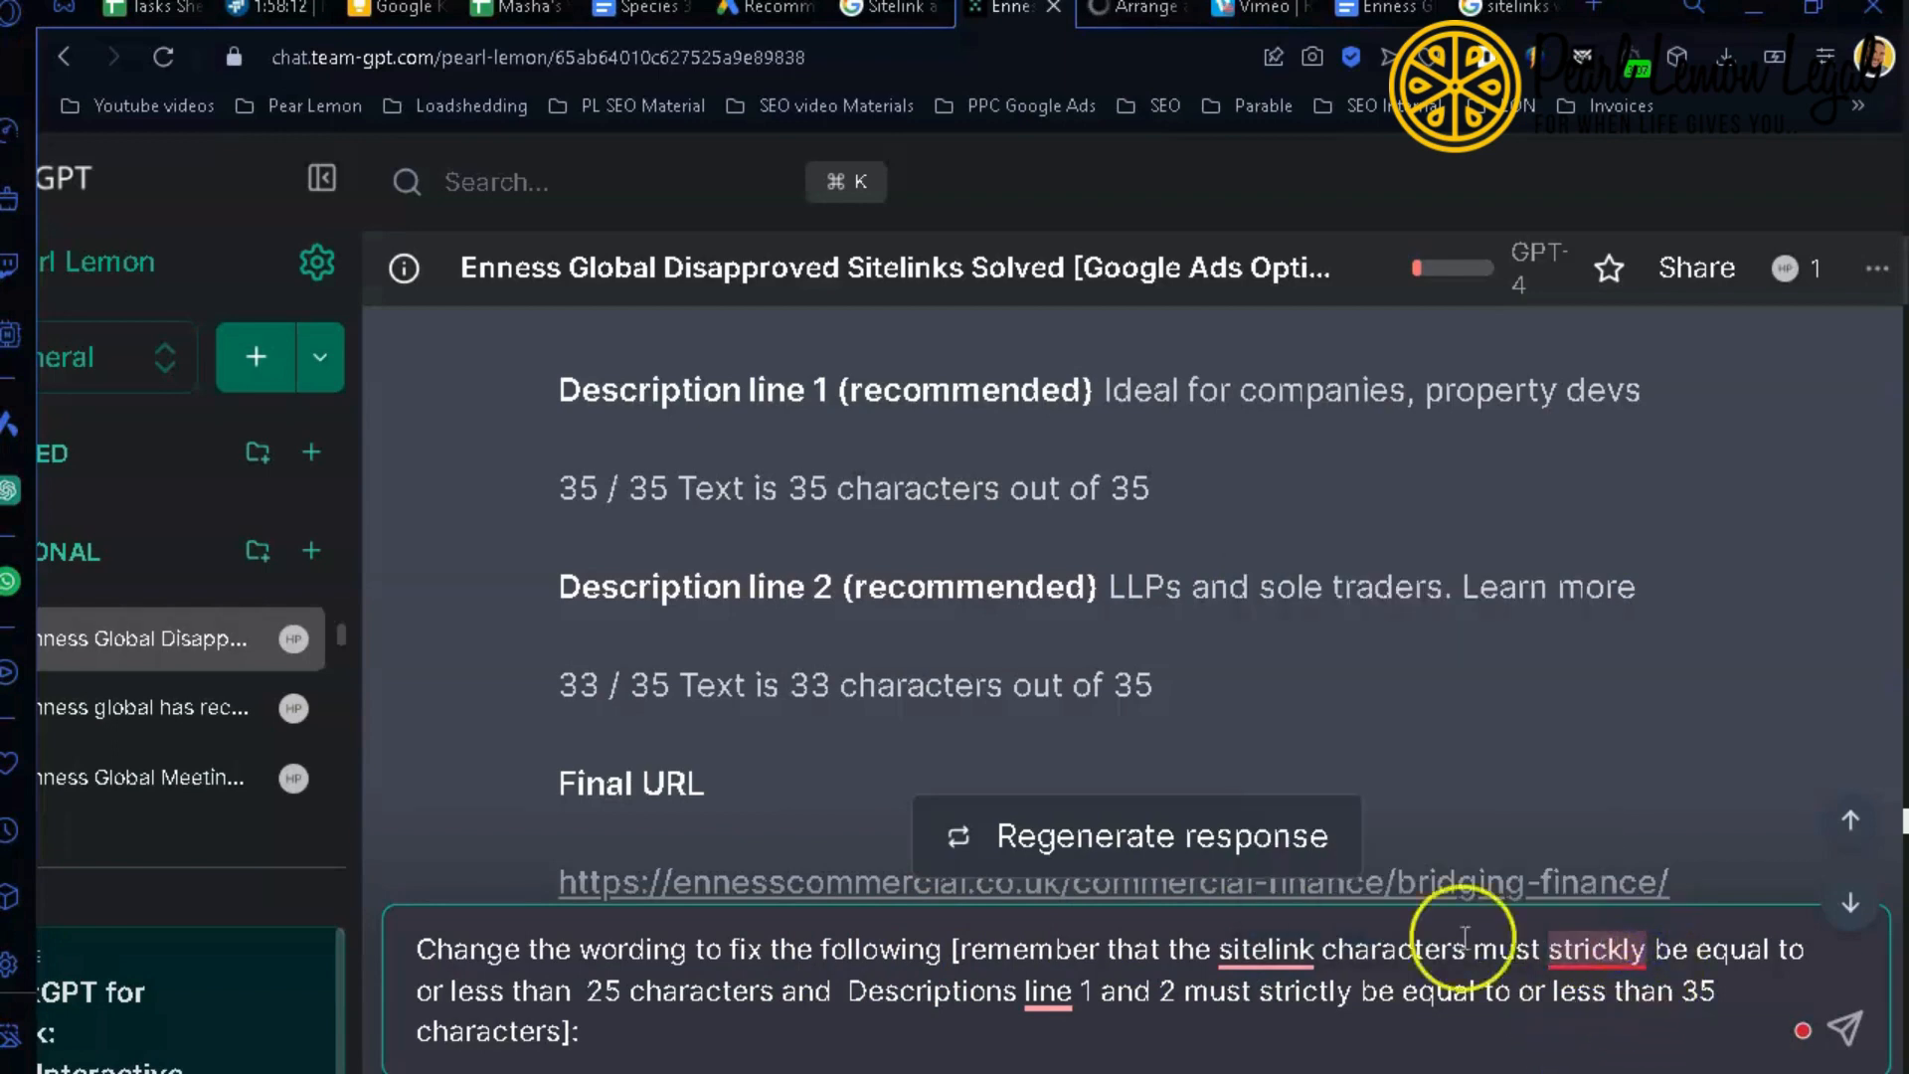
pyautogui.scroll(-4, 877, 507)
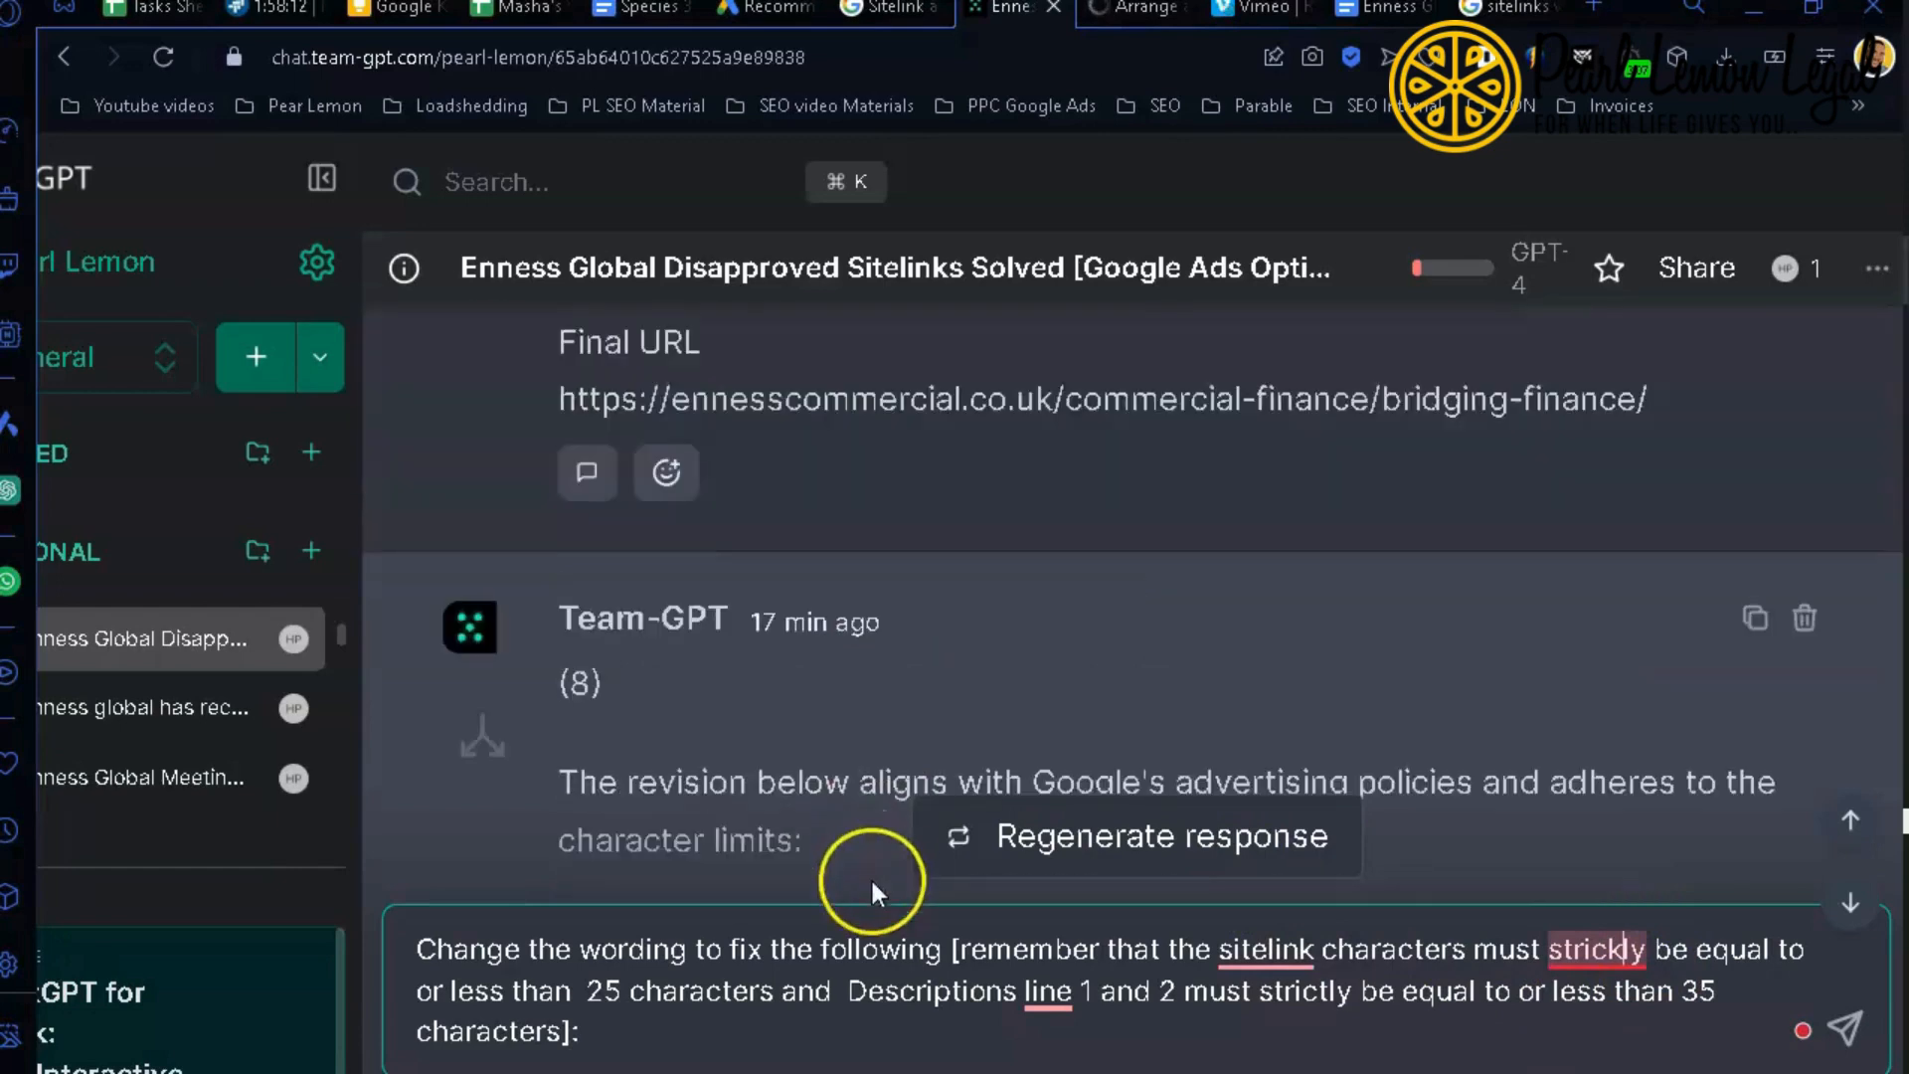
pyautogui.scroll(4, 1090, 599)
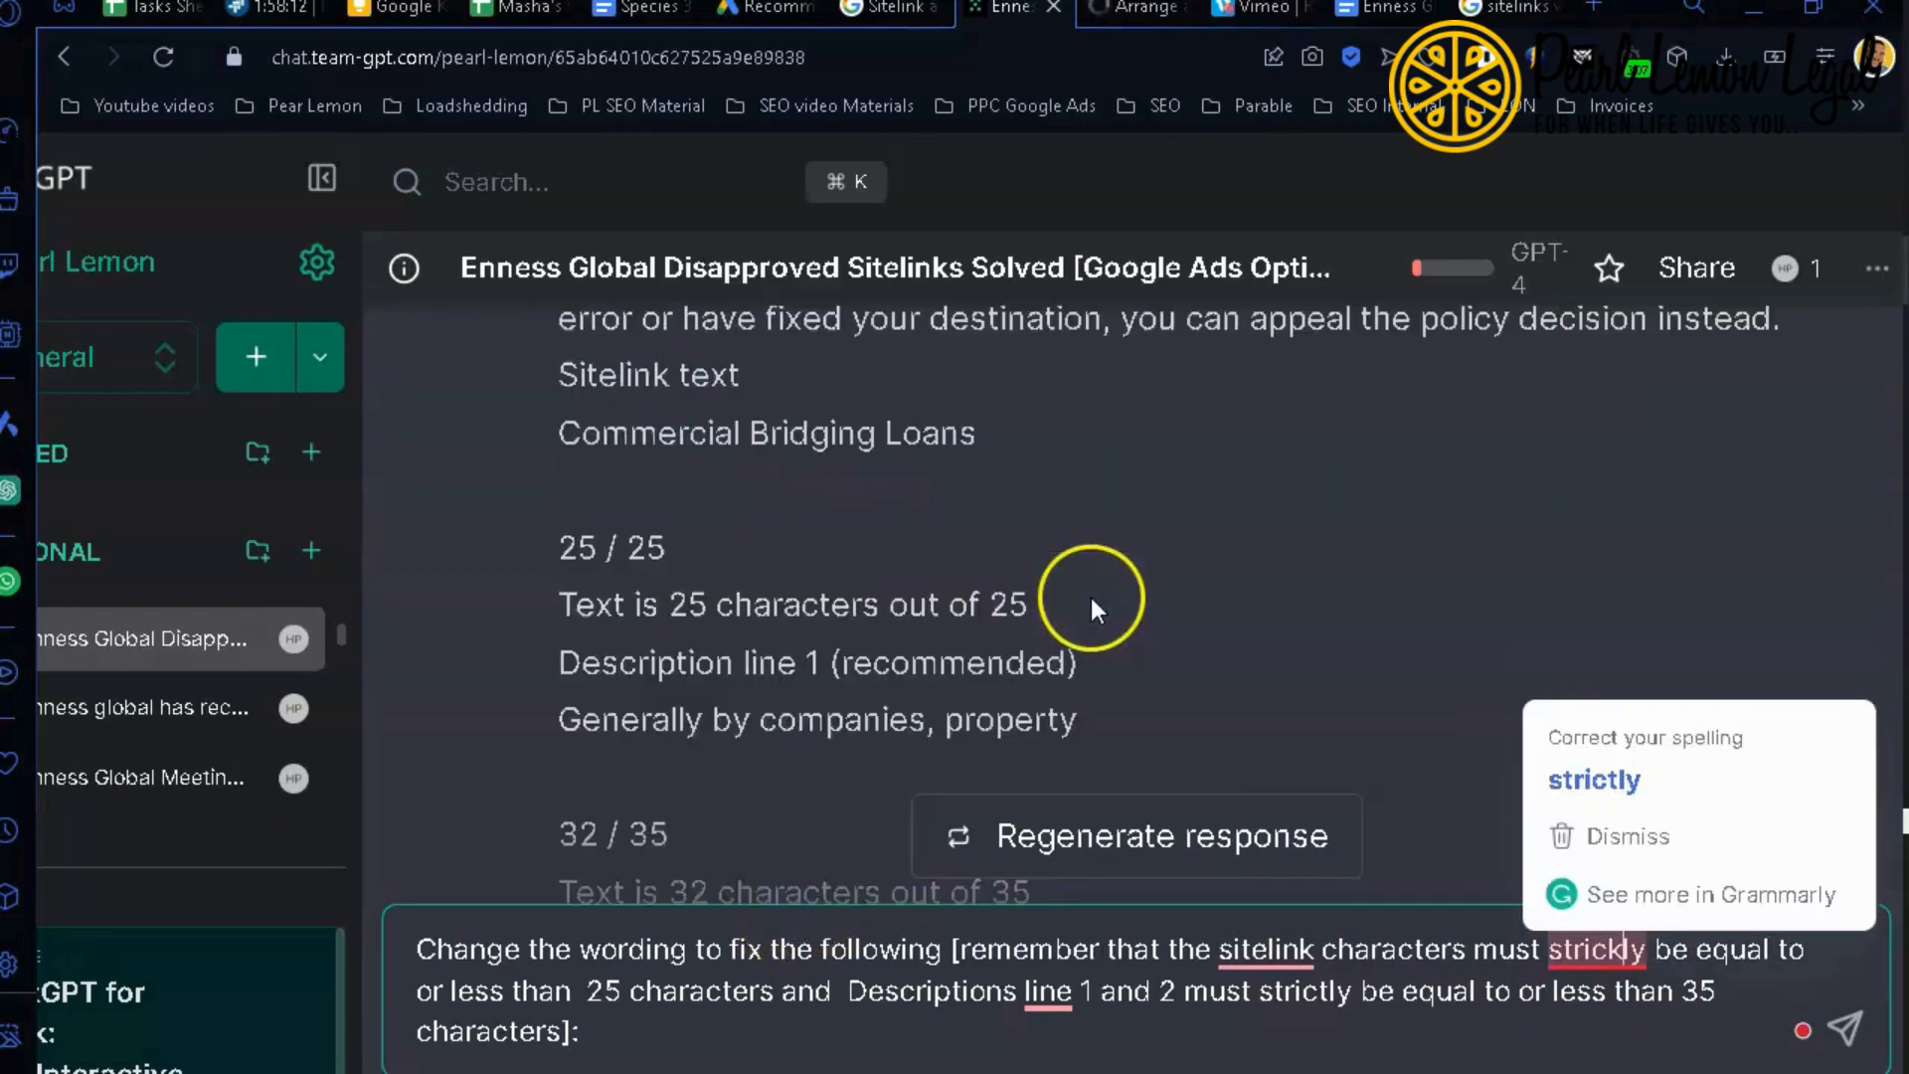
pyautogui.scroll(2, 1084, 594)
pyautogui.scroll(1, 1359, 772)
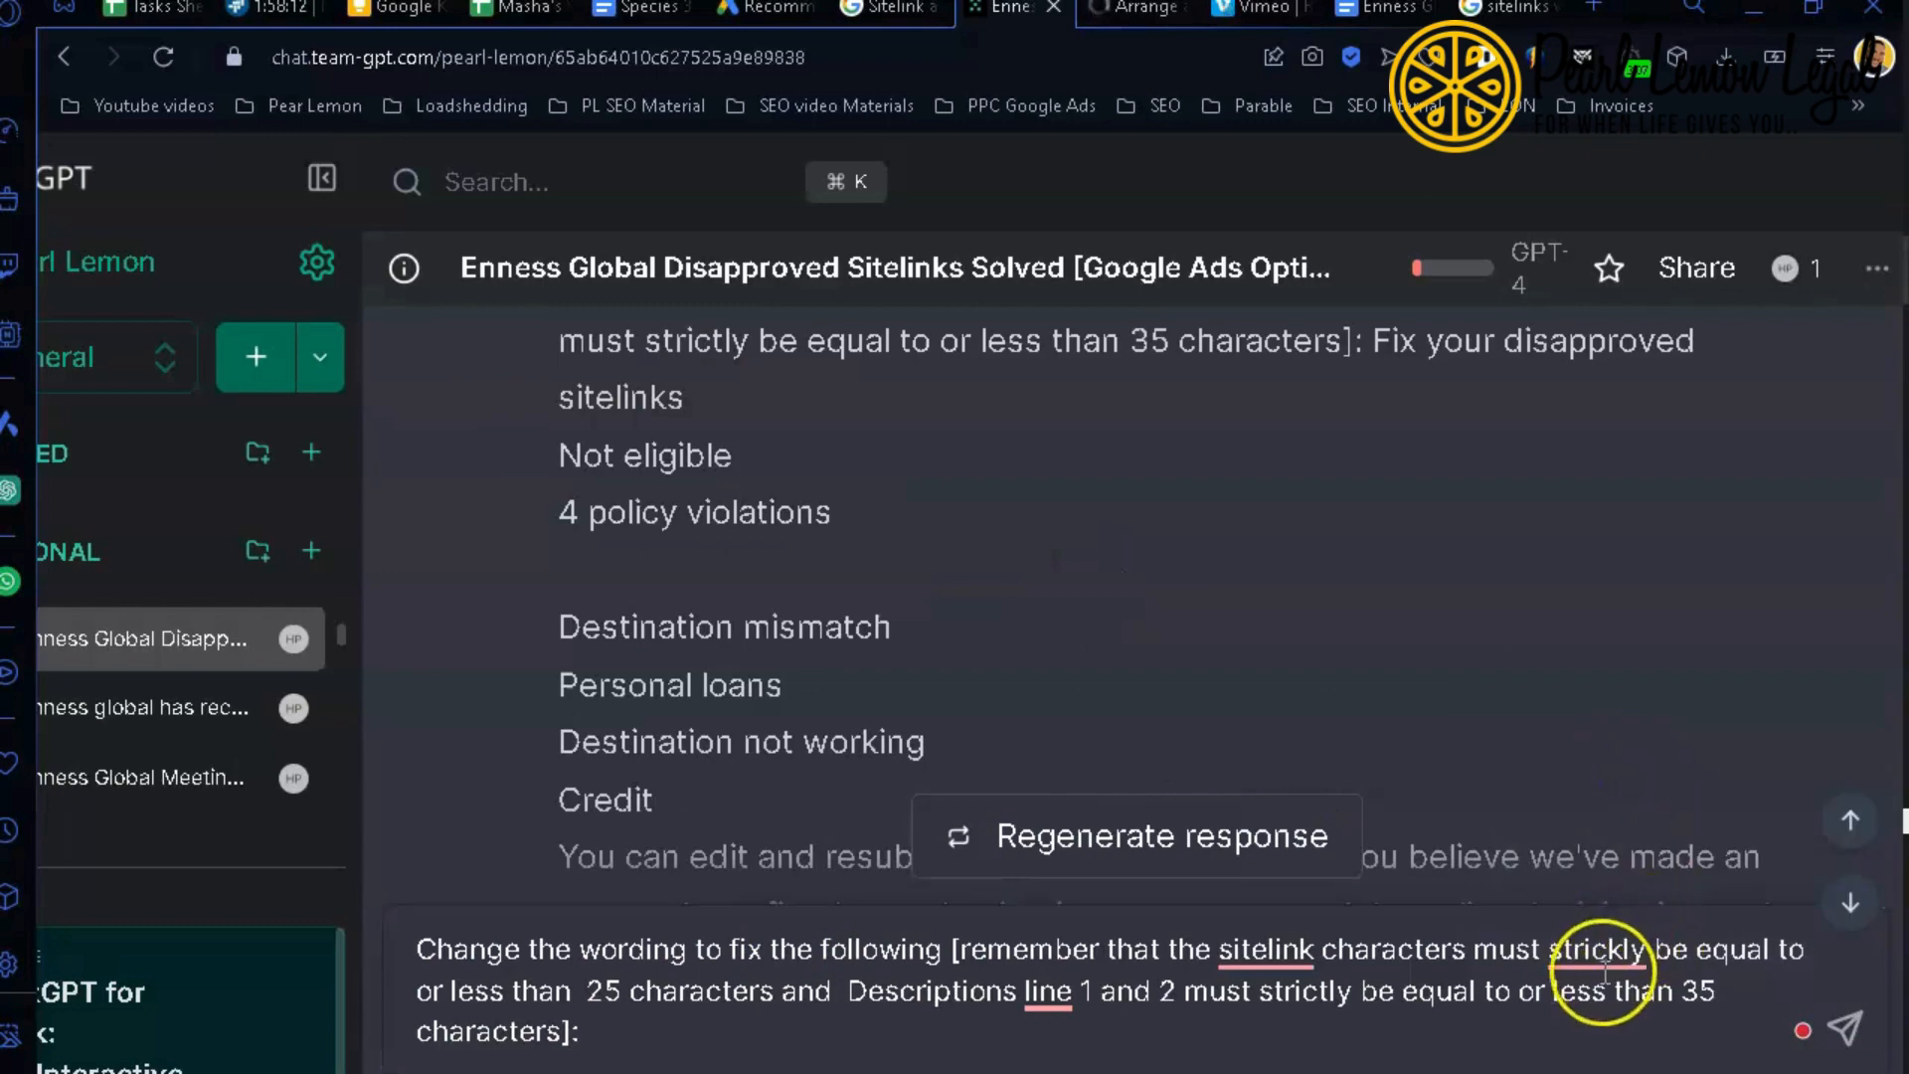
pyautogui.moveTo(1611, 953)
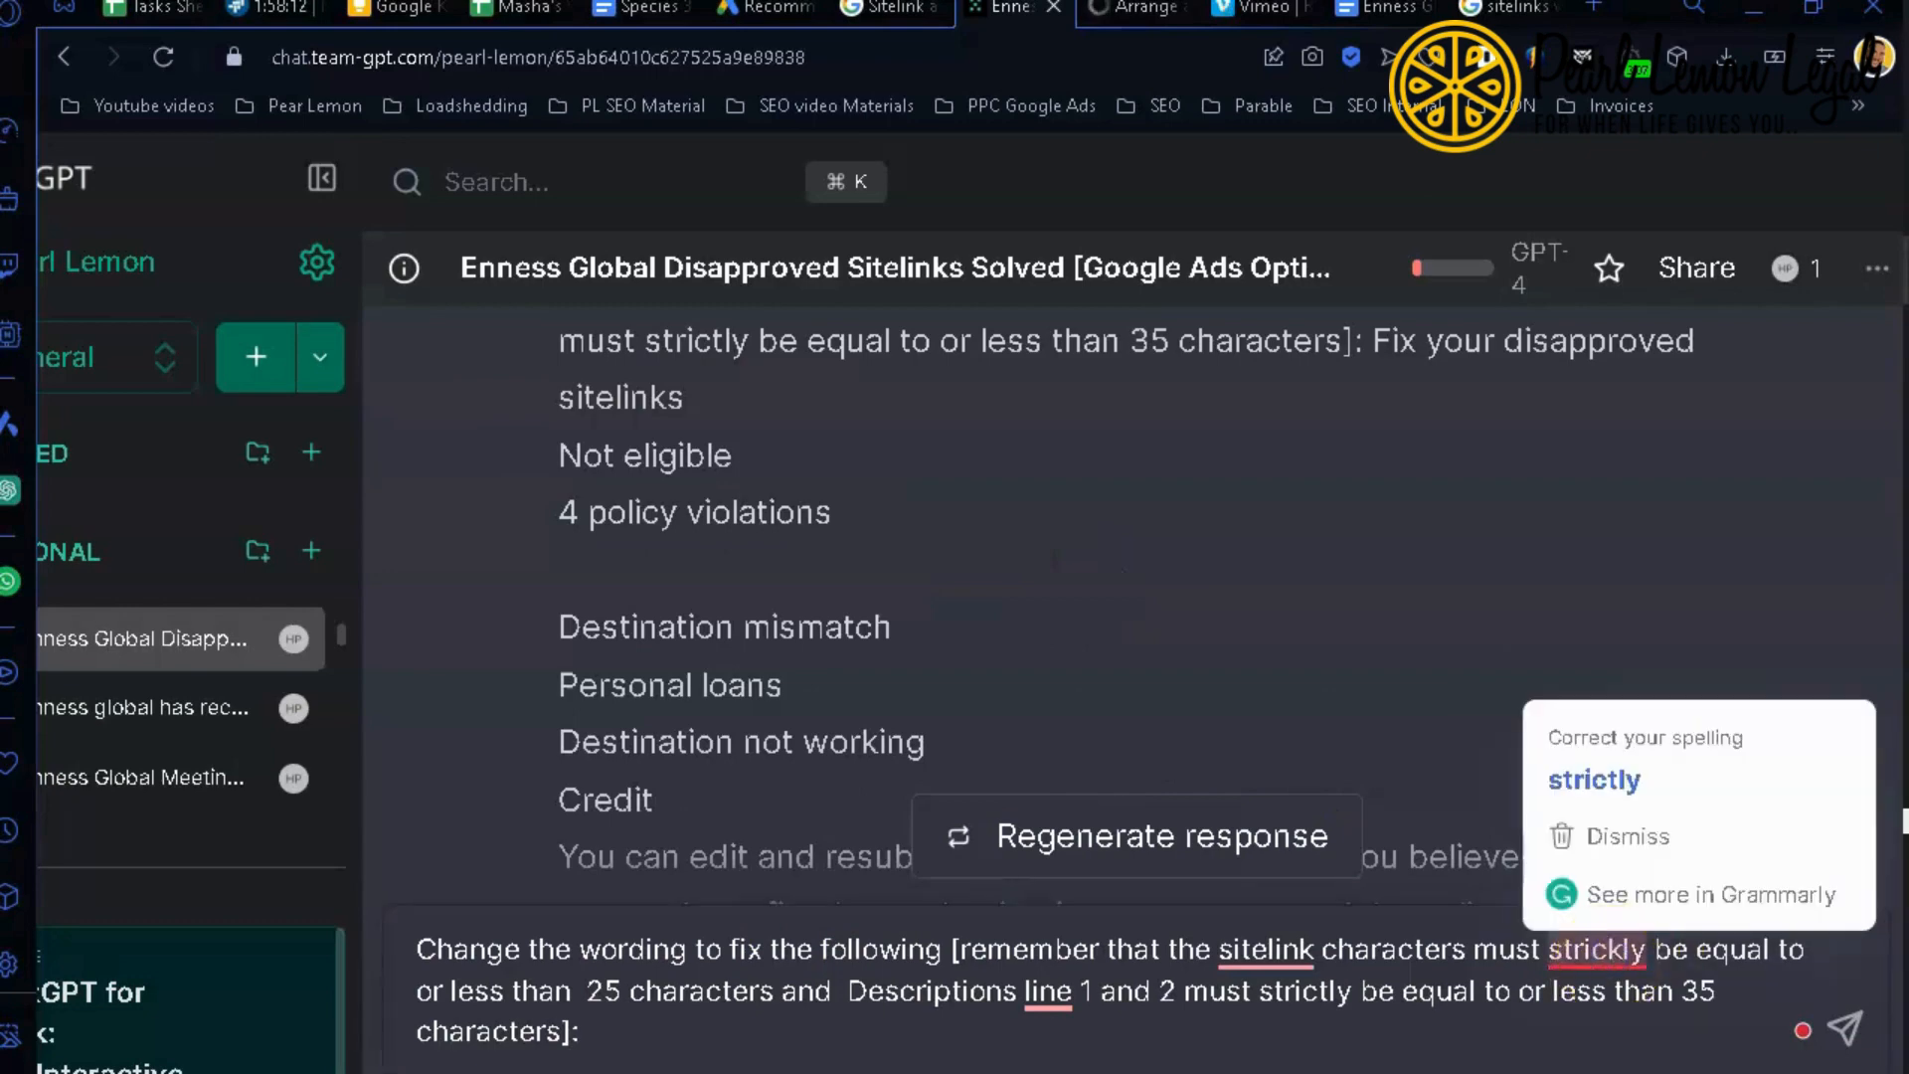
pyautogui.click(1608, 779)
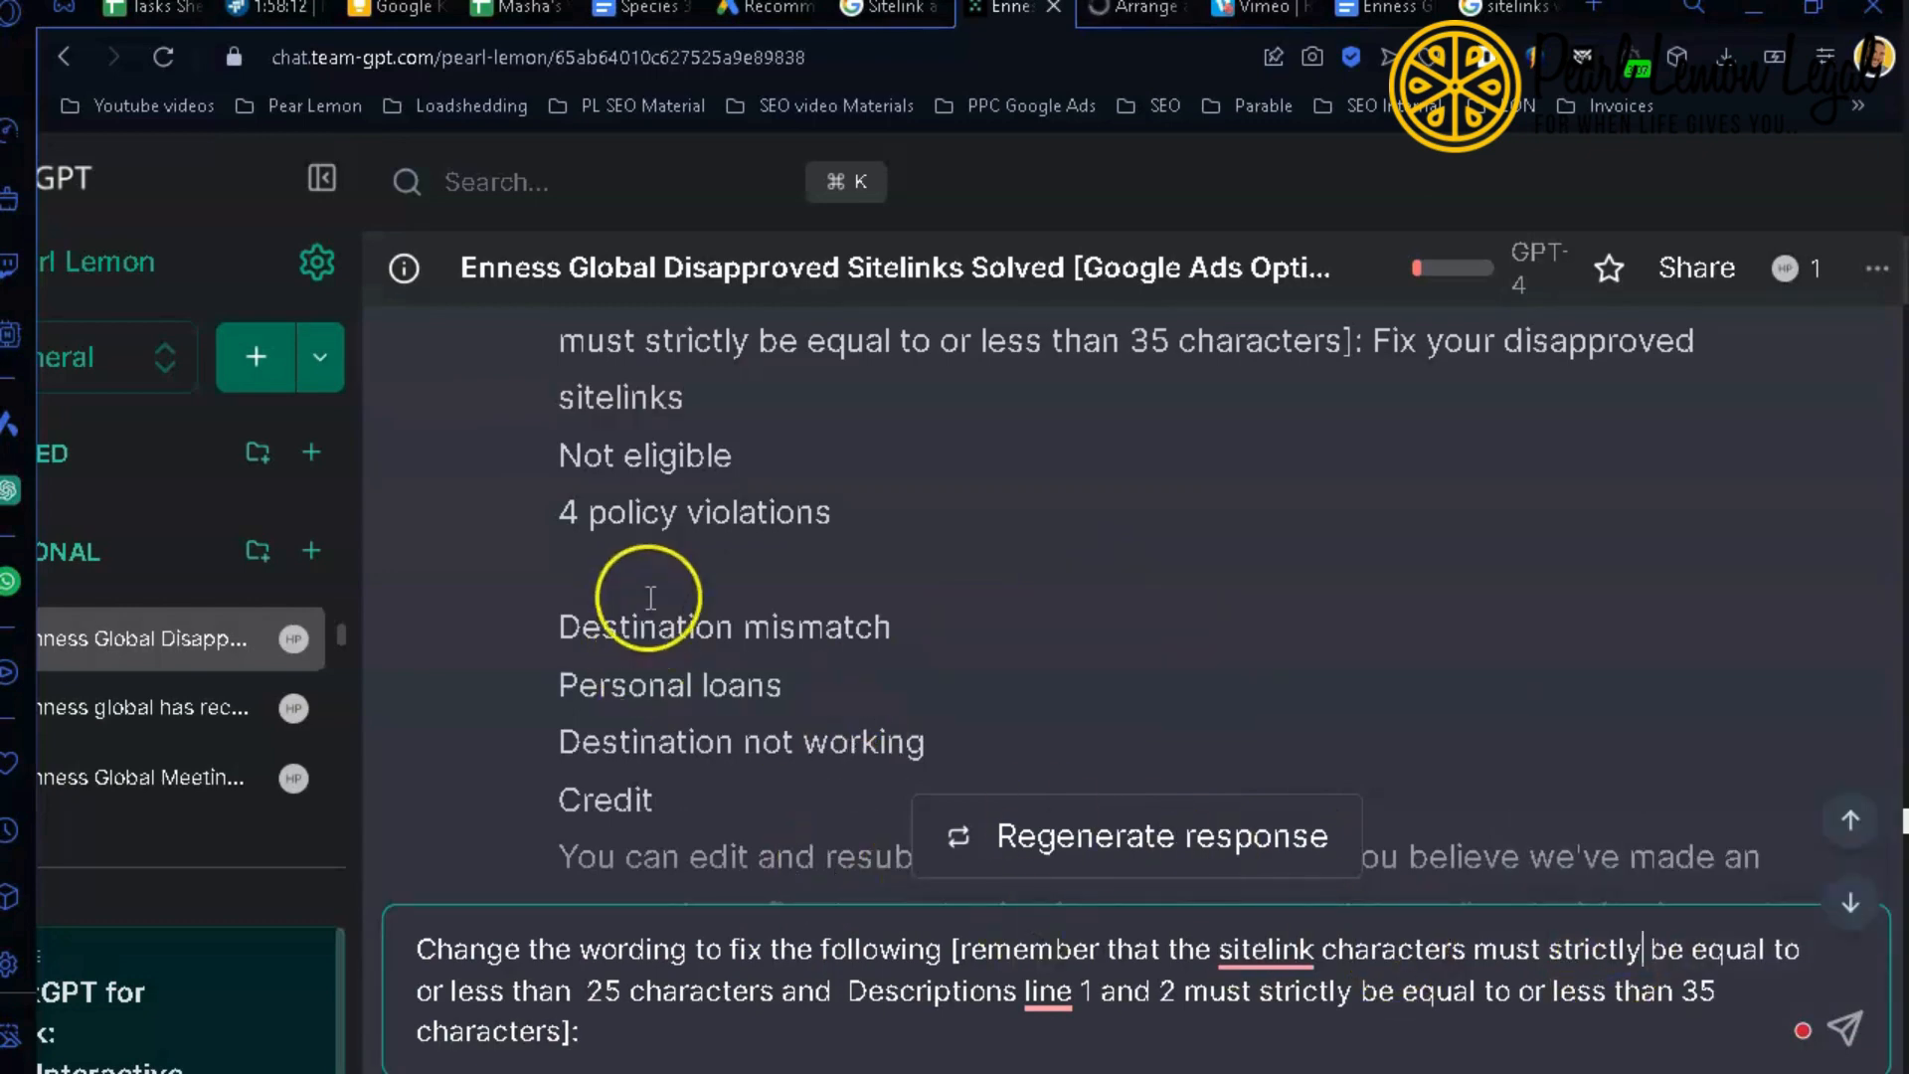
# Step: Examine the earlier chat exchange on the commercial bridging loans sitelink, including the prompt, the revised wording and the question about "scan"
pyautogui.scroll(5, 761, 557)
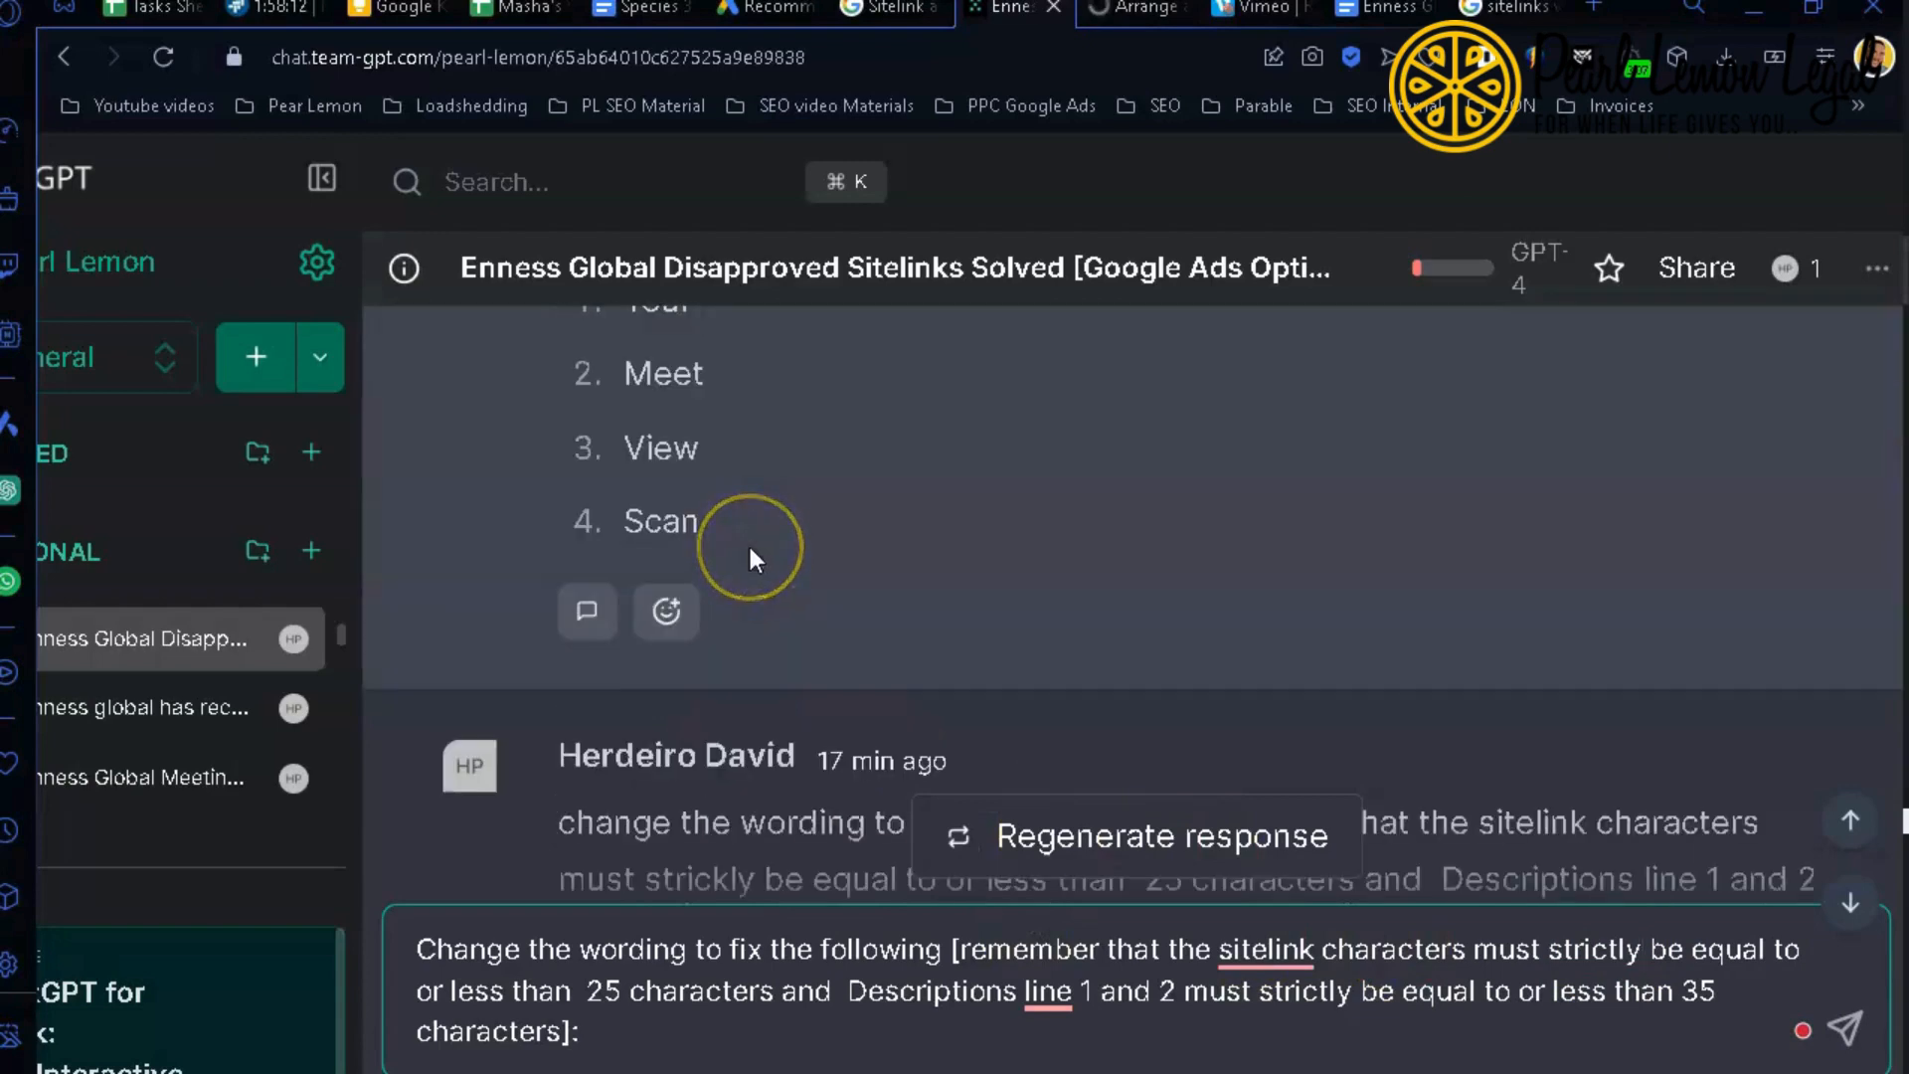
pyautogui.scroll(-7, 748, 541)
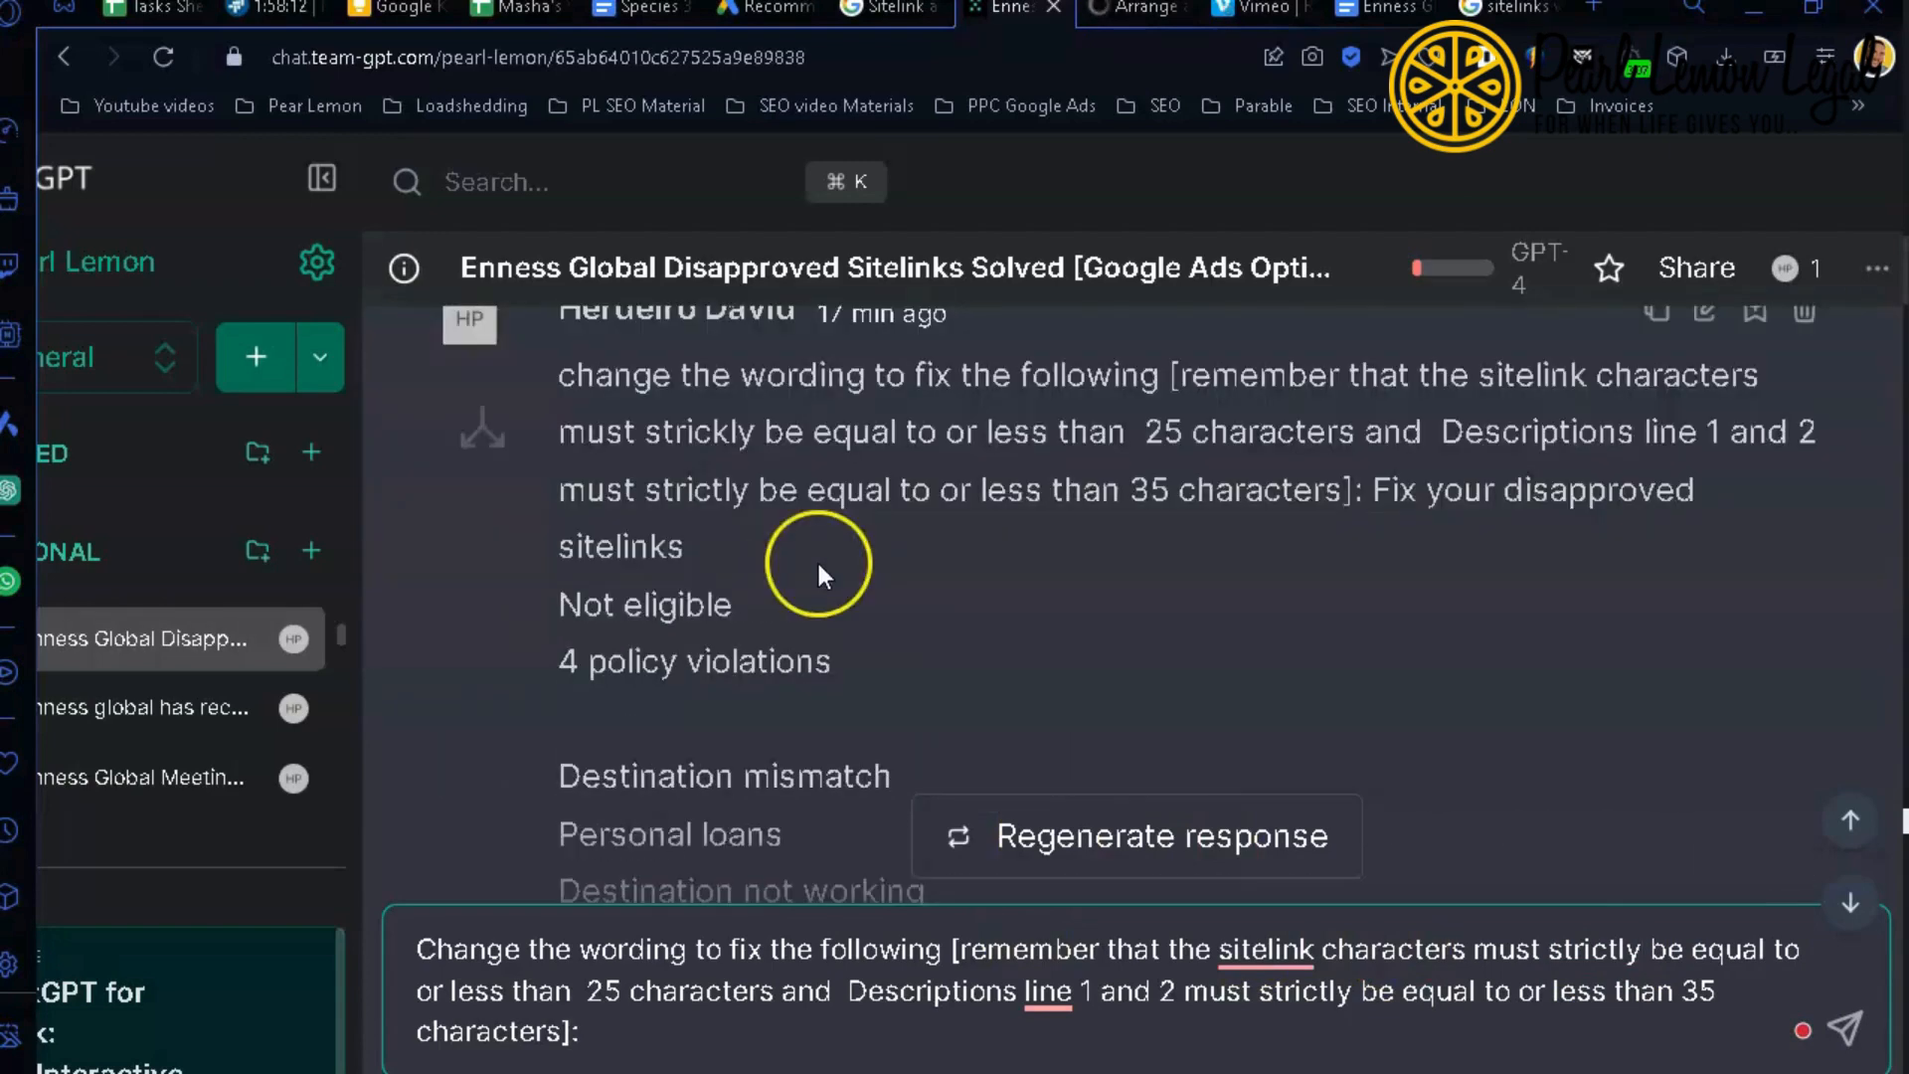
pyautogui.scroll(-2, 820, 569)
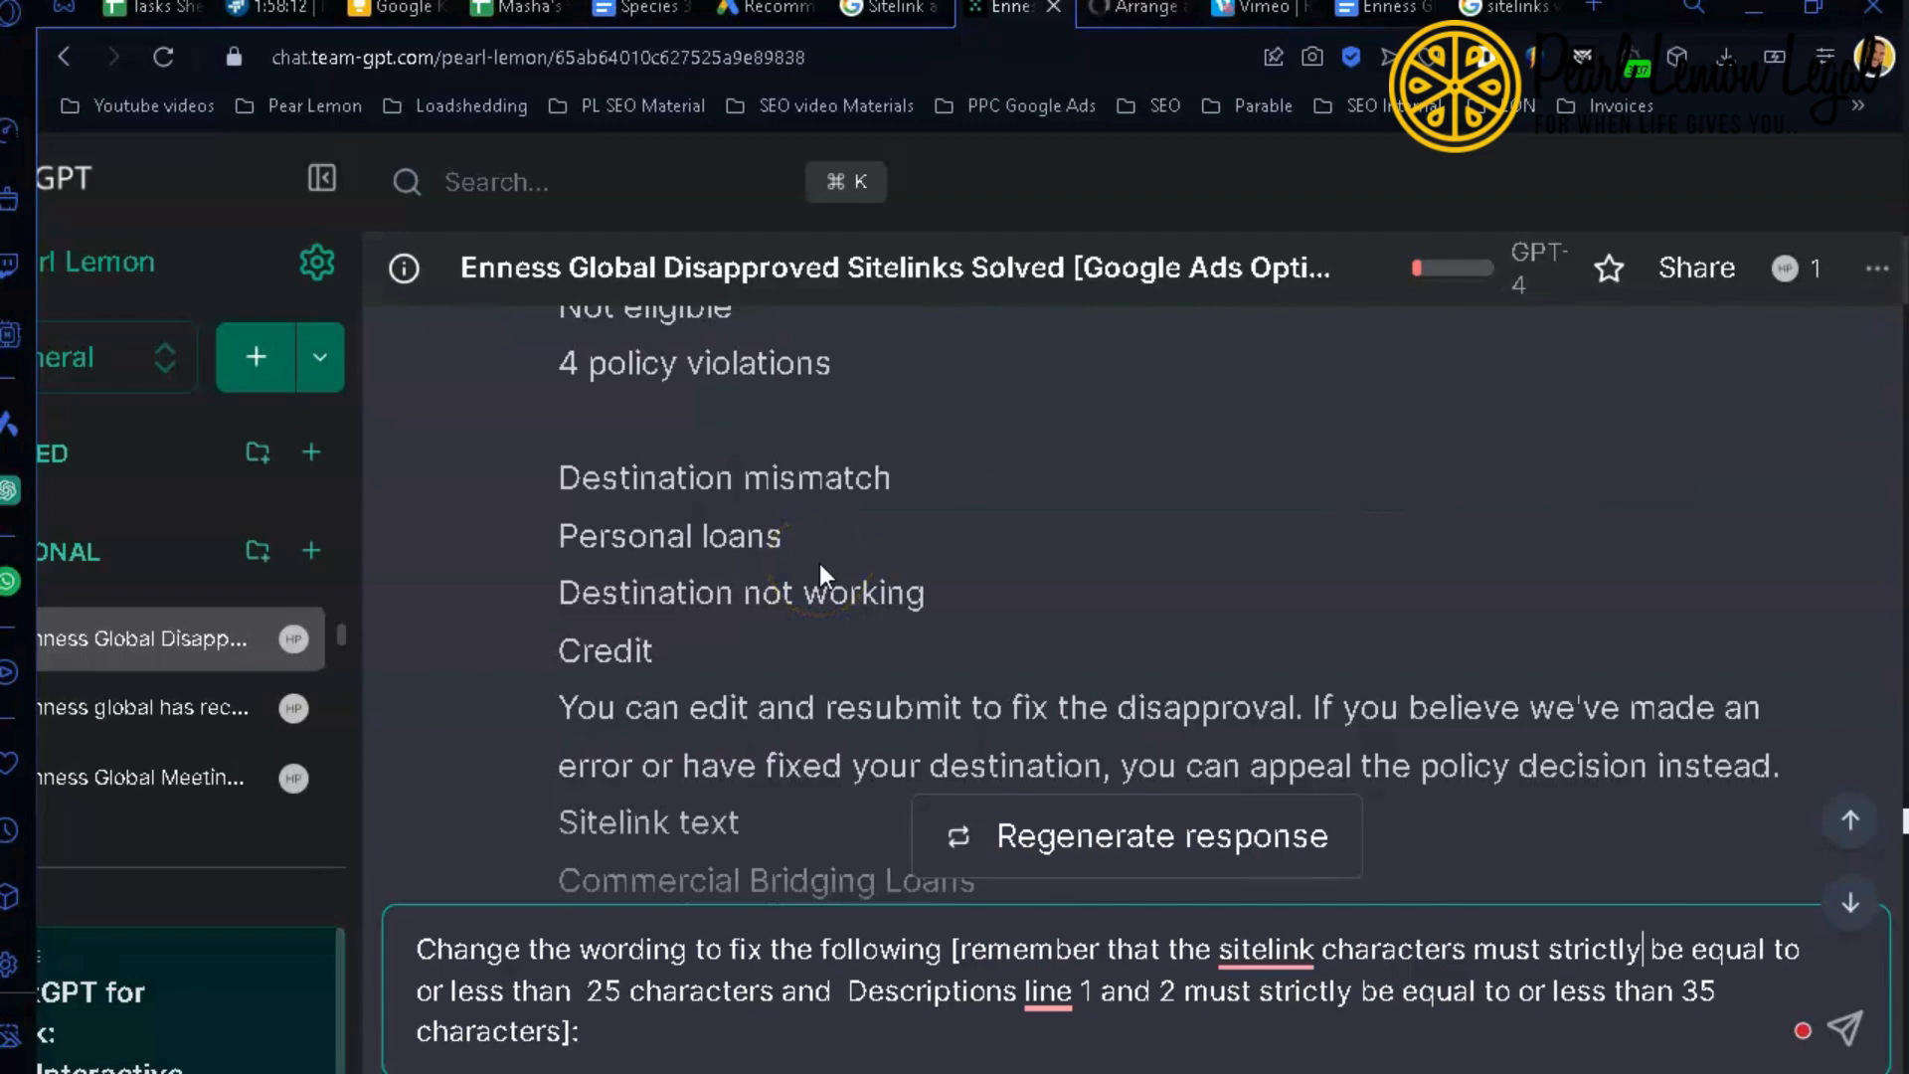
pyautogui.scroll(-12, 819, 563)
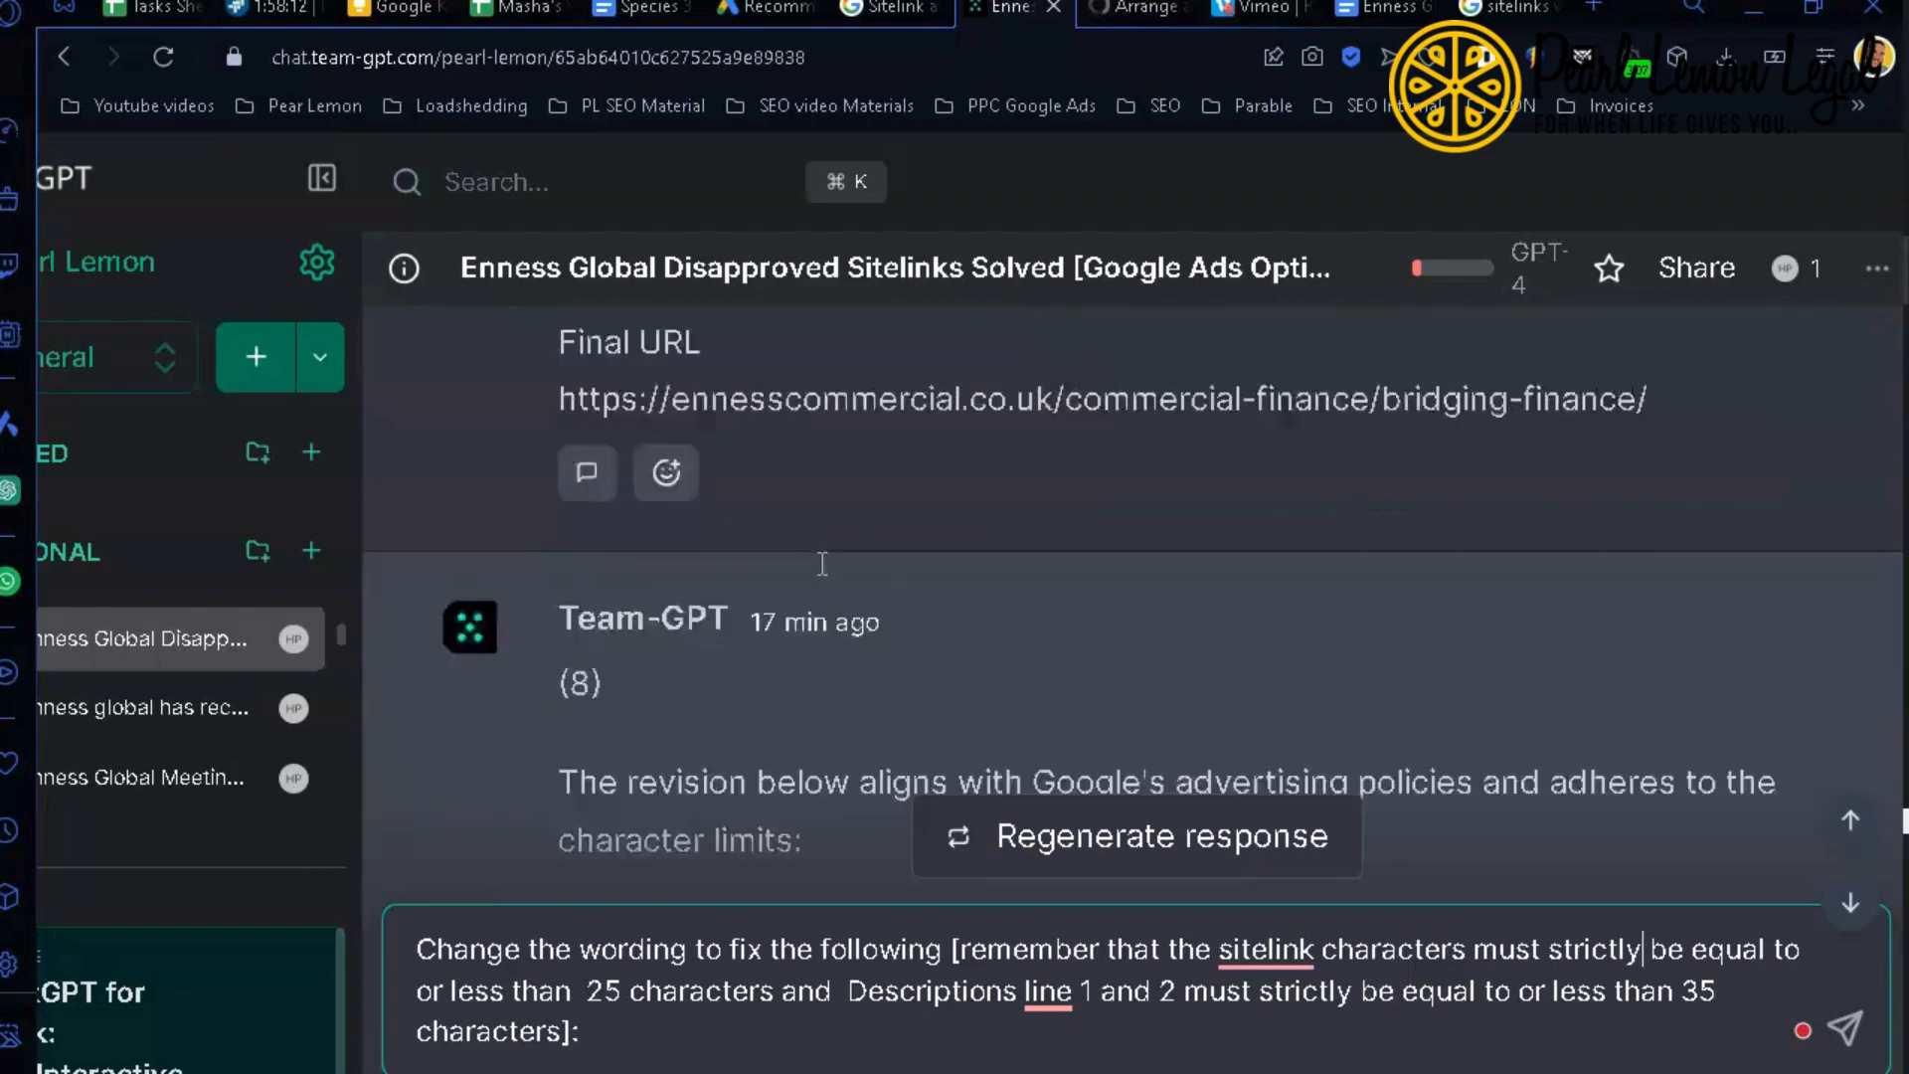
pyautogui.scroll(-3, 822, 564)
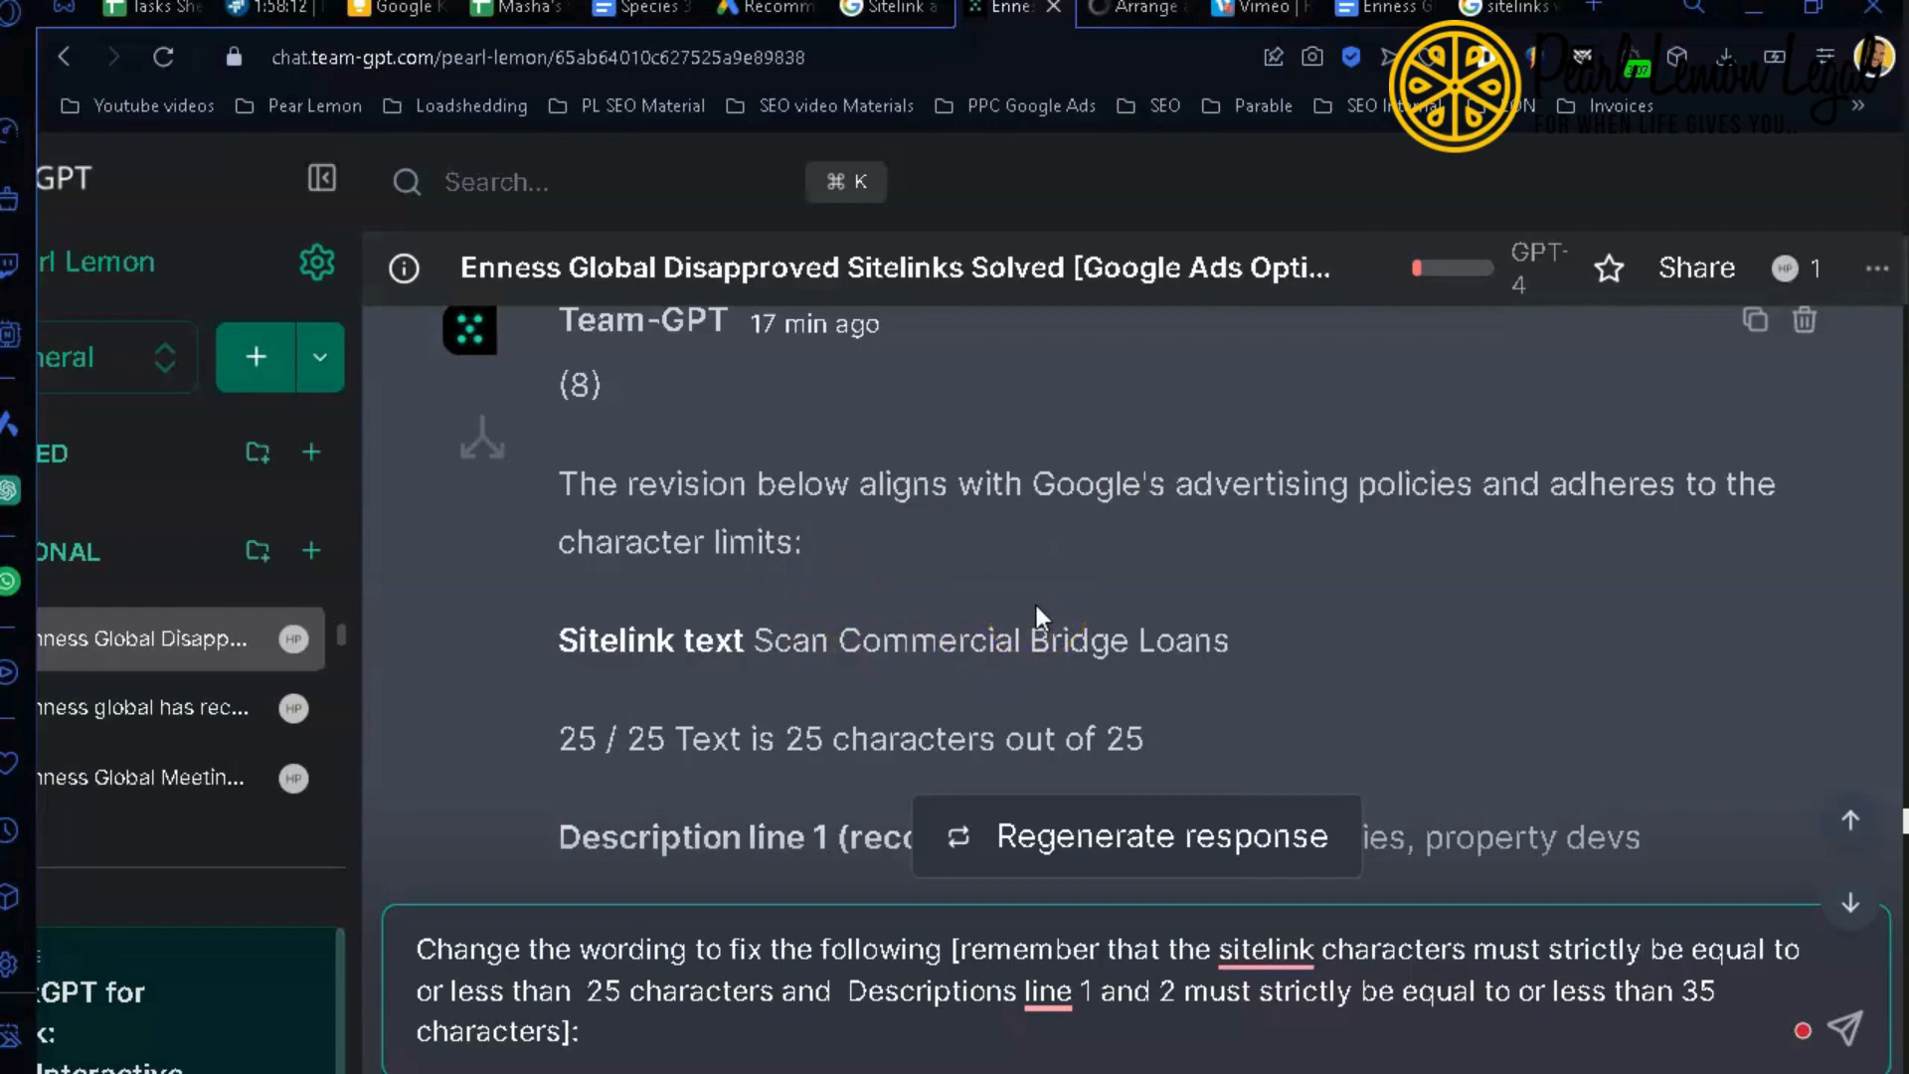
pyautogui.scroll(-5, 1036, 604)
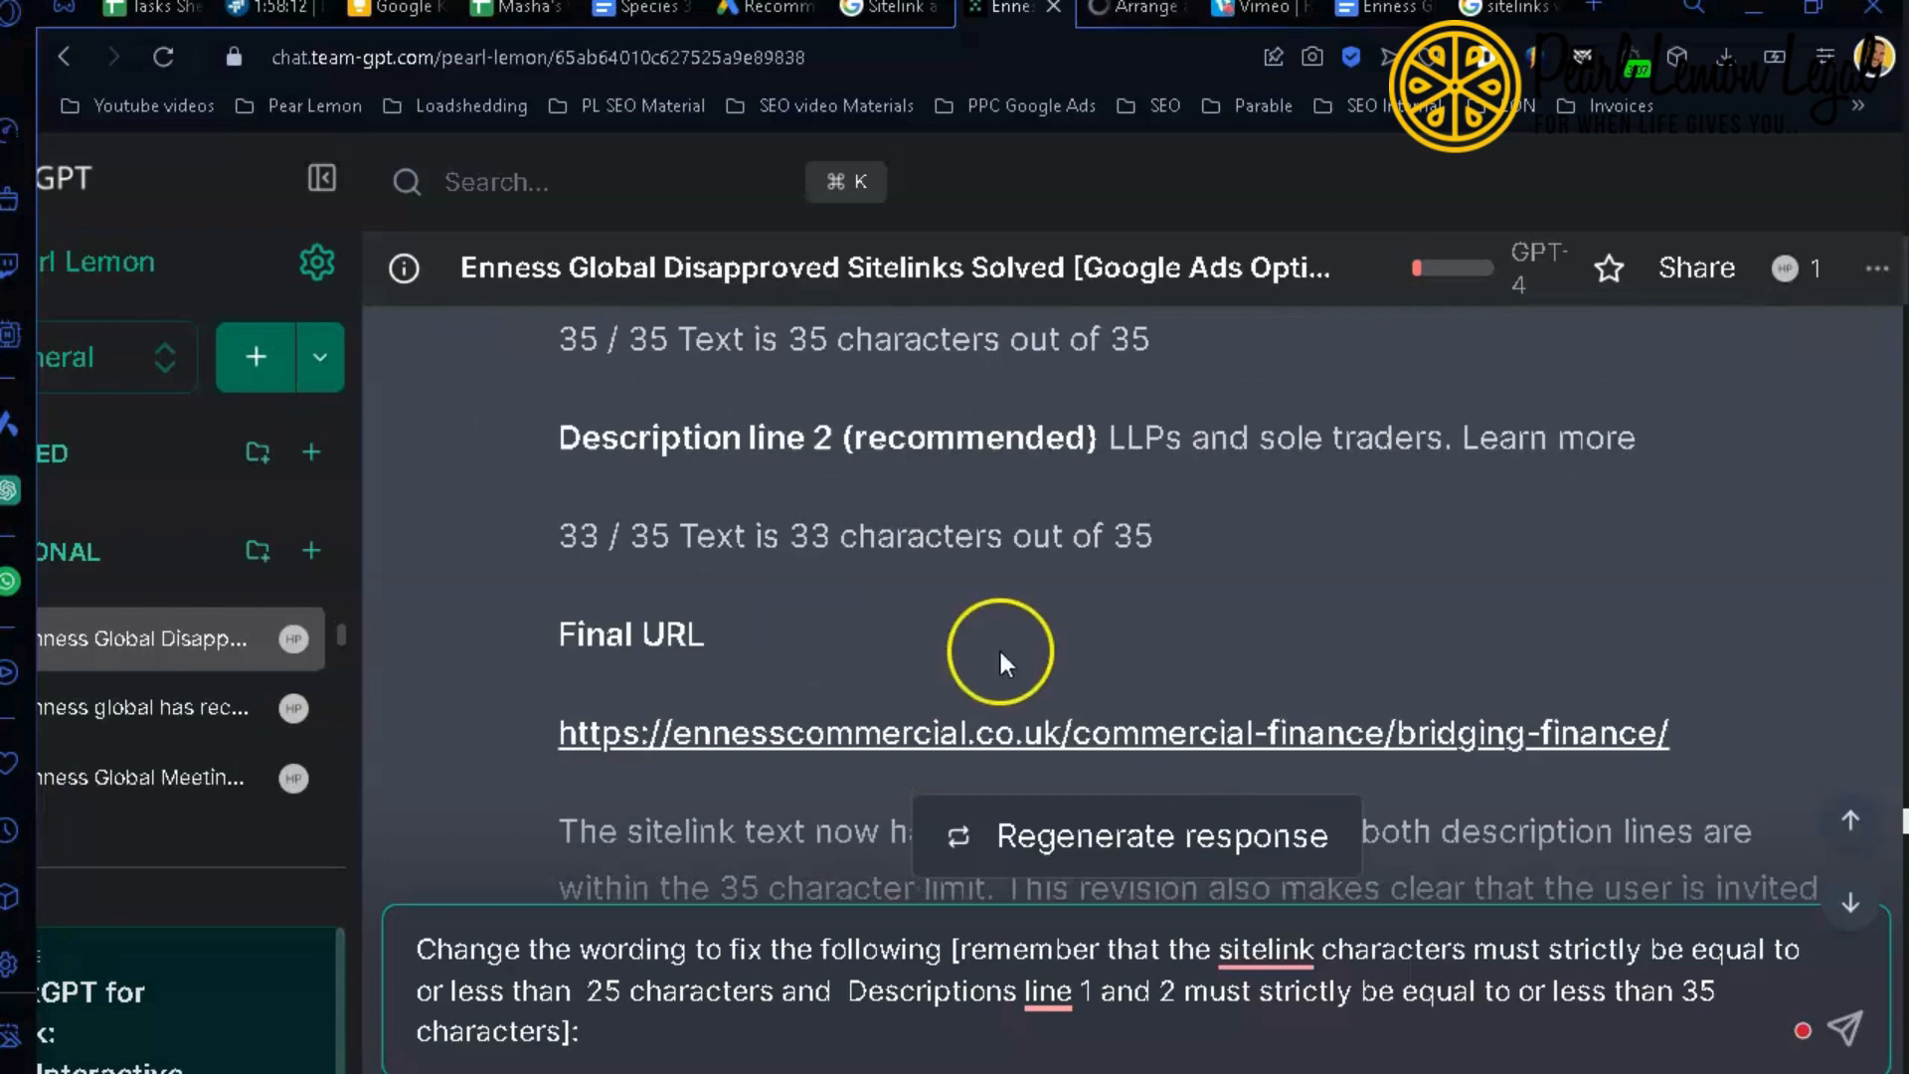
pyautogui.scroll(-3, 999, 652)
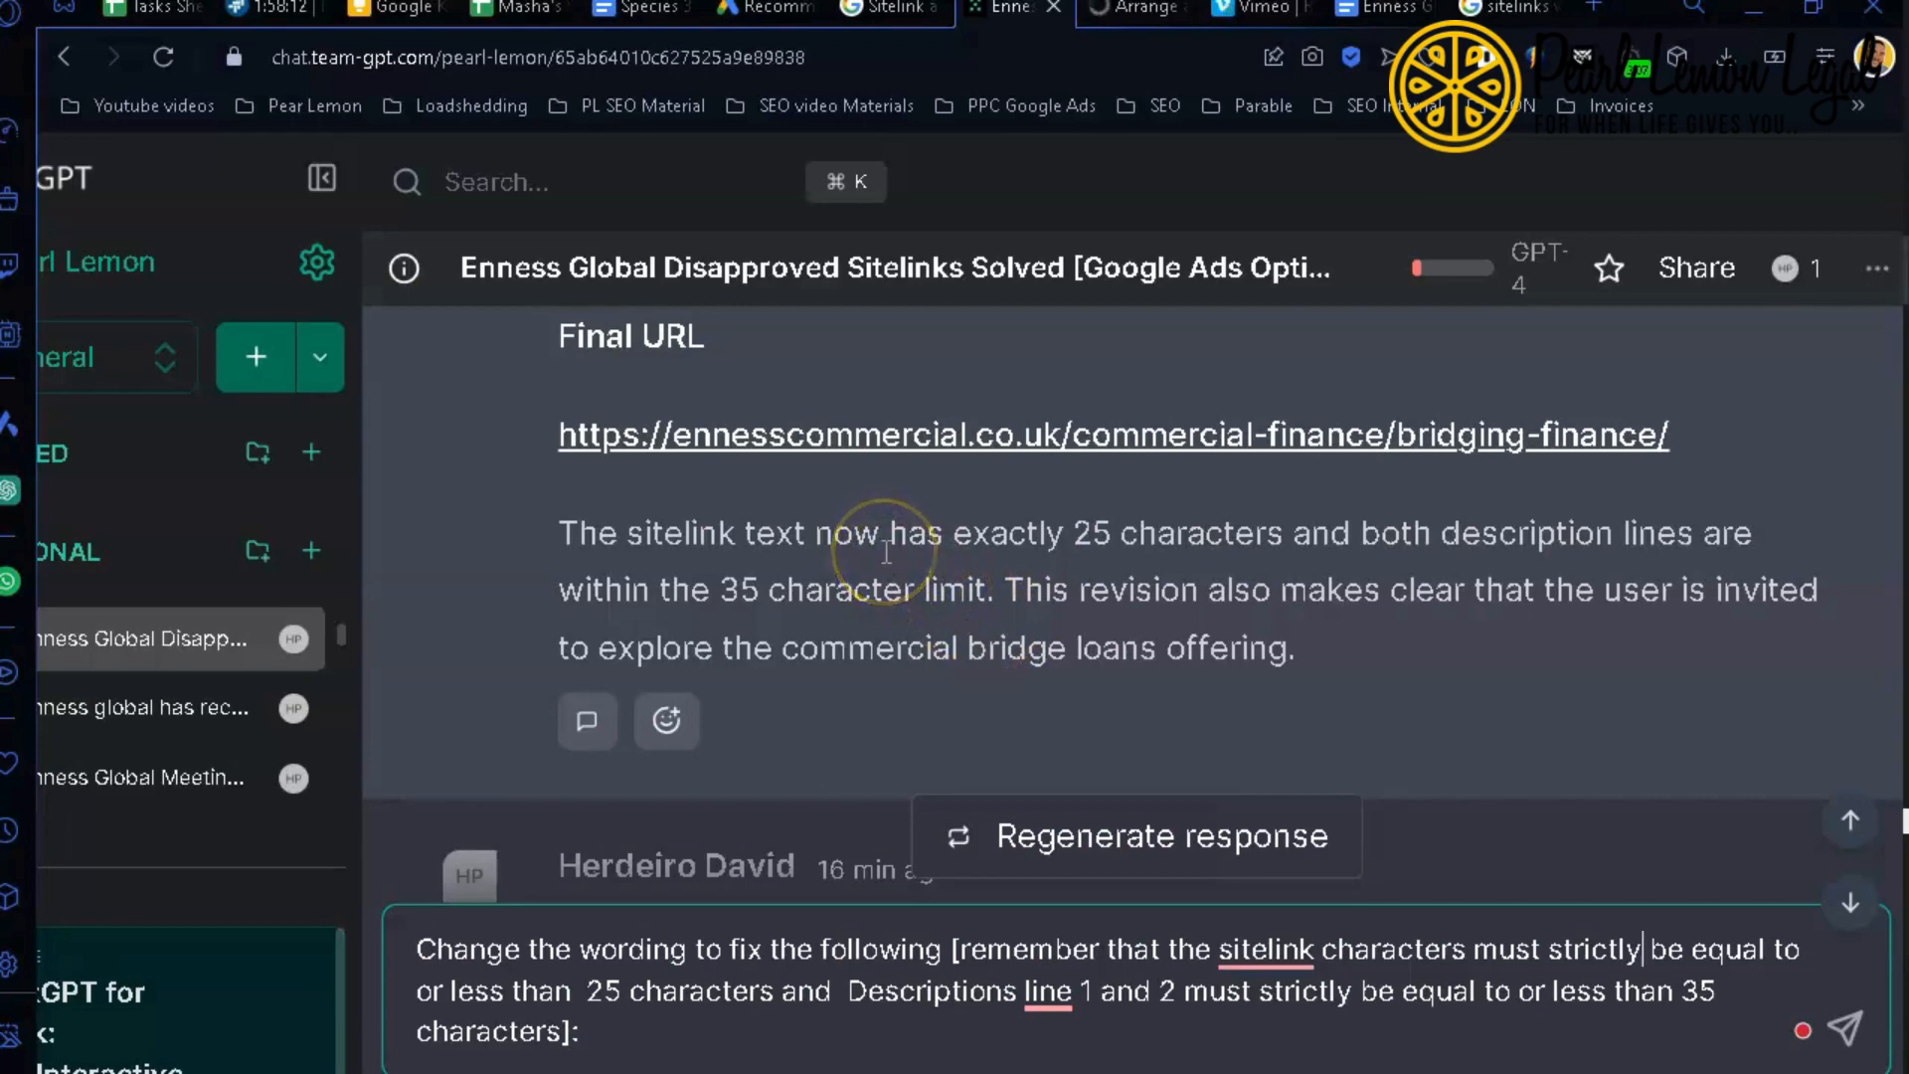
pyautogui.scroll(-2, 860, 537)
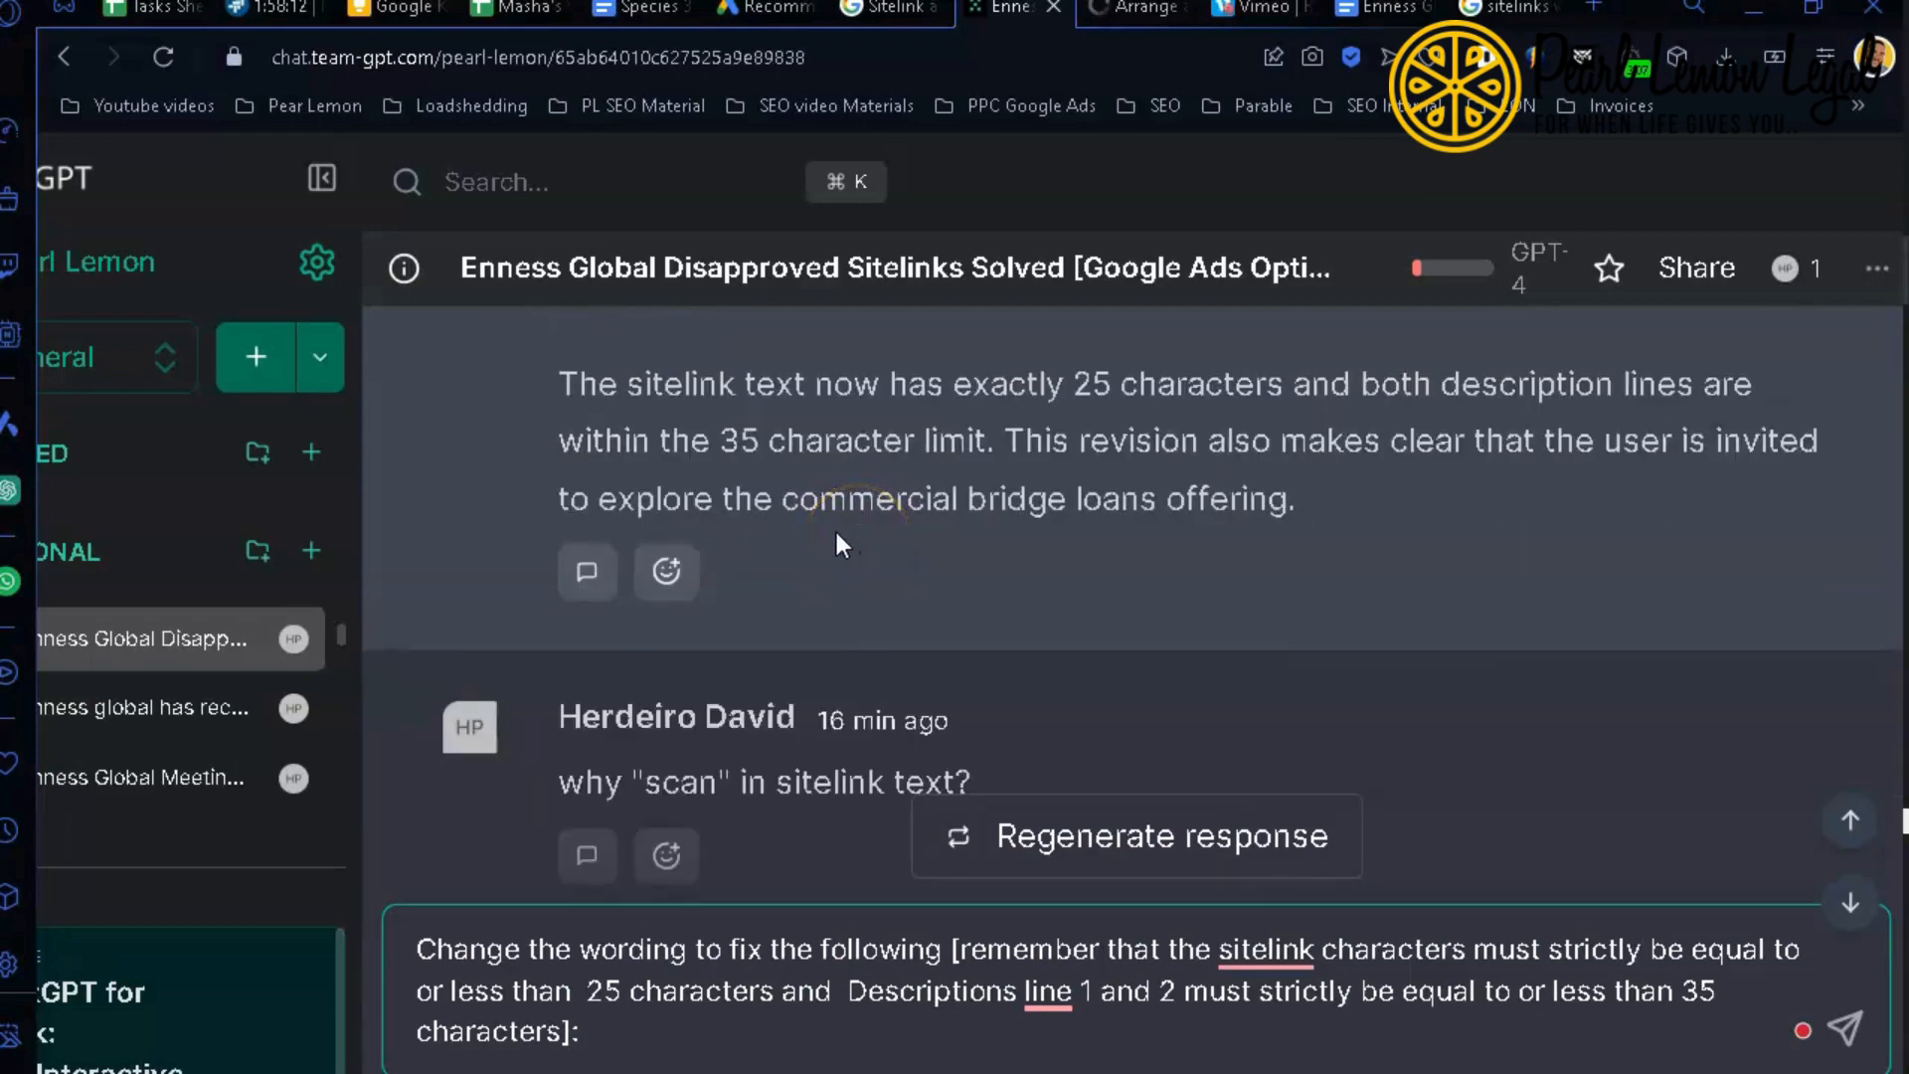
pyautogui.scroll(-2, 833, 529)
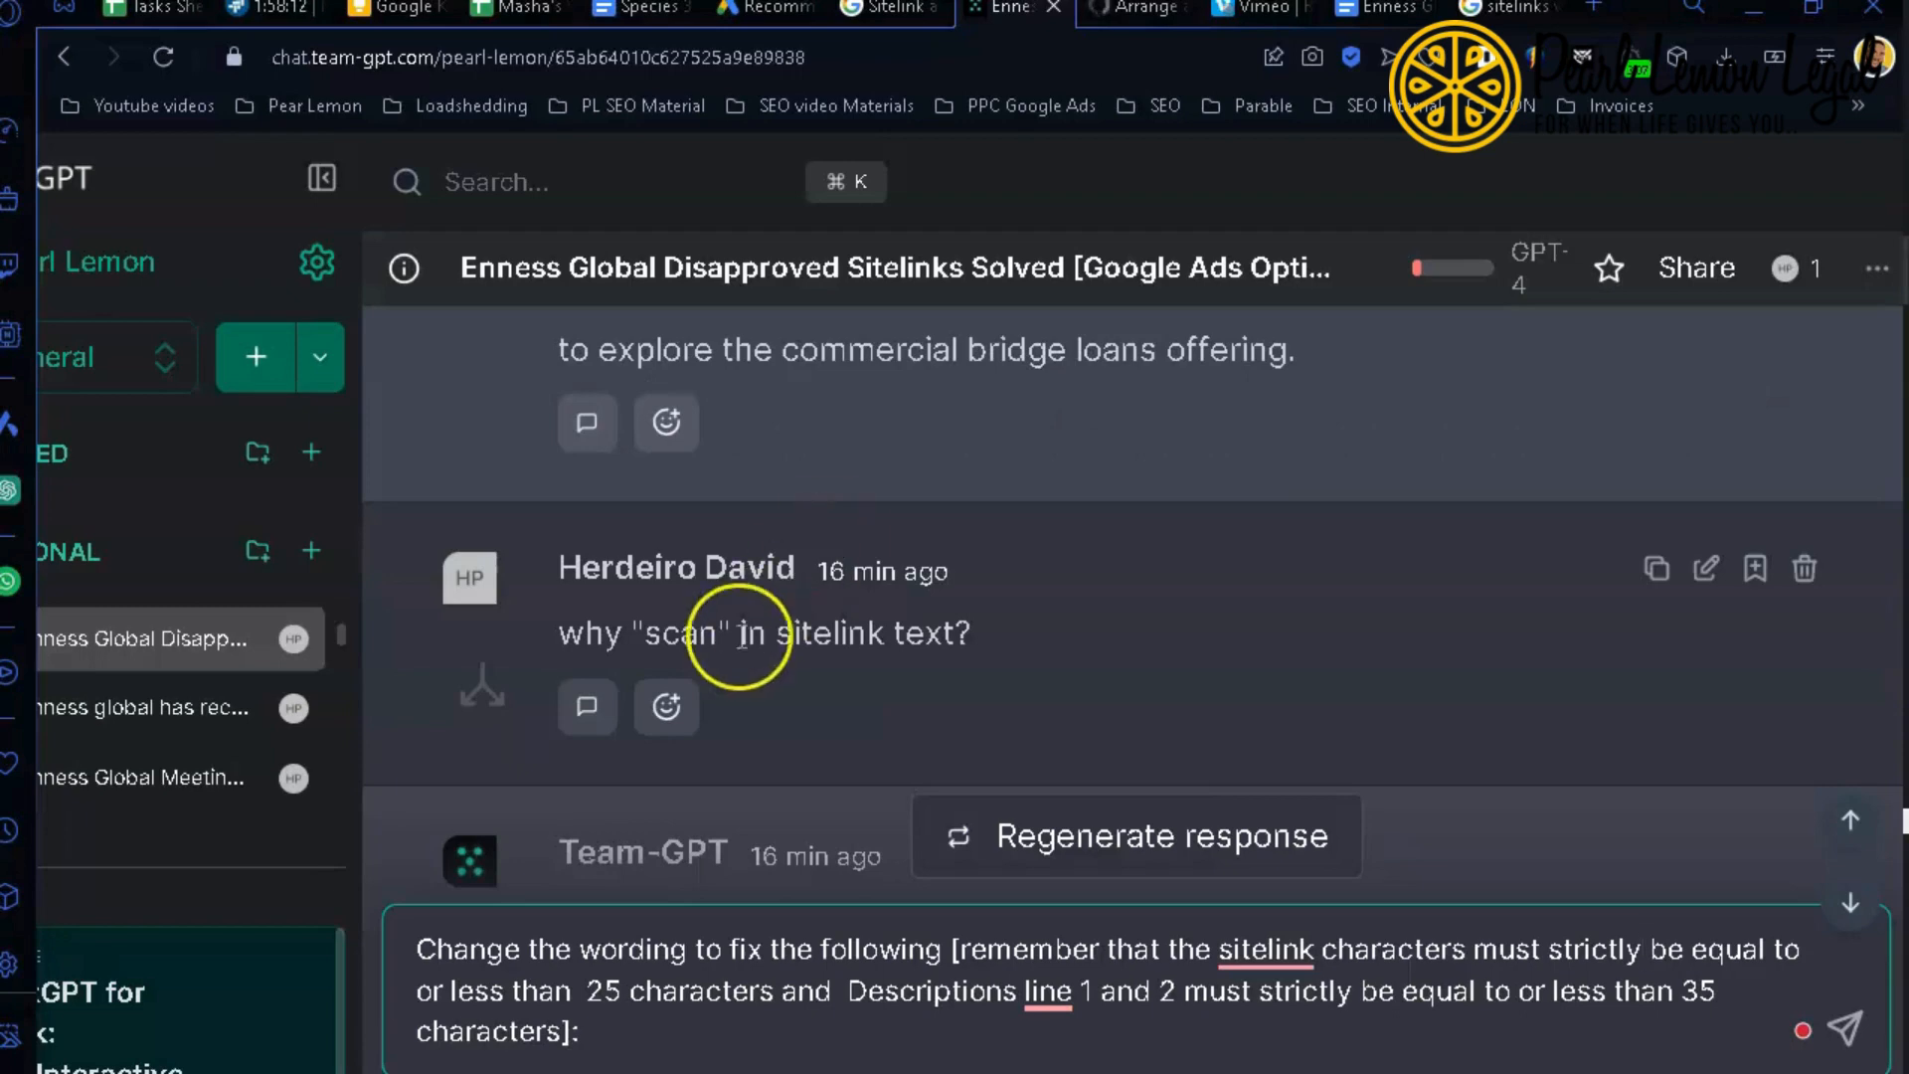
pyautogui.scroll(-4, 786, 654)
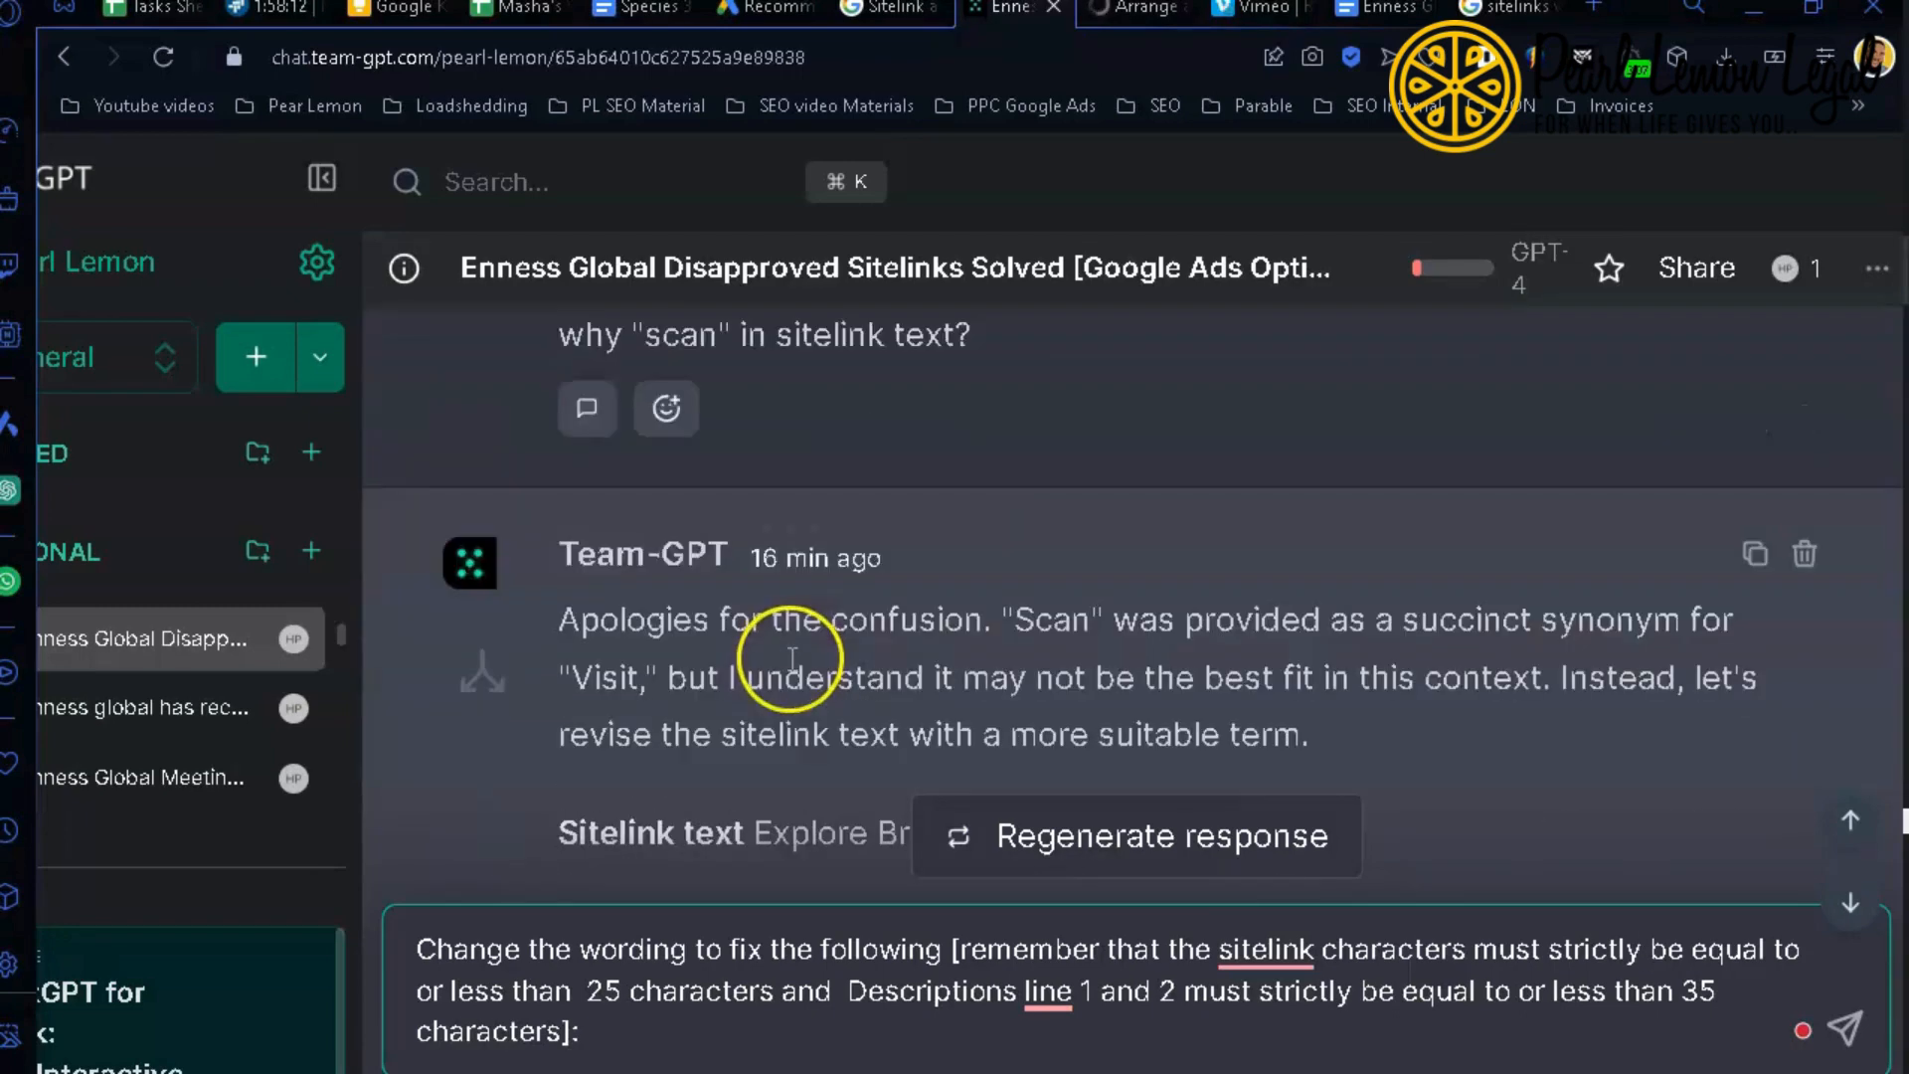
pyautogui.scroll(-2, 792, 652)
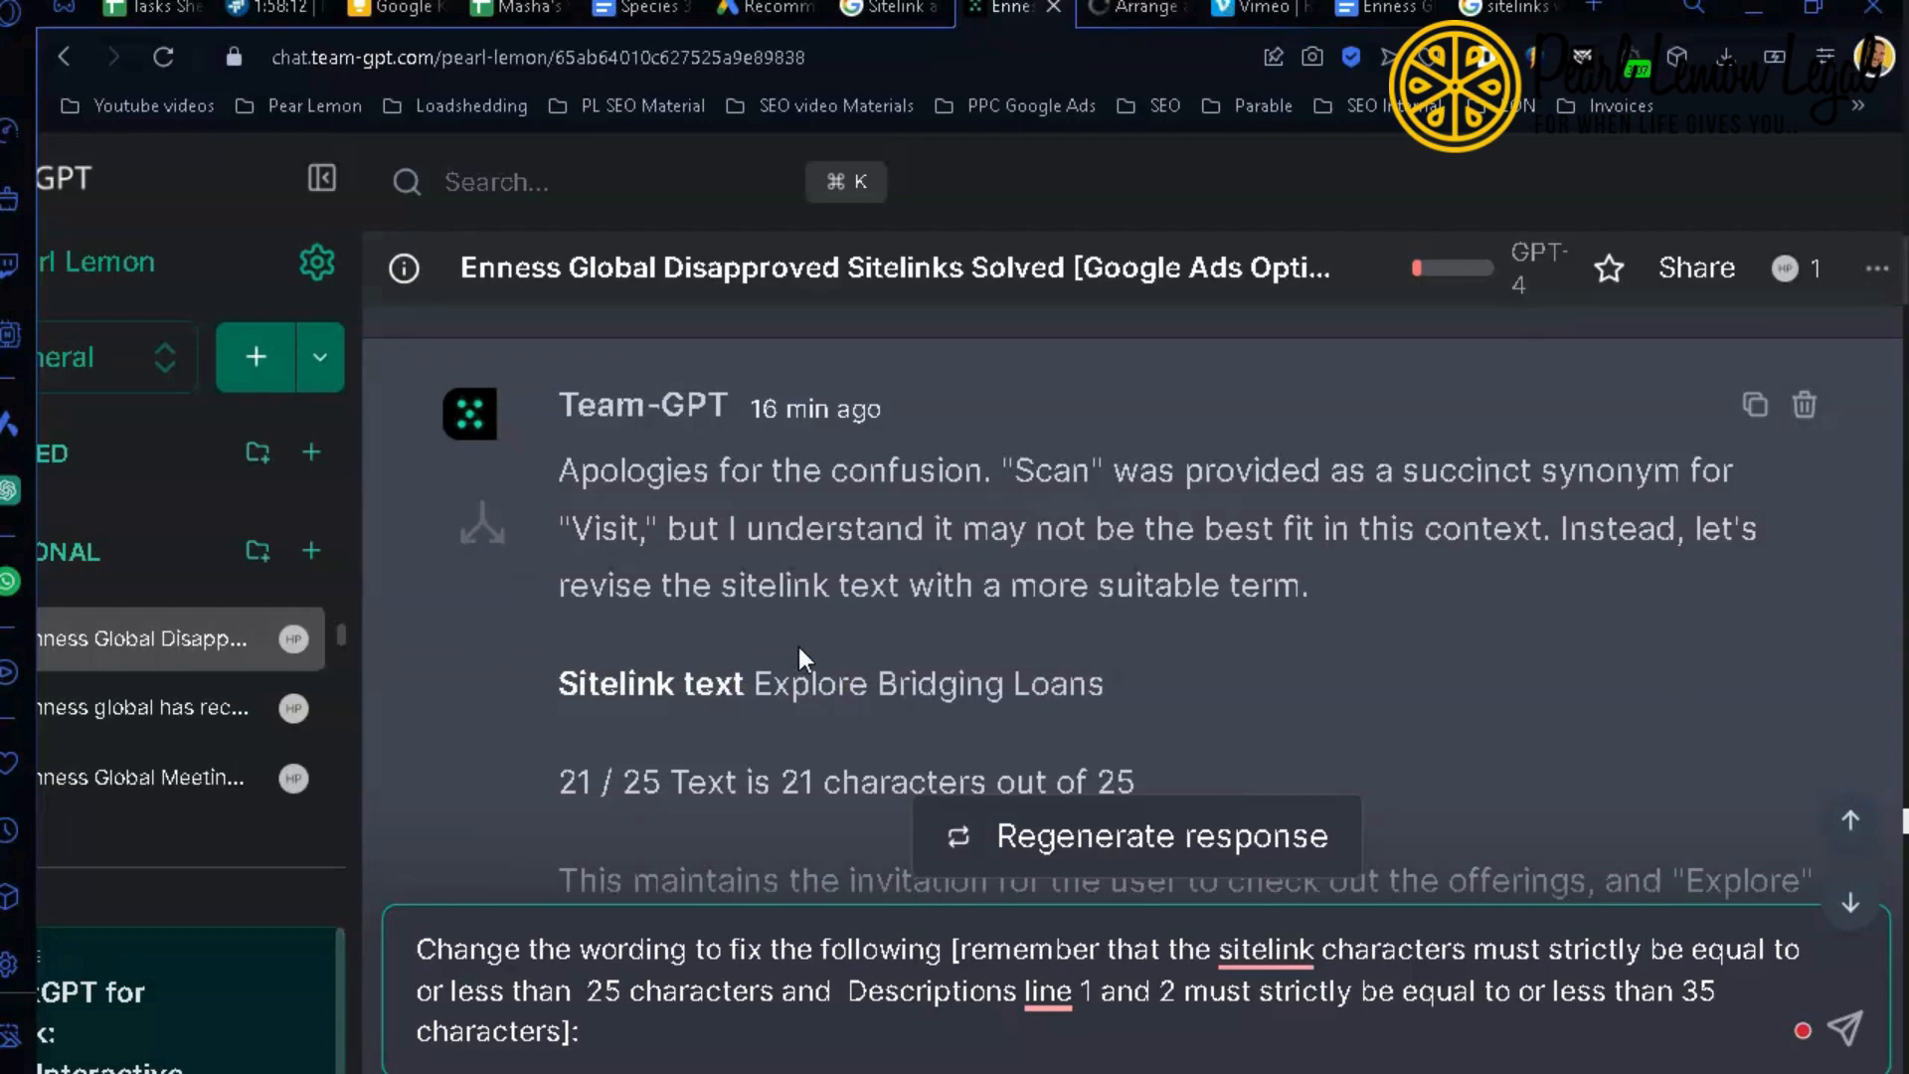
pyautogui.click(931, 565)
pyautogui.scroll(-1, 925, 566)
pyautogui.scroll(-1, 915, 566)
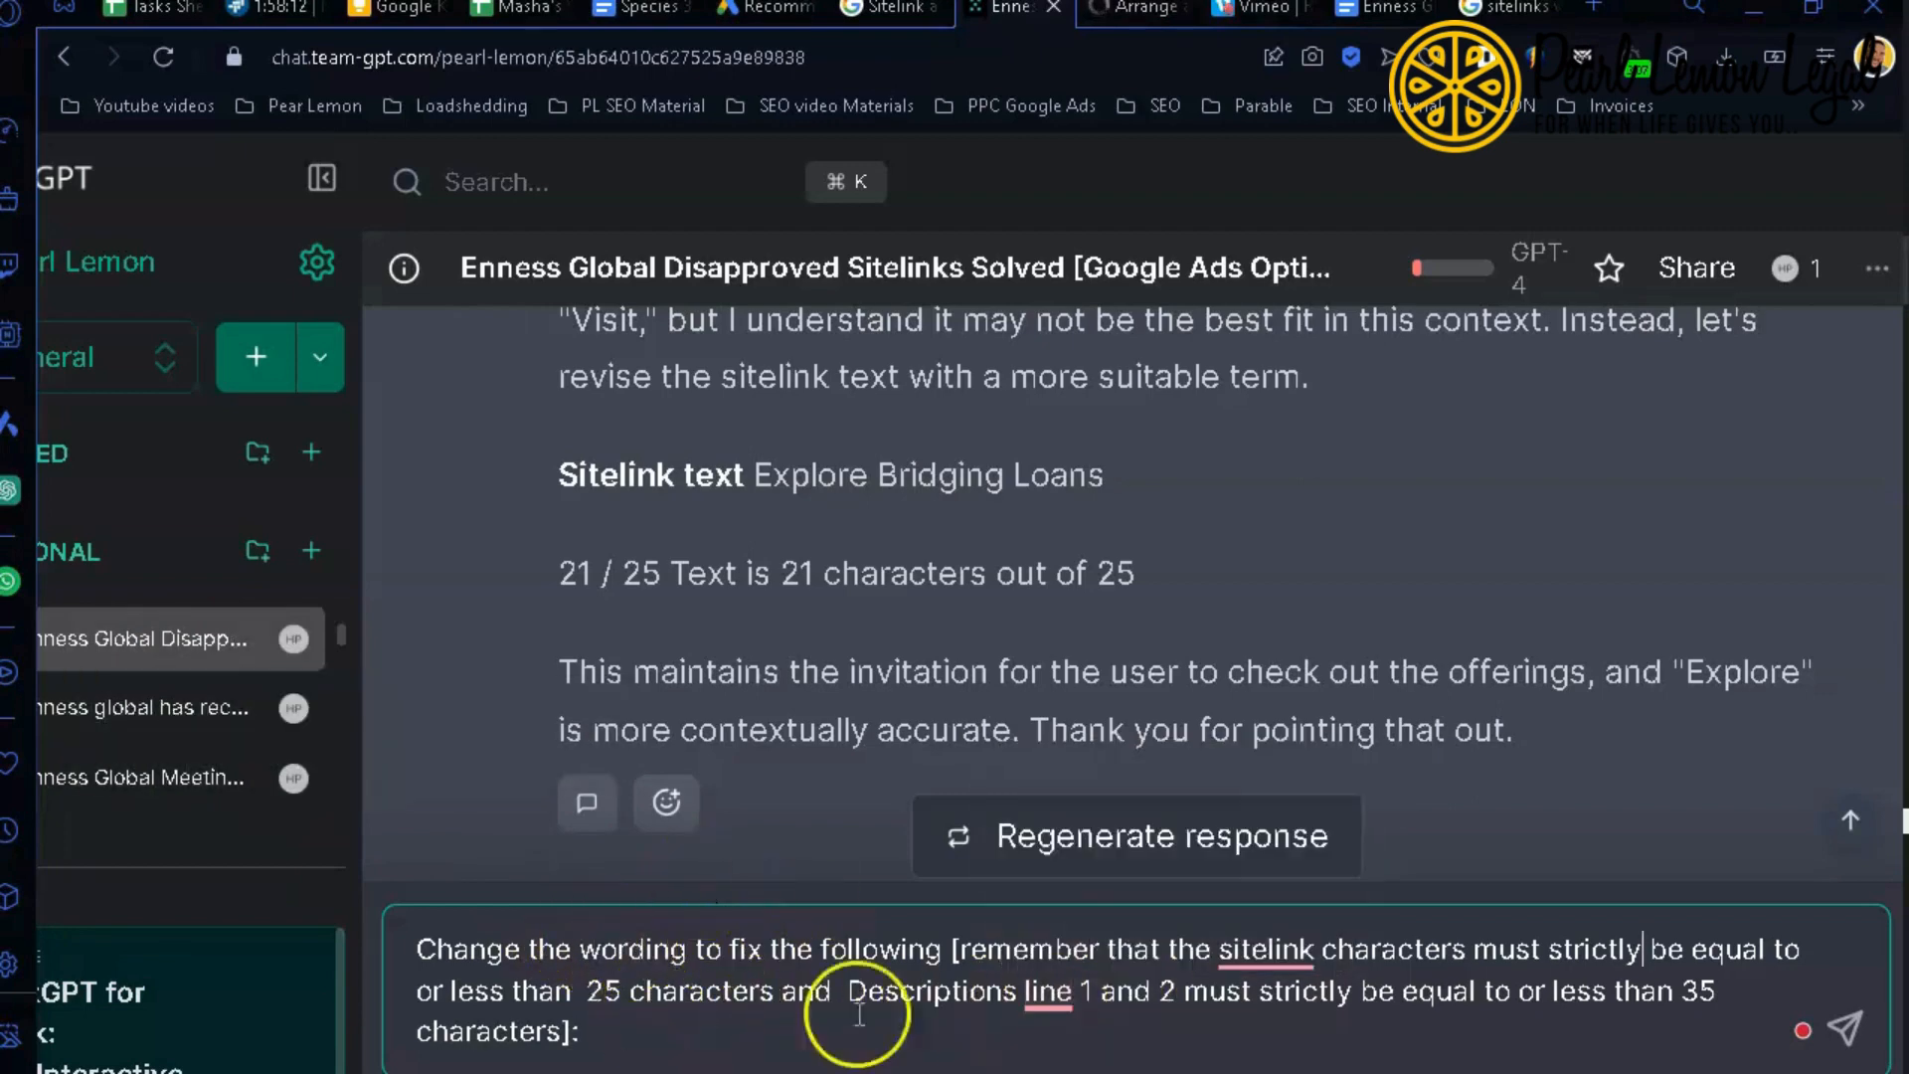
# Step: Correct "line" to "lines" in the drafted prompt and paste the copied Contact Us Today sitelink details after its closing colon
pyautogui.moveTo(1054, 1006)
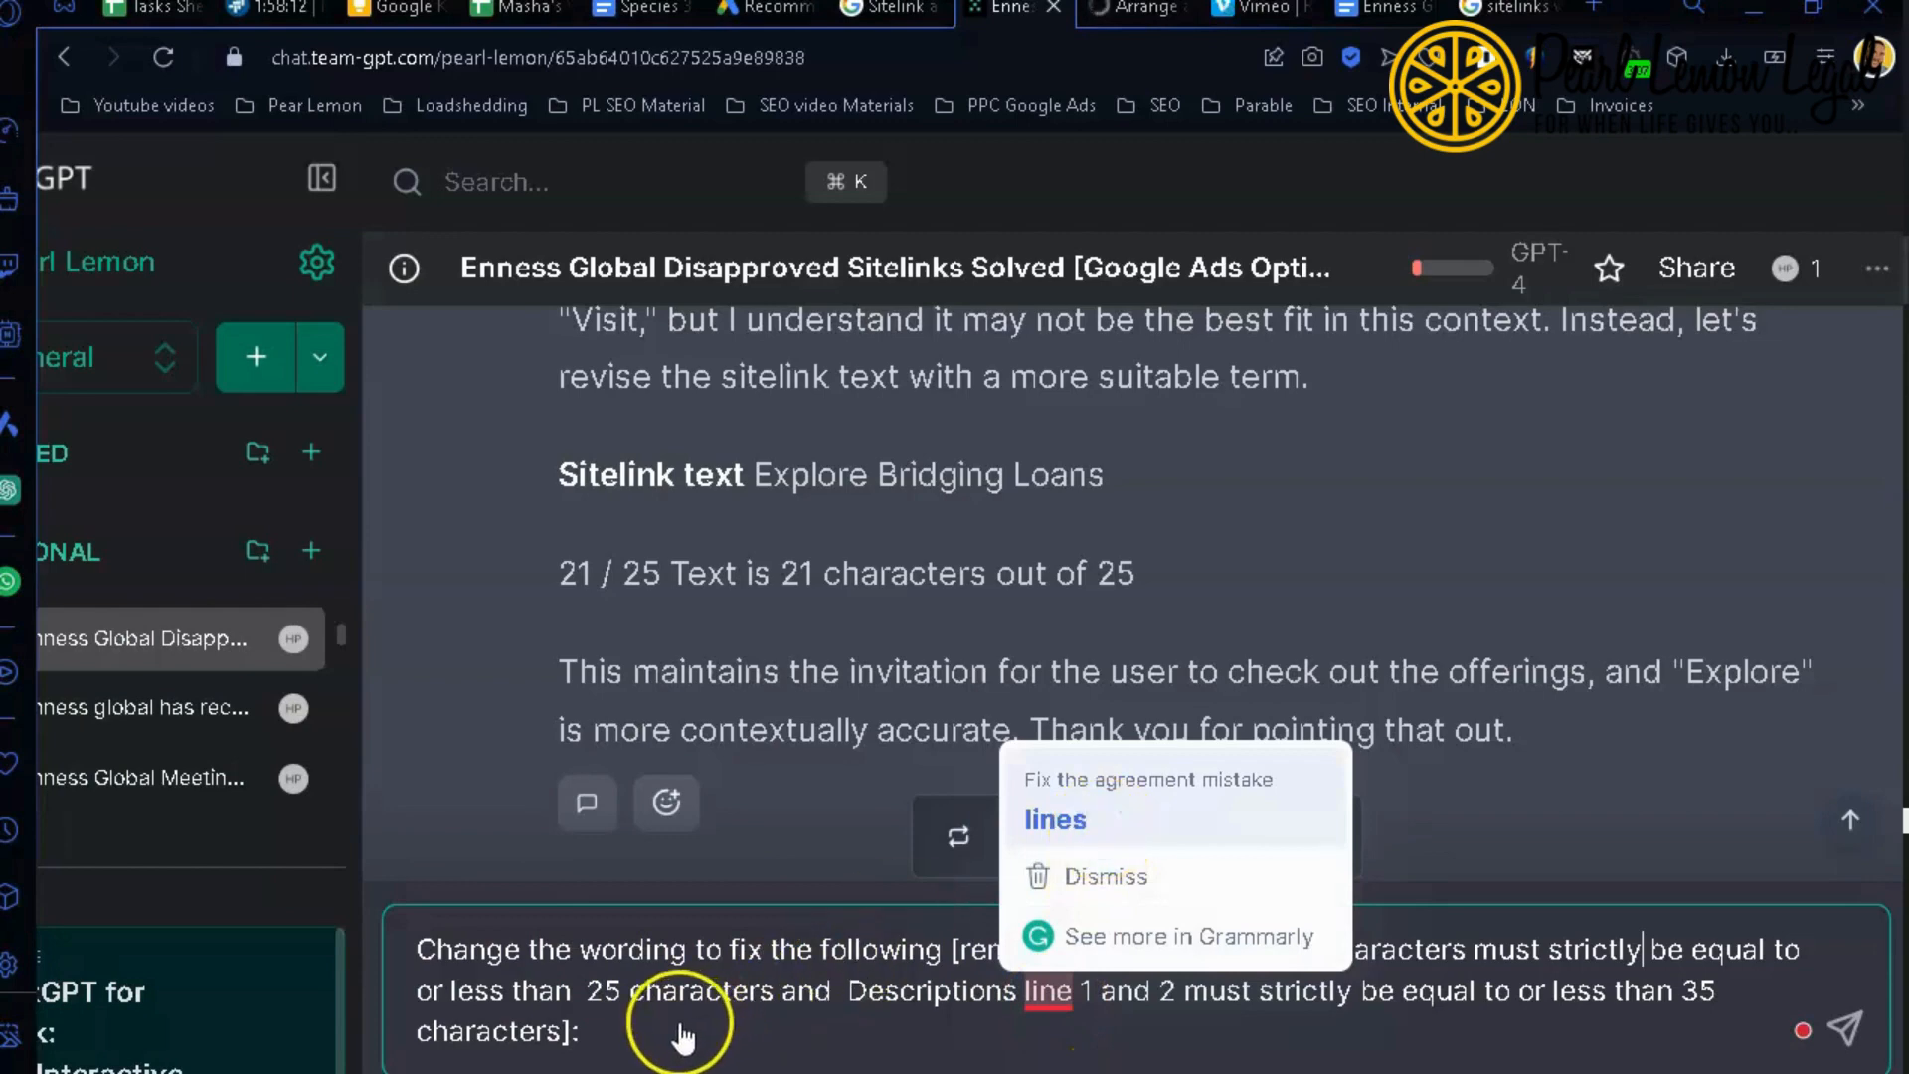
pyautogui.click(1060, 821)
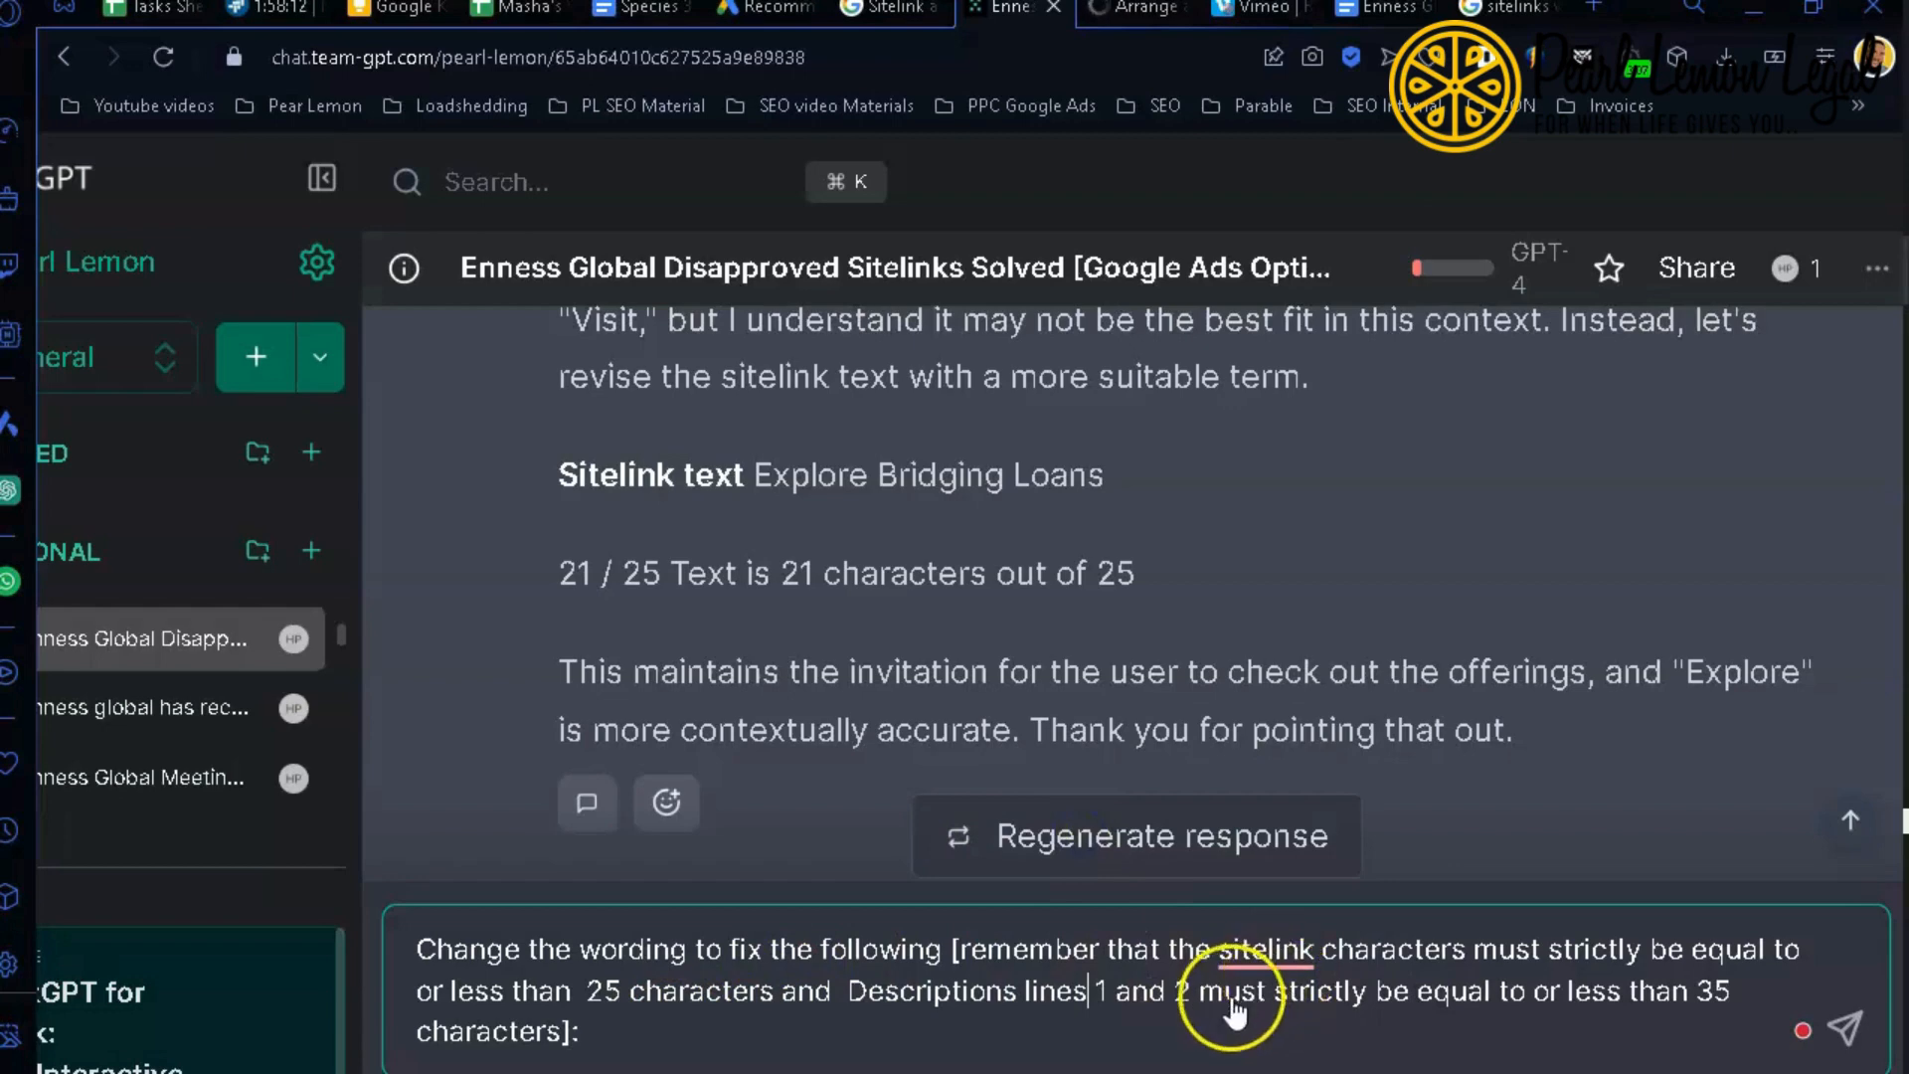
pyautogui.click(604, 1021)
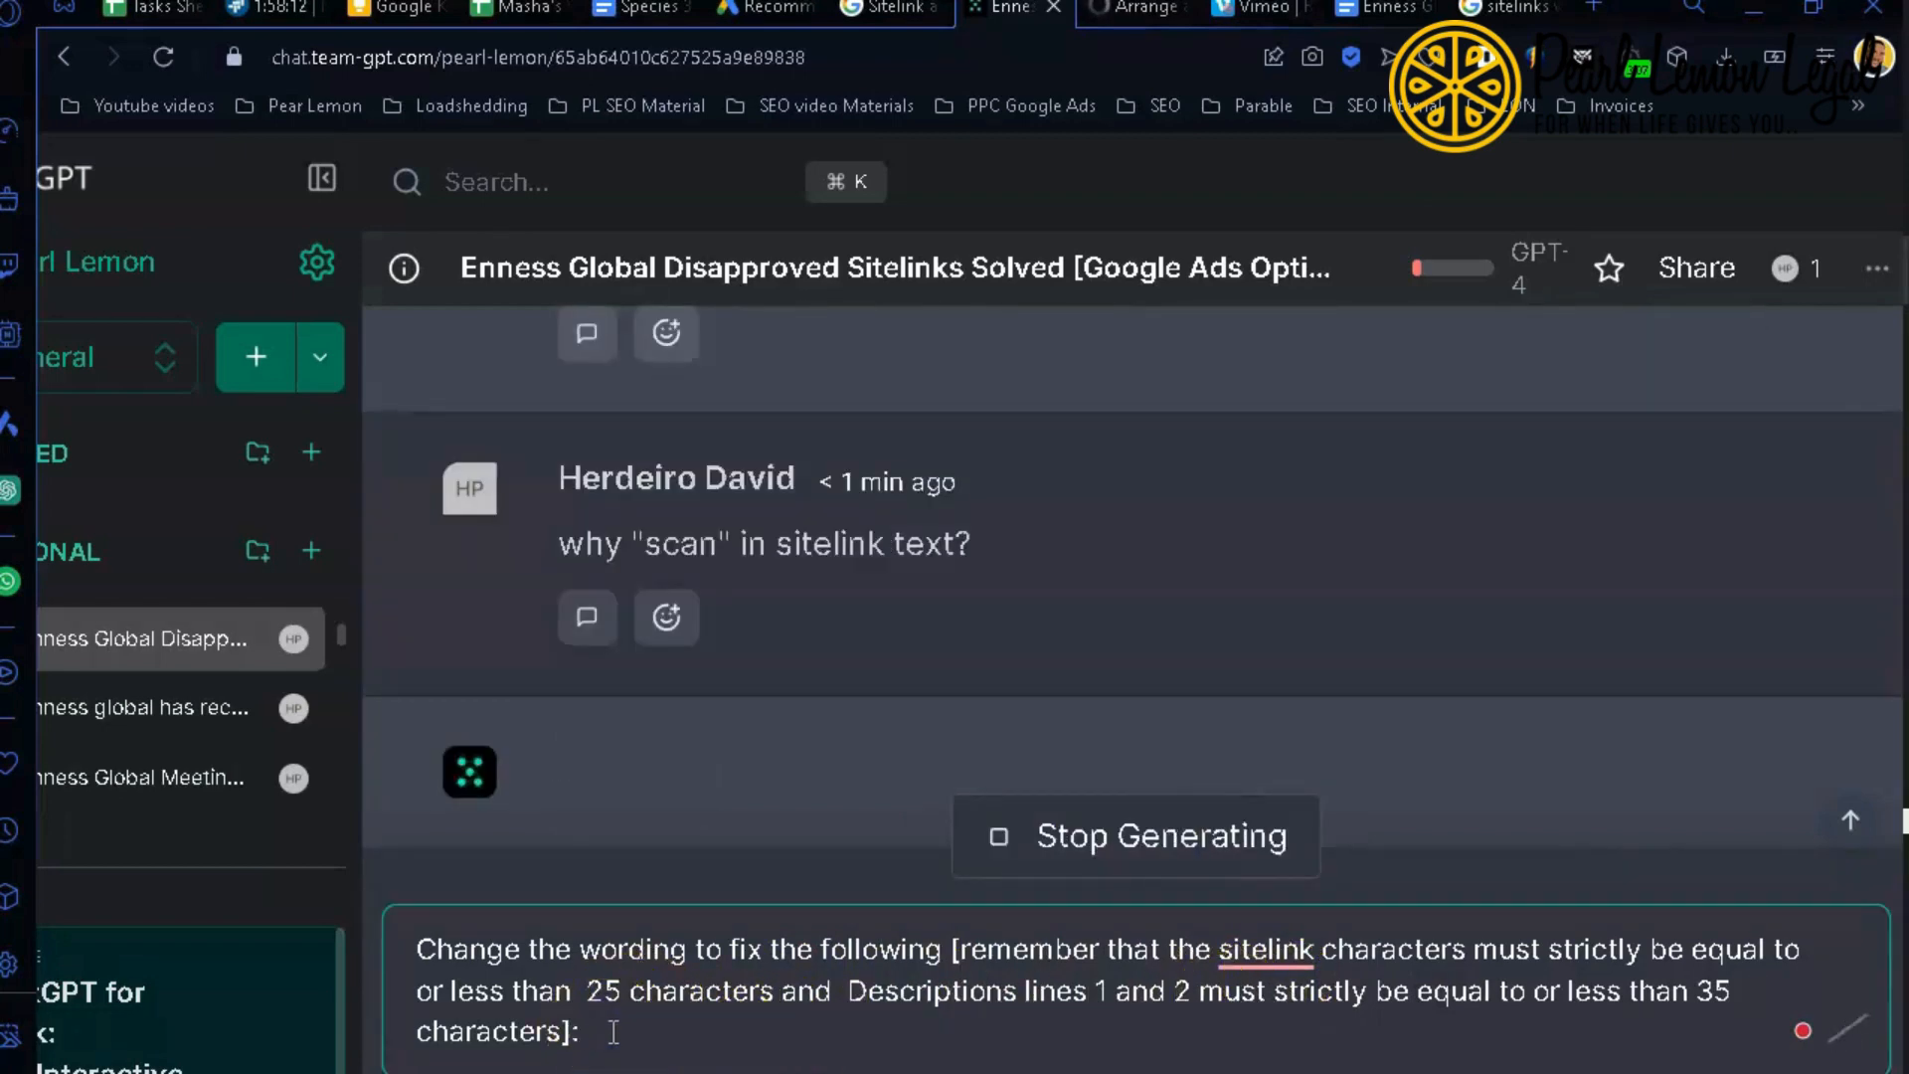
pyautogui.hotkey('ctrl', 'v')
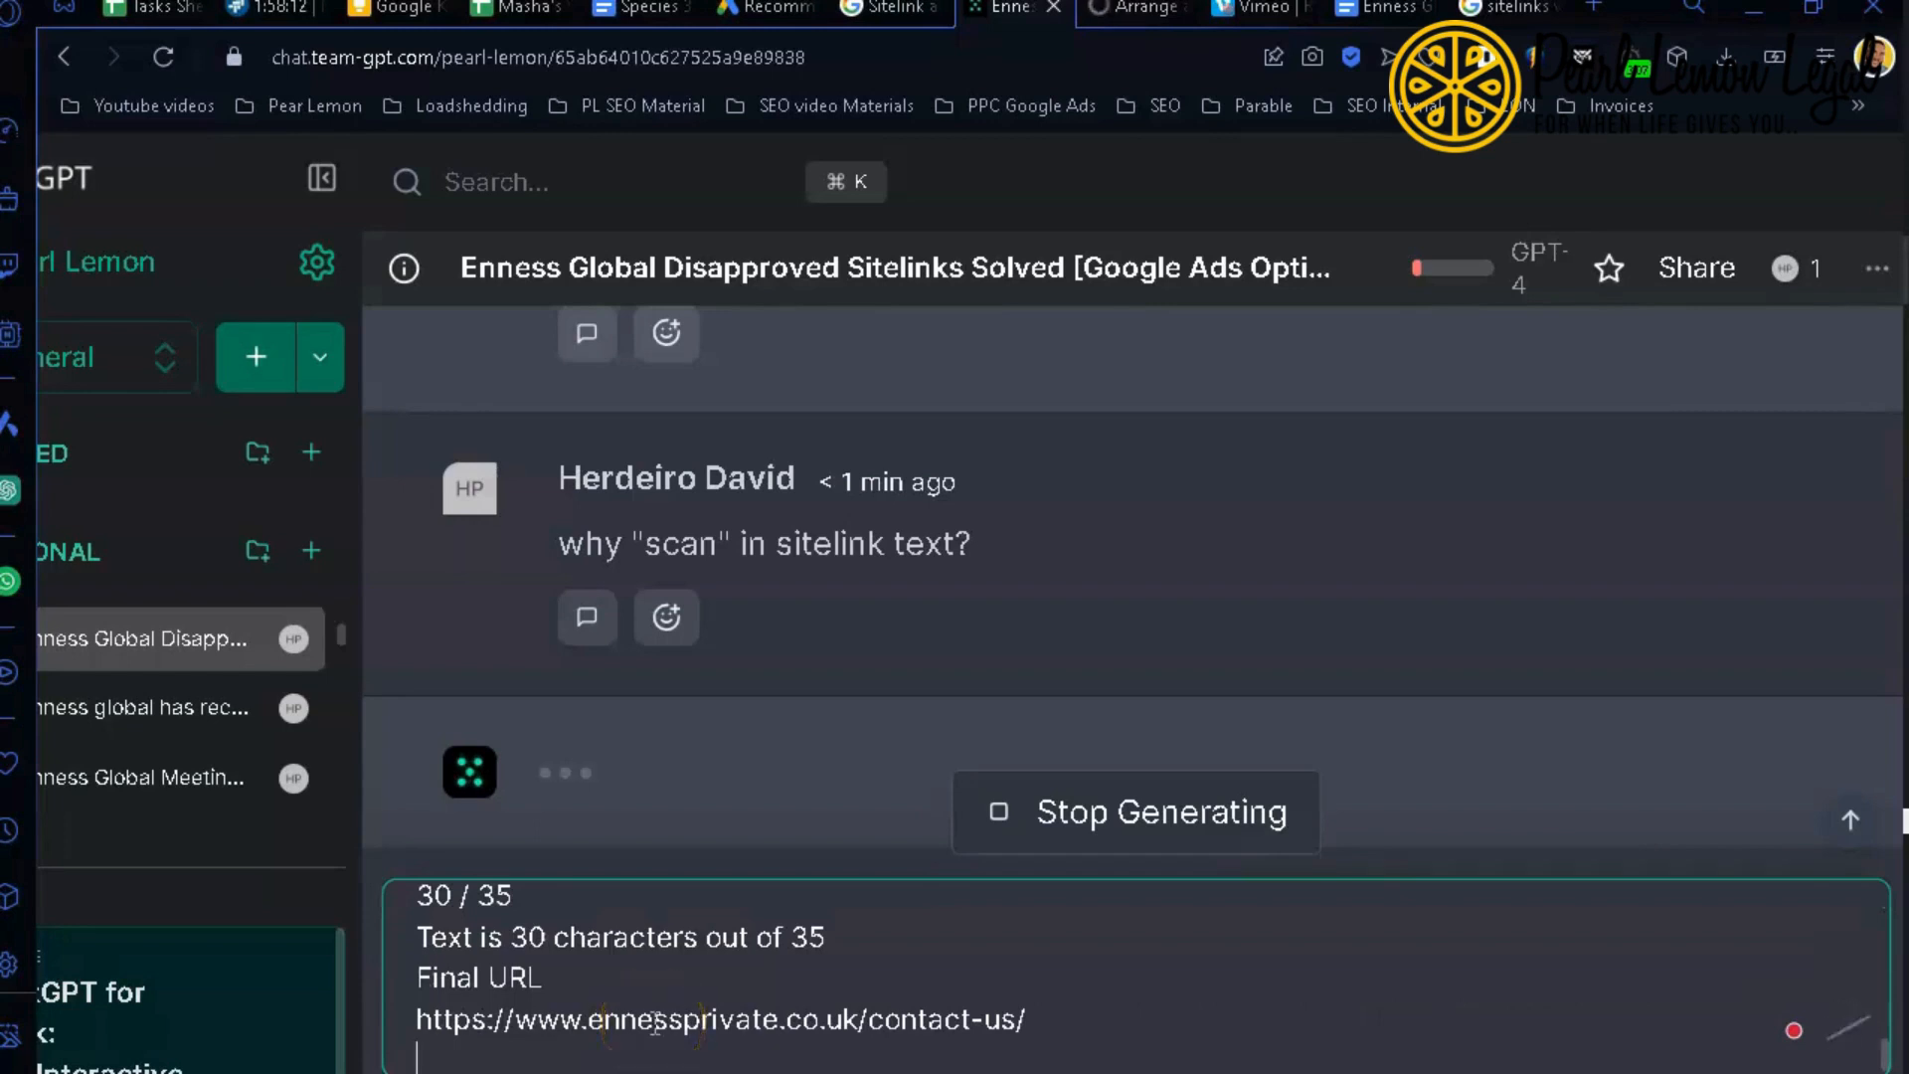
pyautogui.click(975, 898)
pyautogui.click(1506, 1052)
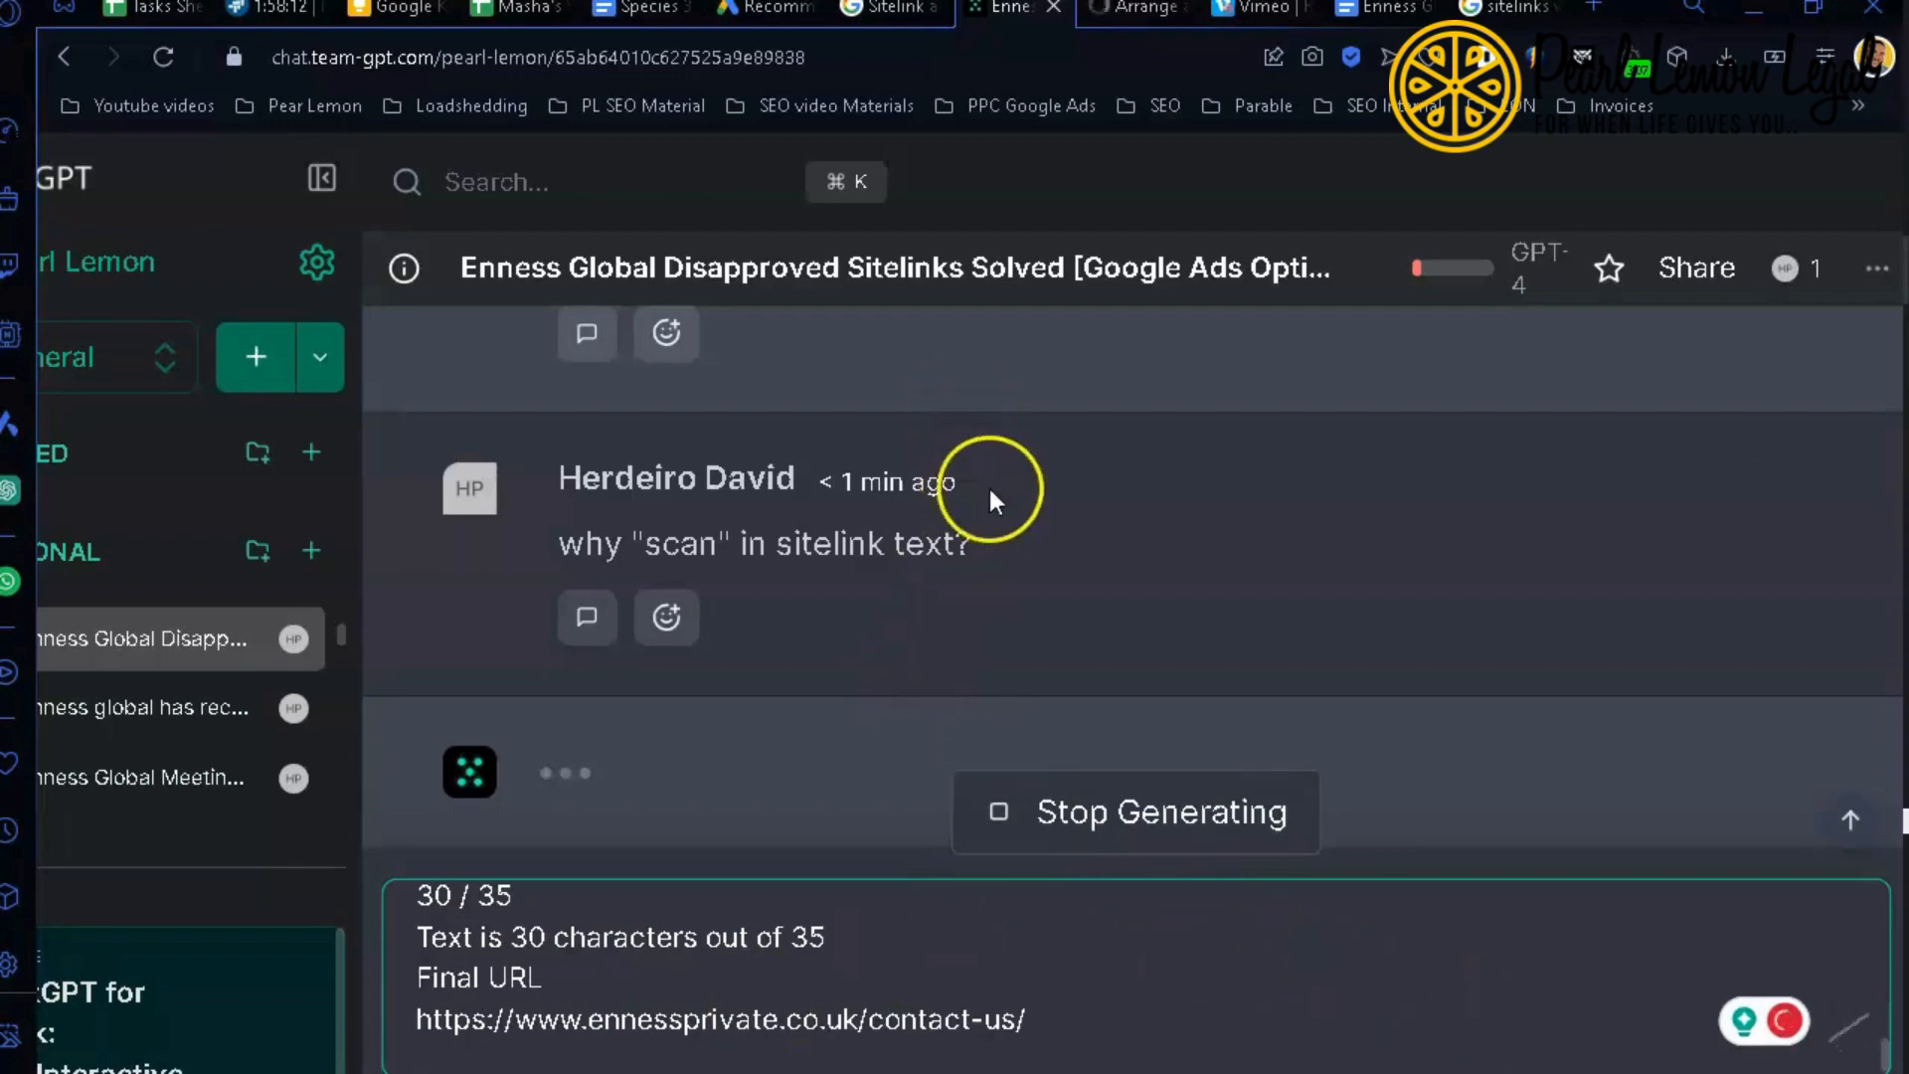
pyautogui.scroll(3, 1064, 519)
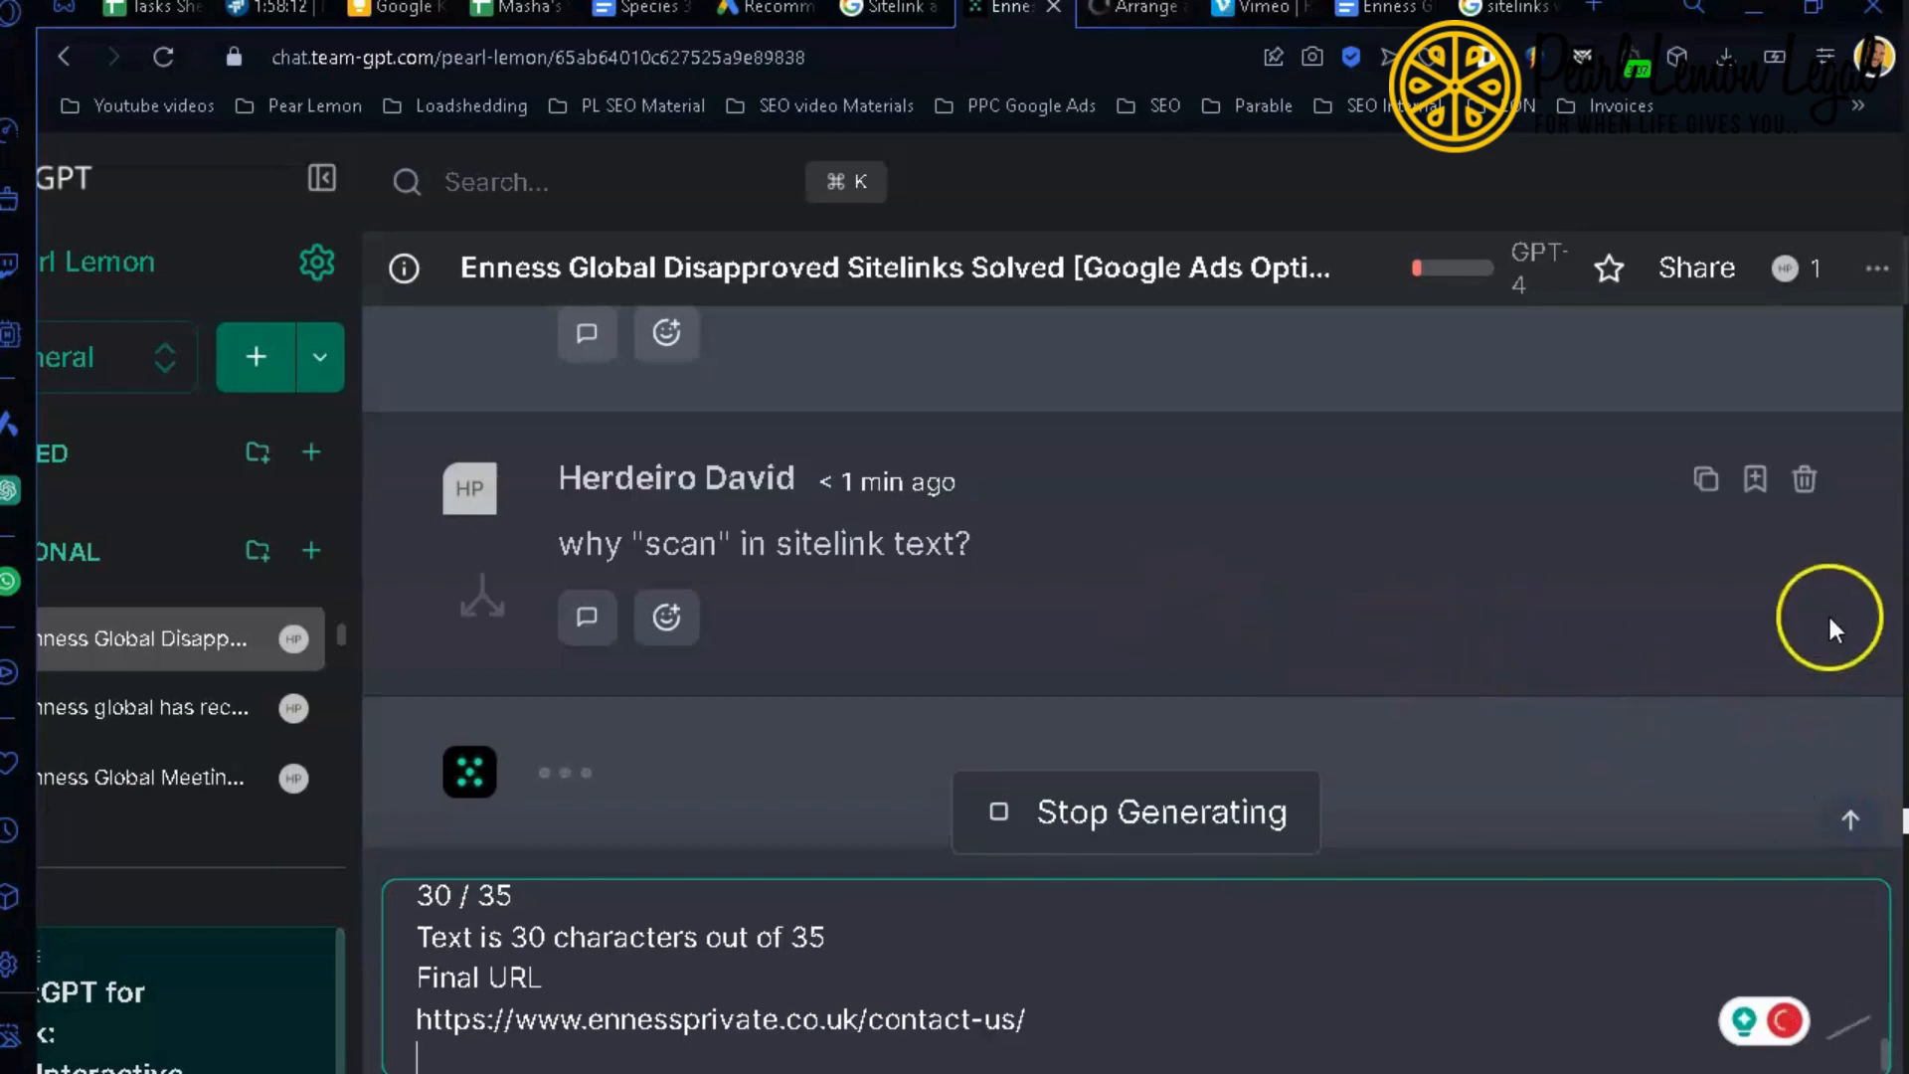
pyautogui.scroll(1, 863, 633)
pyautogui.scroll(1, 864, 633)
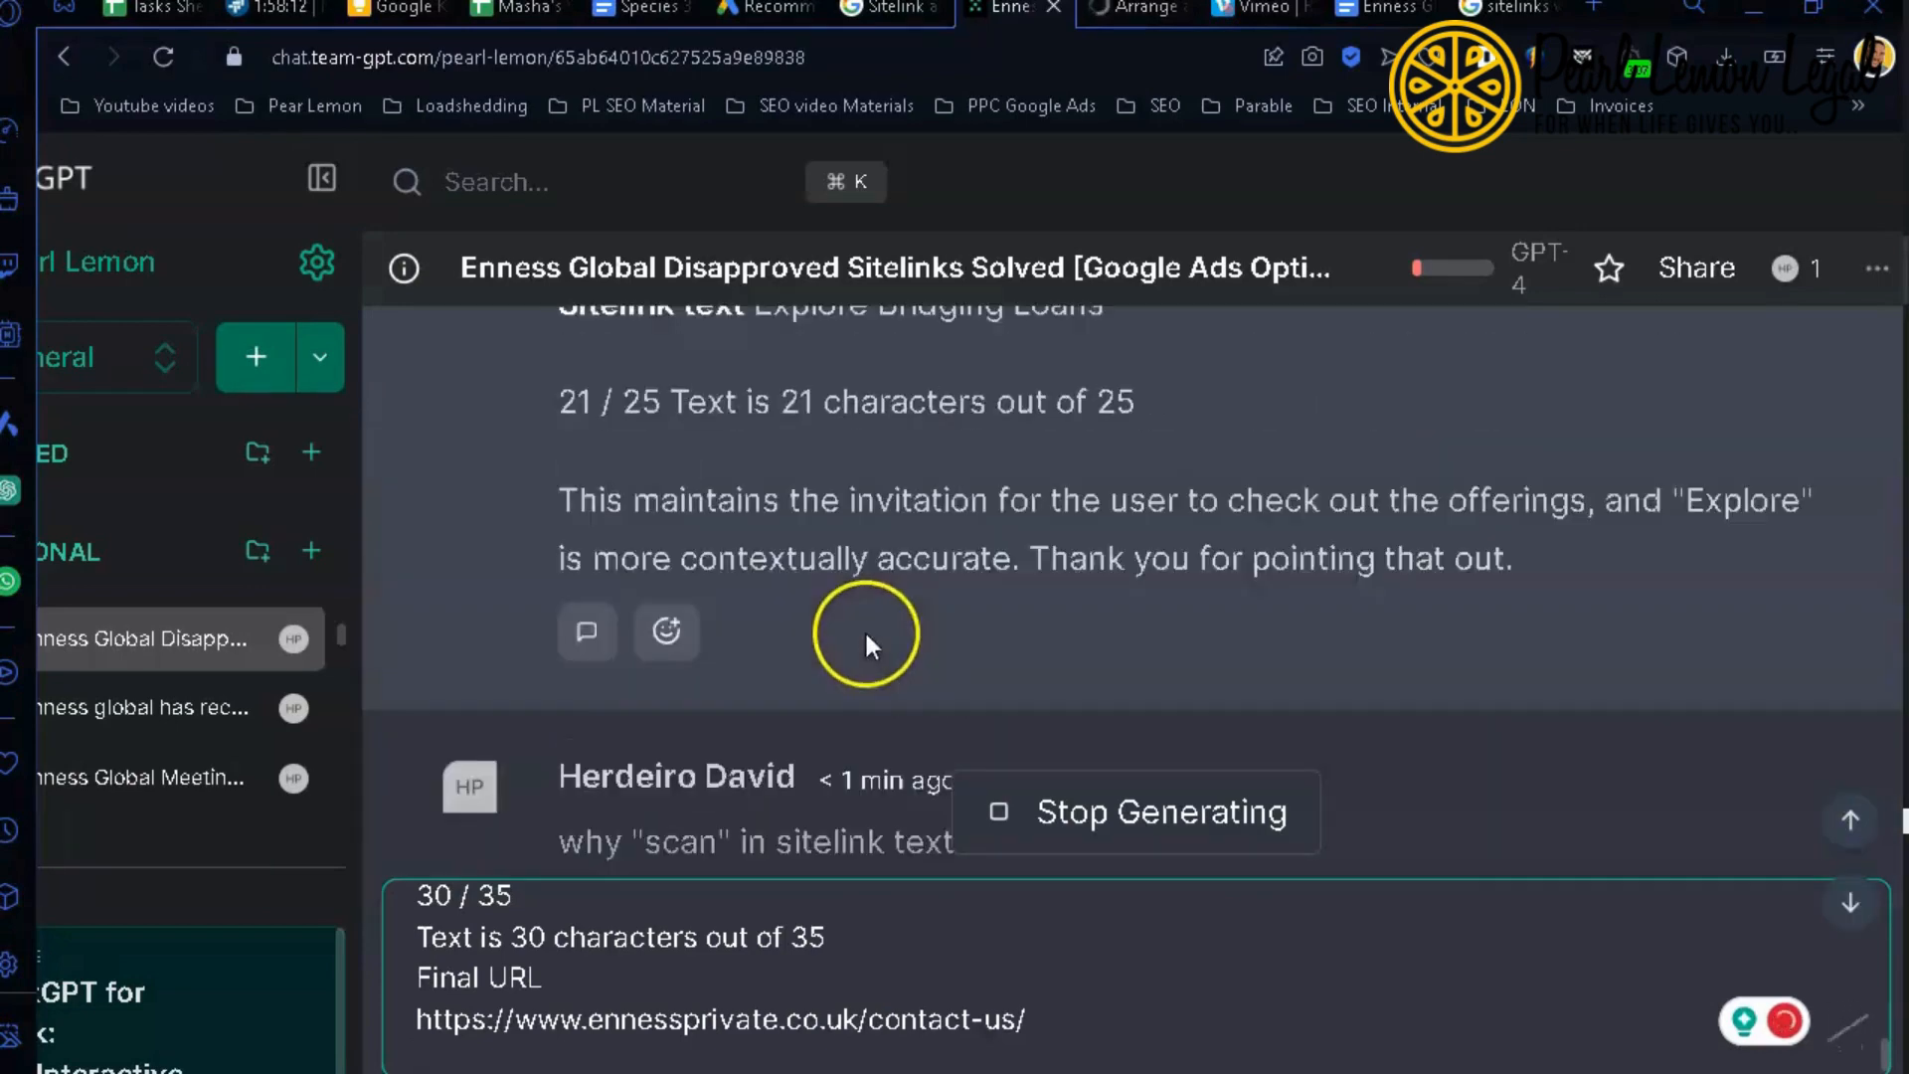
pyautogui.scroll(-2, 867, 637)
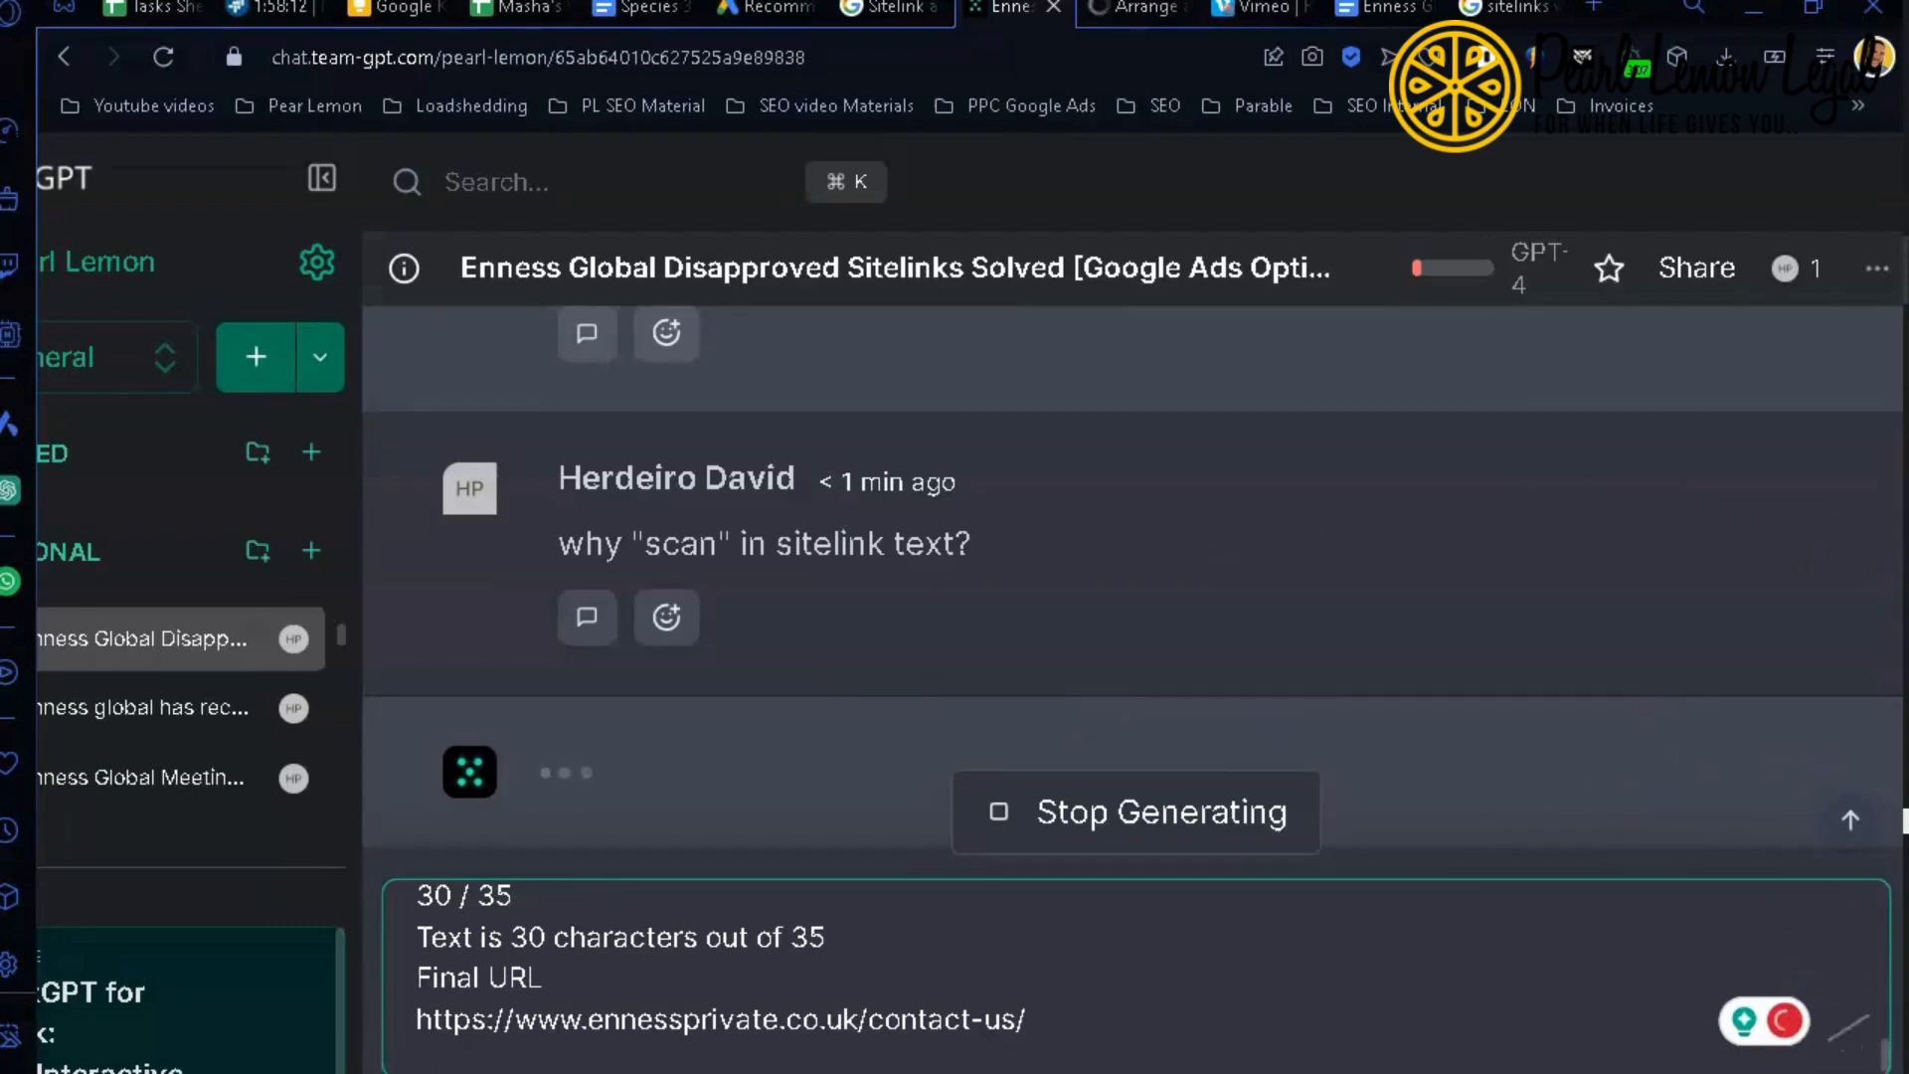
# Step: Submit the drafted rewrite prompt with the Contact Us Today sitelink details to Team-GPT and check the sent message
pyautogui.press('Return')
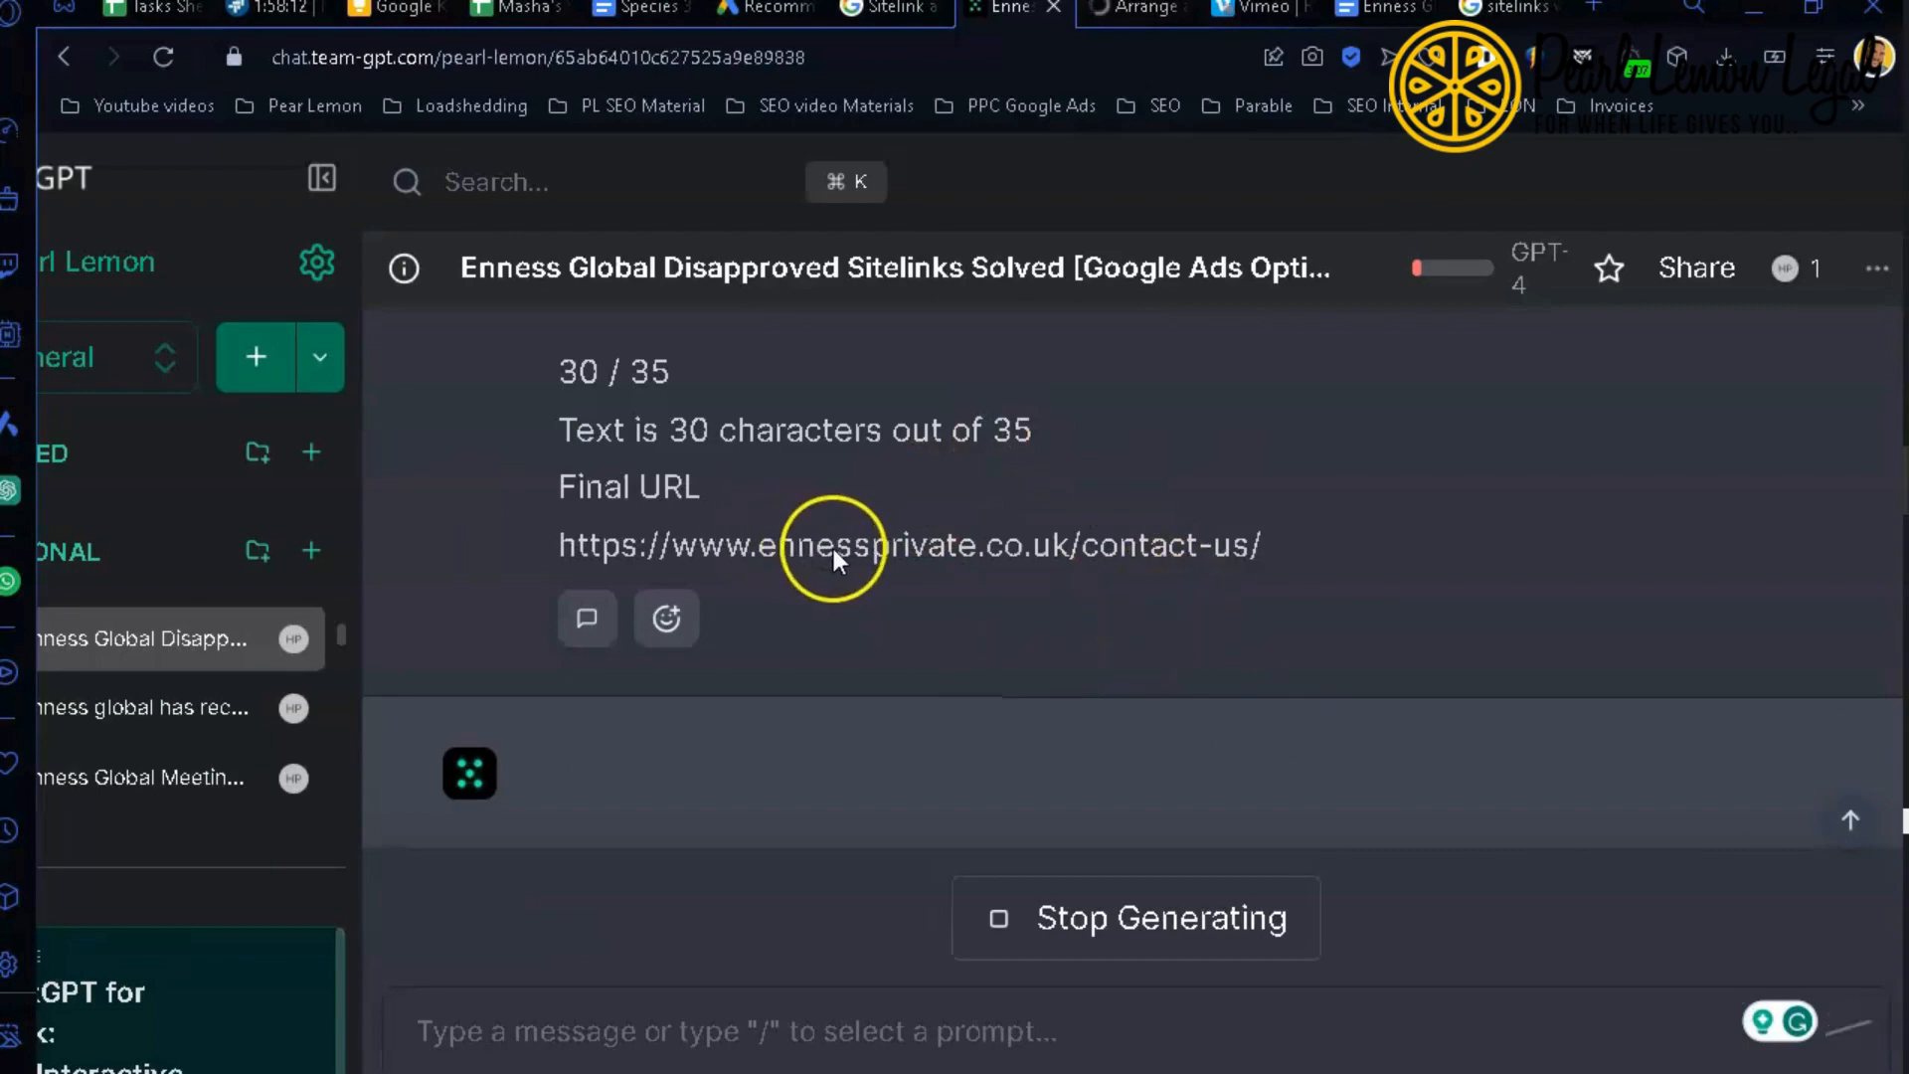
pyautogui.scroll(5, 836, 549)
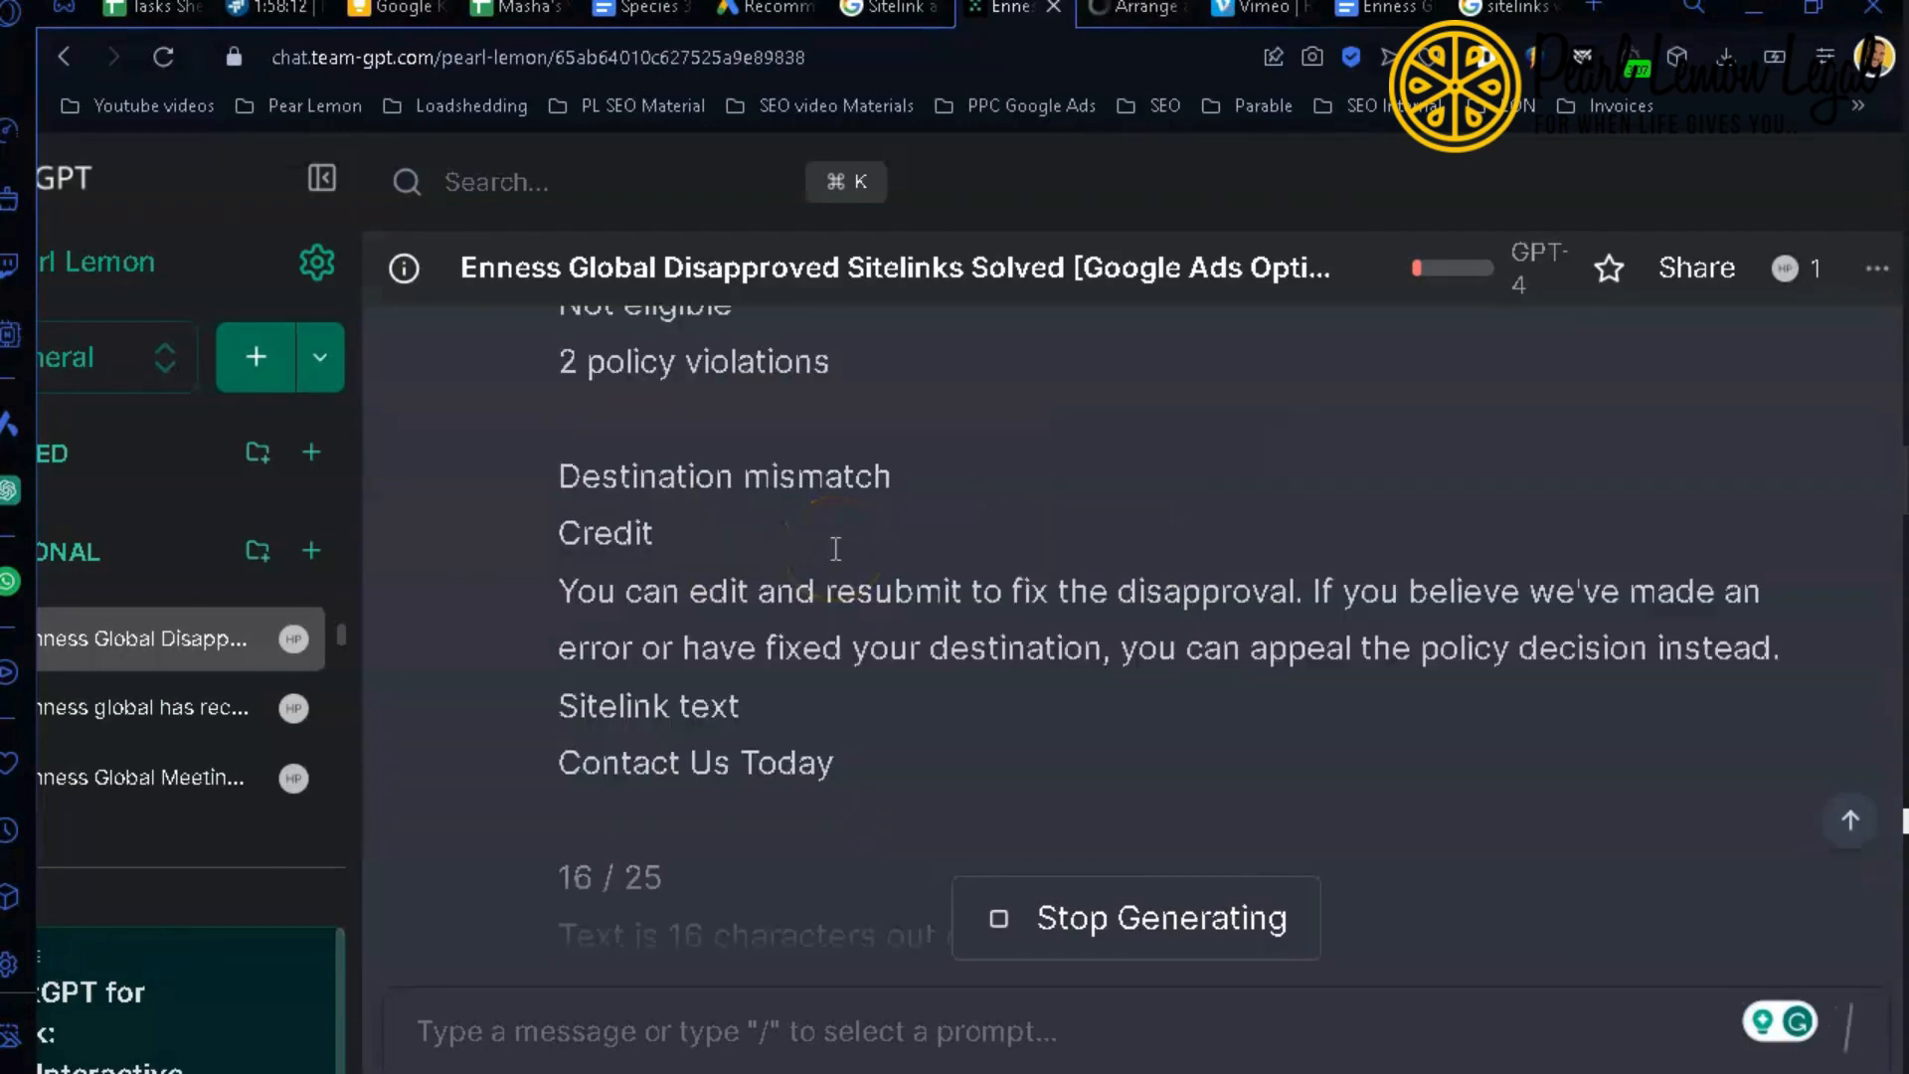
pyautogui.scroll(-6, 835, 549)
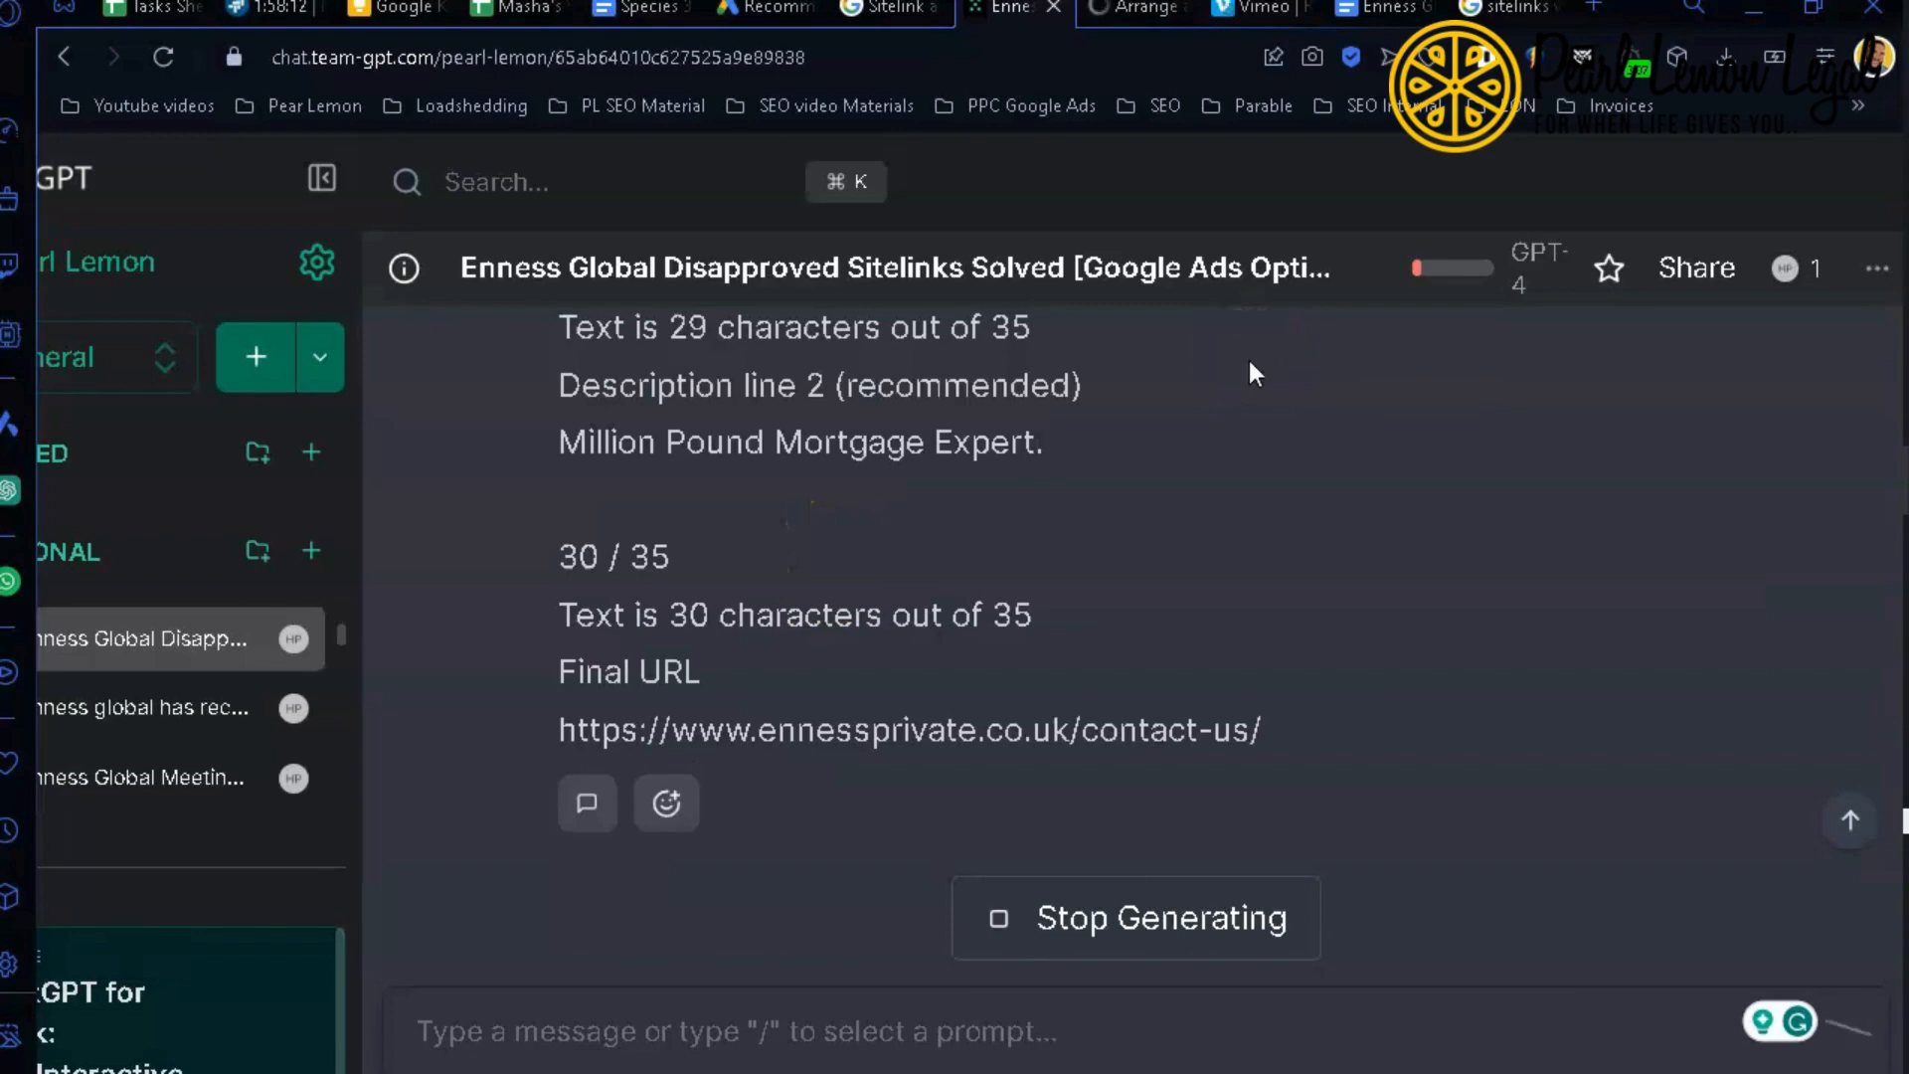
pyautogui.click(1611, 950)
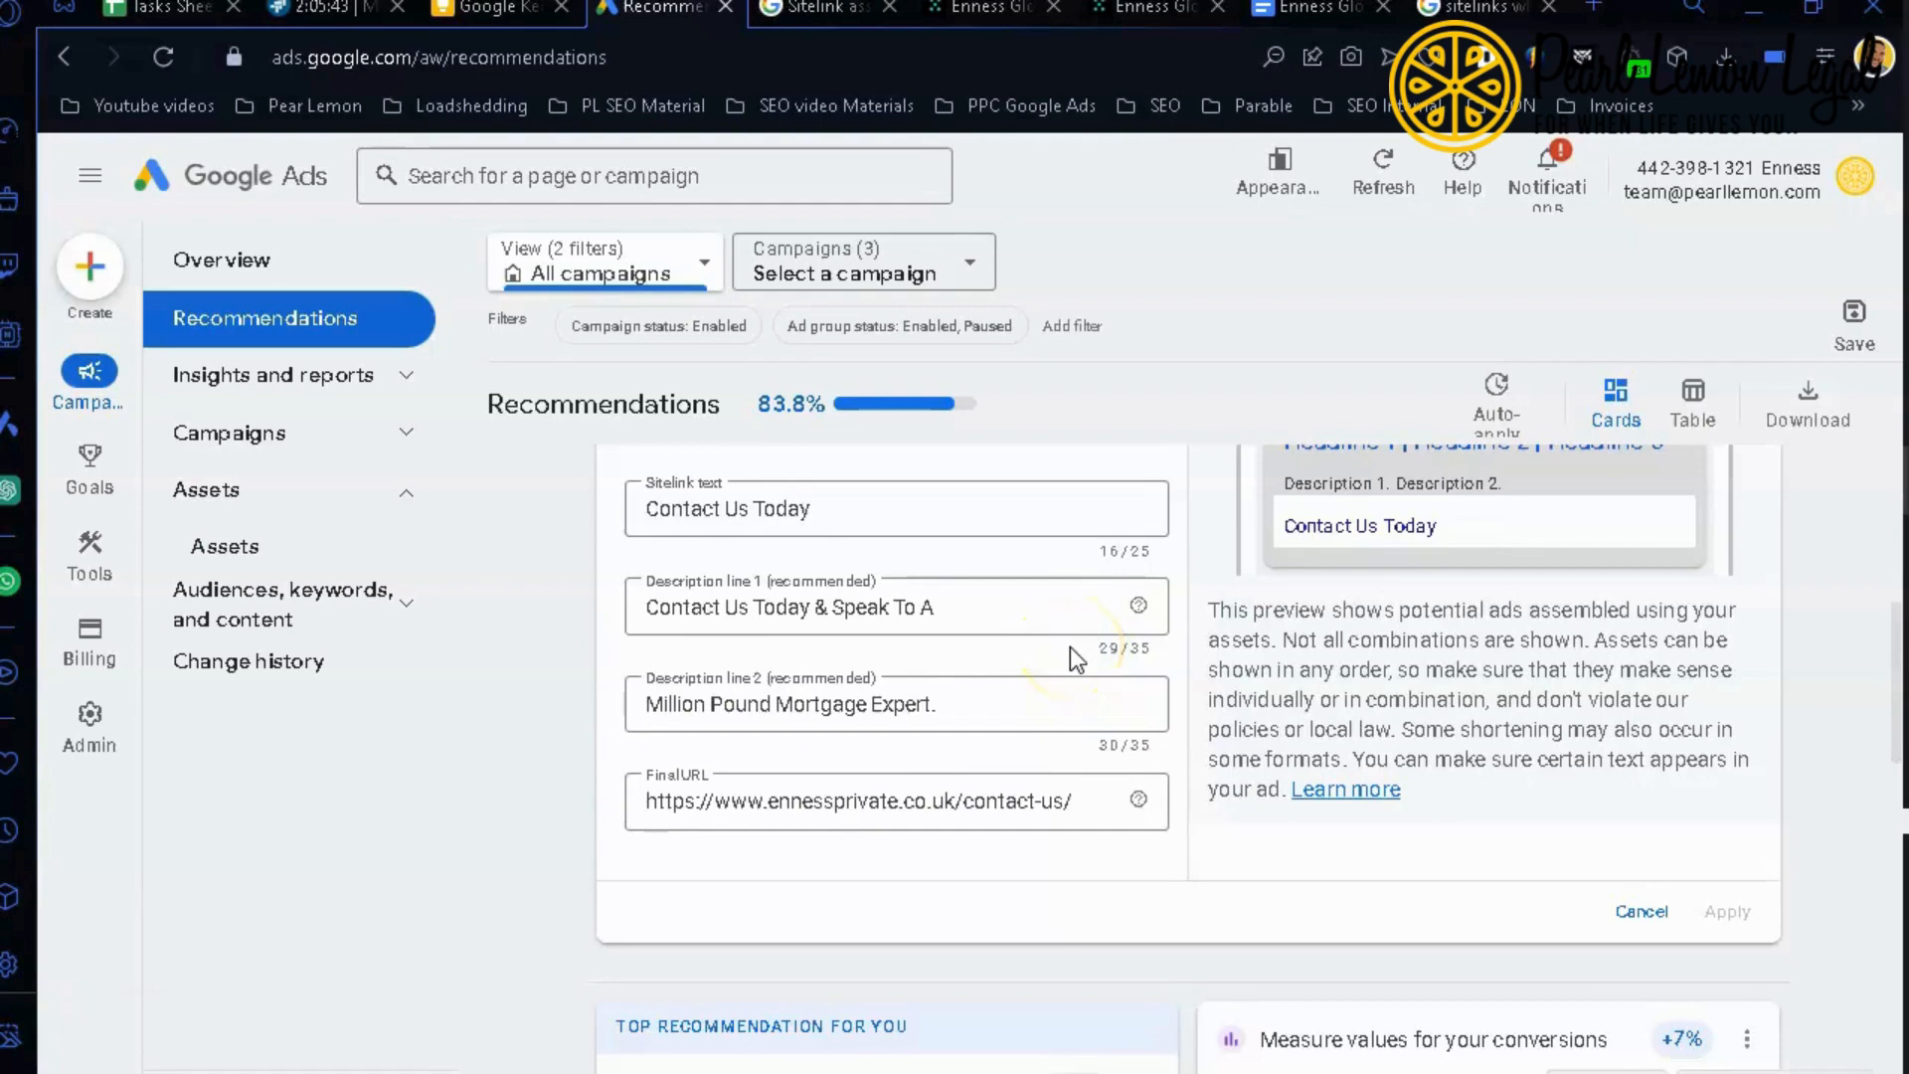
pyautogui.click(1004, 831)
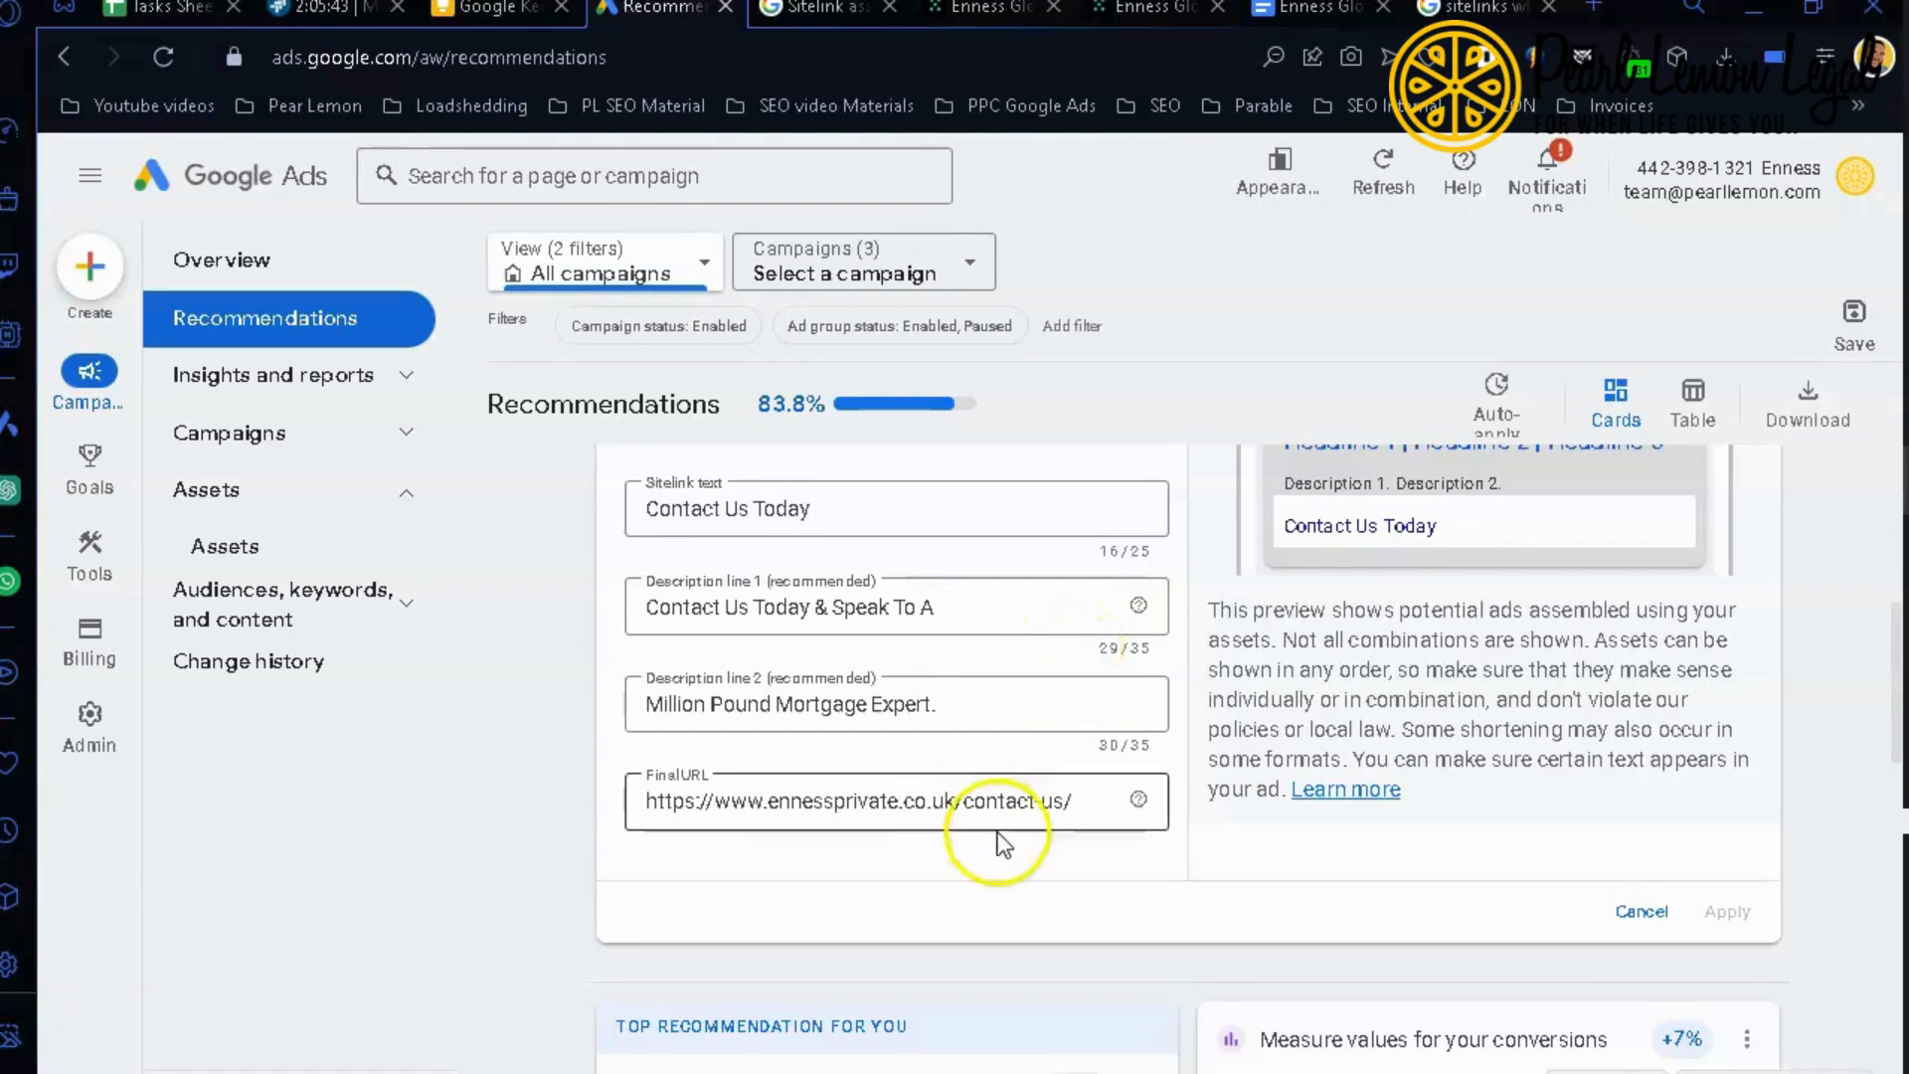
pyautogui.click(1020, 806)
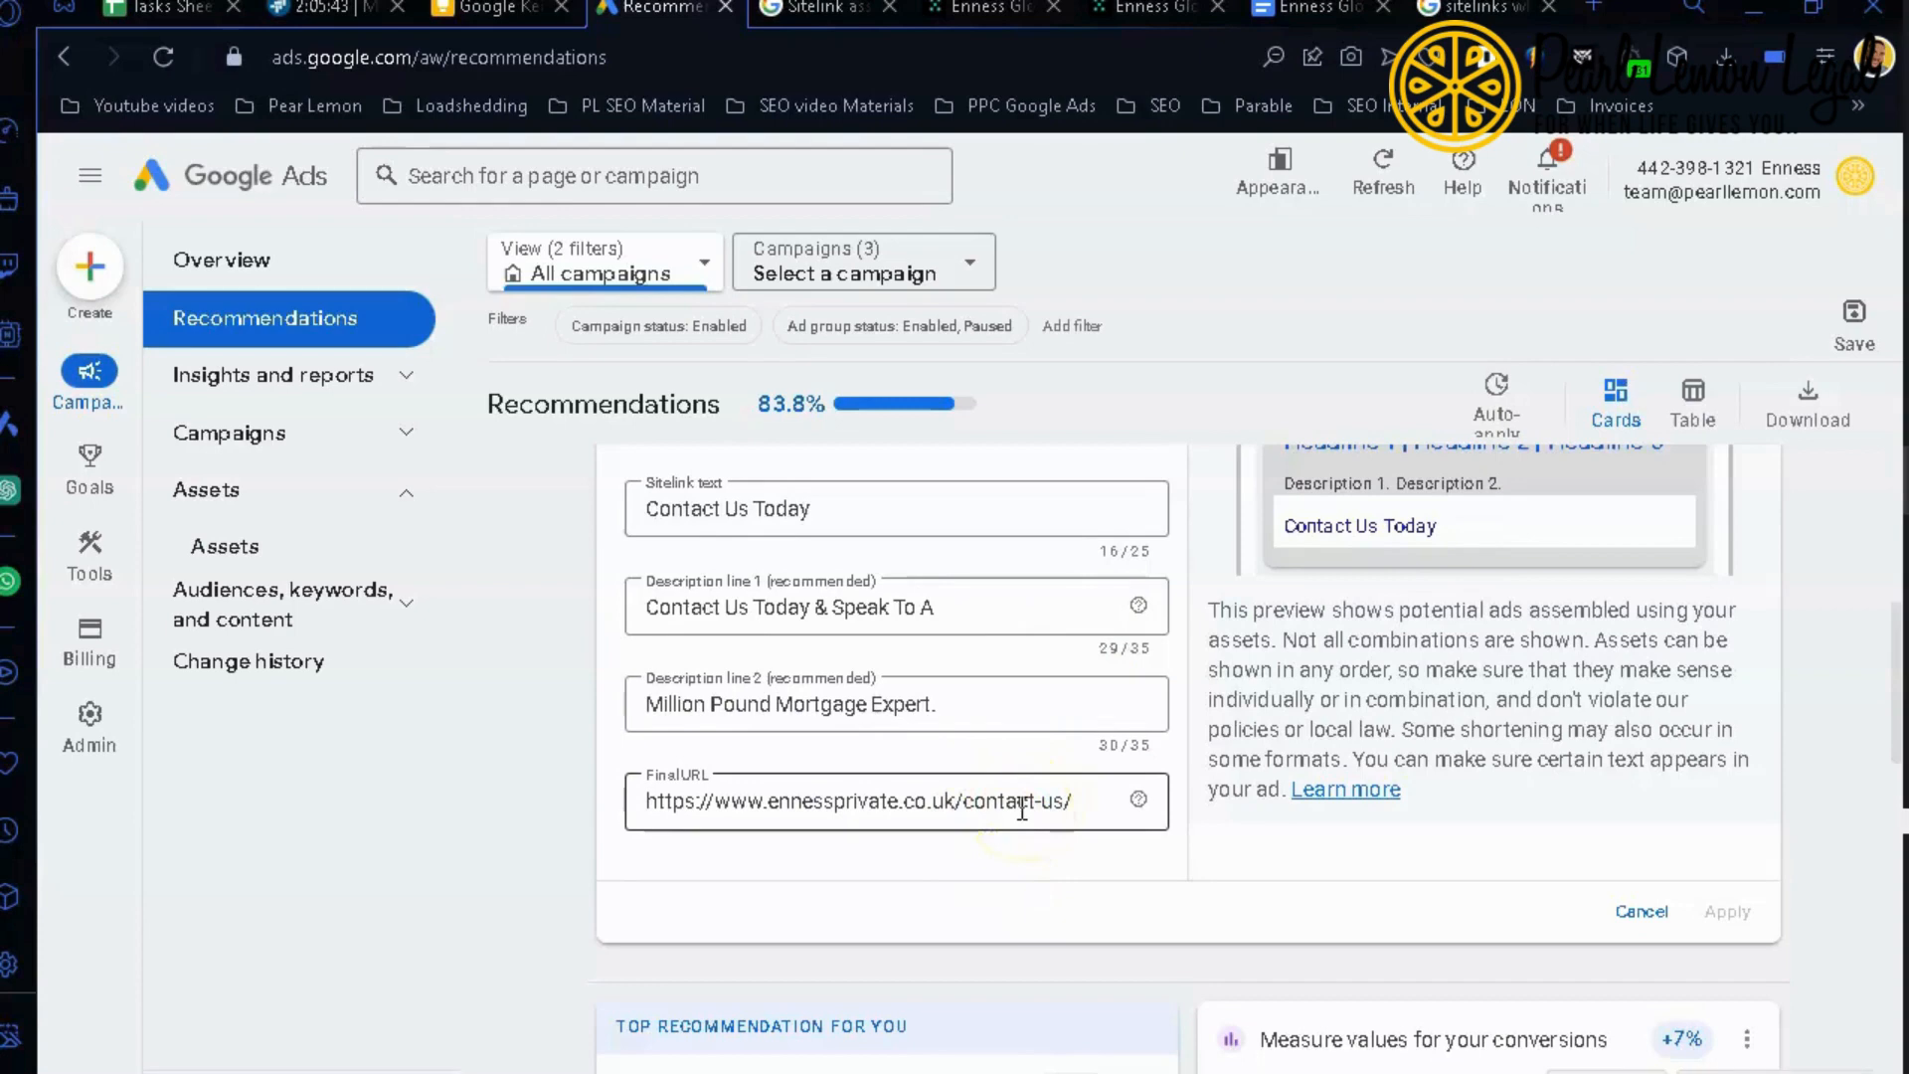
pyautogui.click(810, 652)
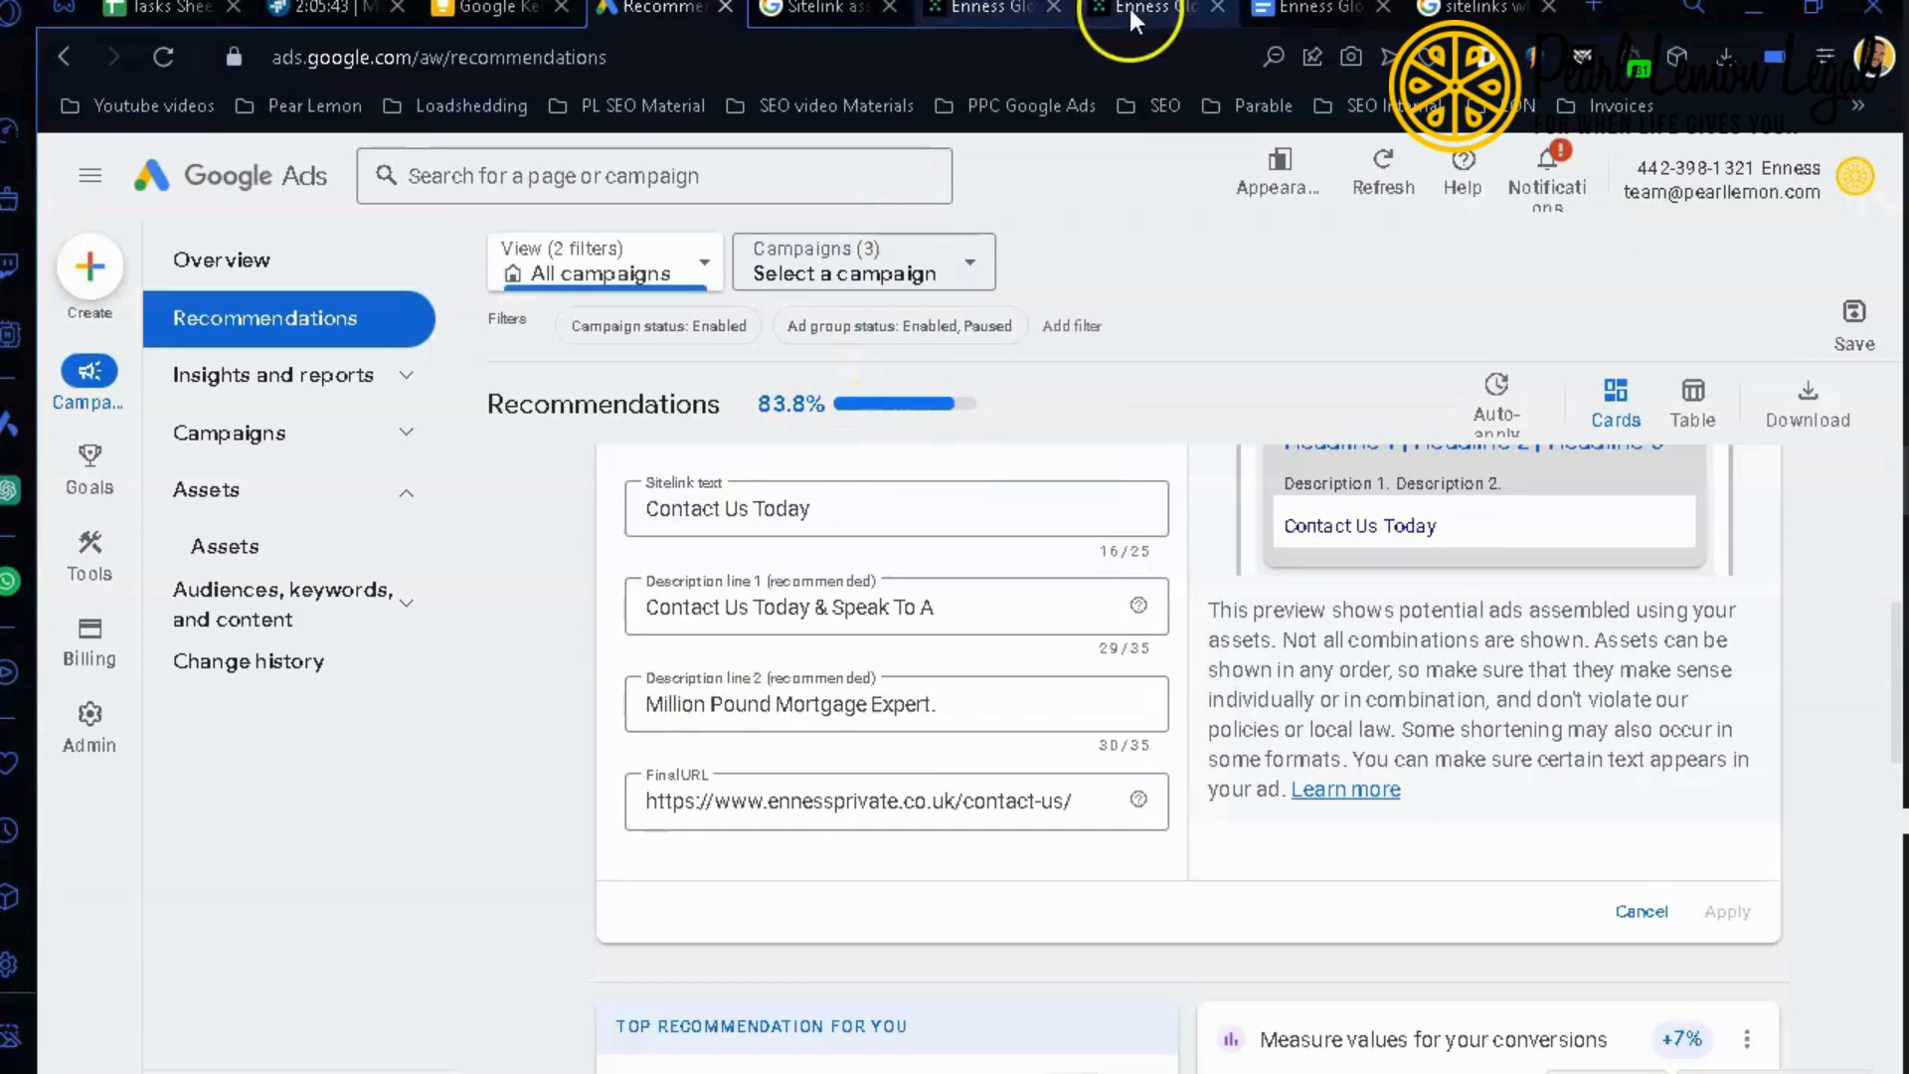
# Step: Switch to the Team-GPT disapproved sitelinks chat, close the Sitelink assets help page and find the revised Contact Us Today wording
pyautogui.click(988, 6)
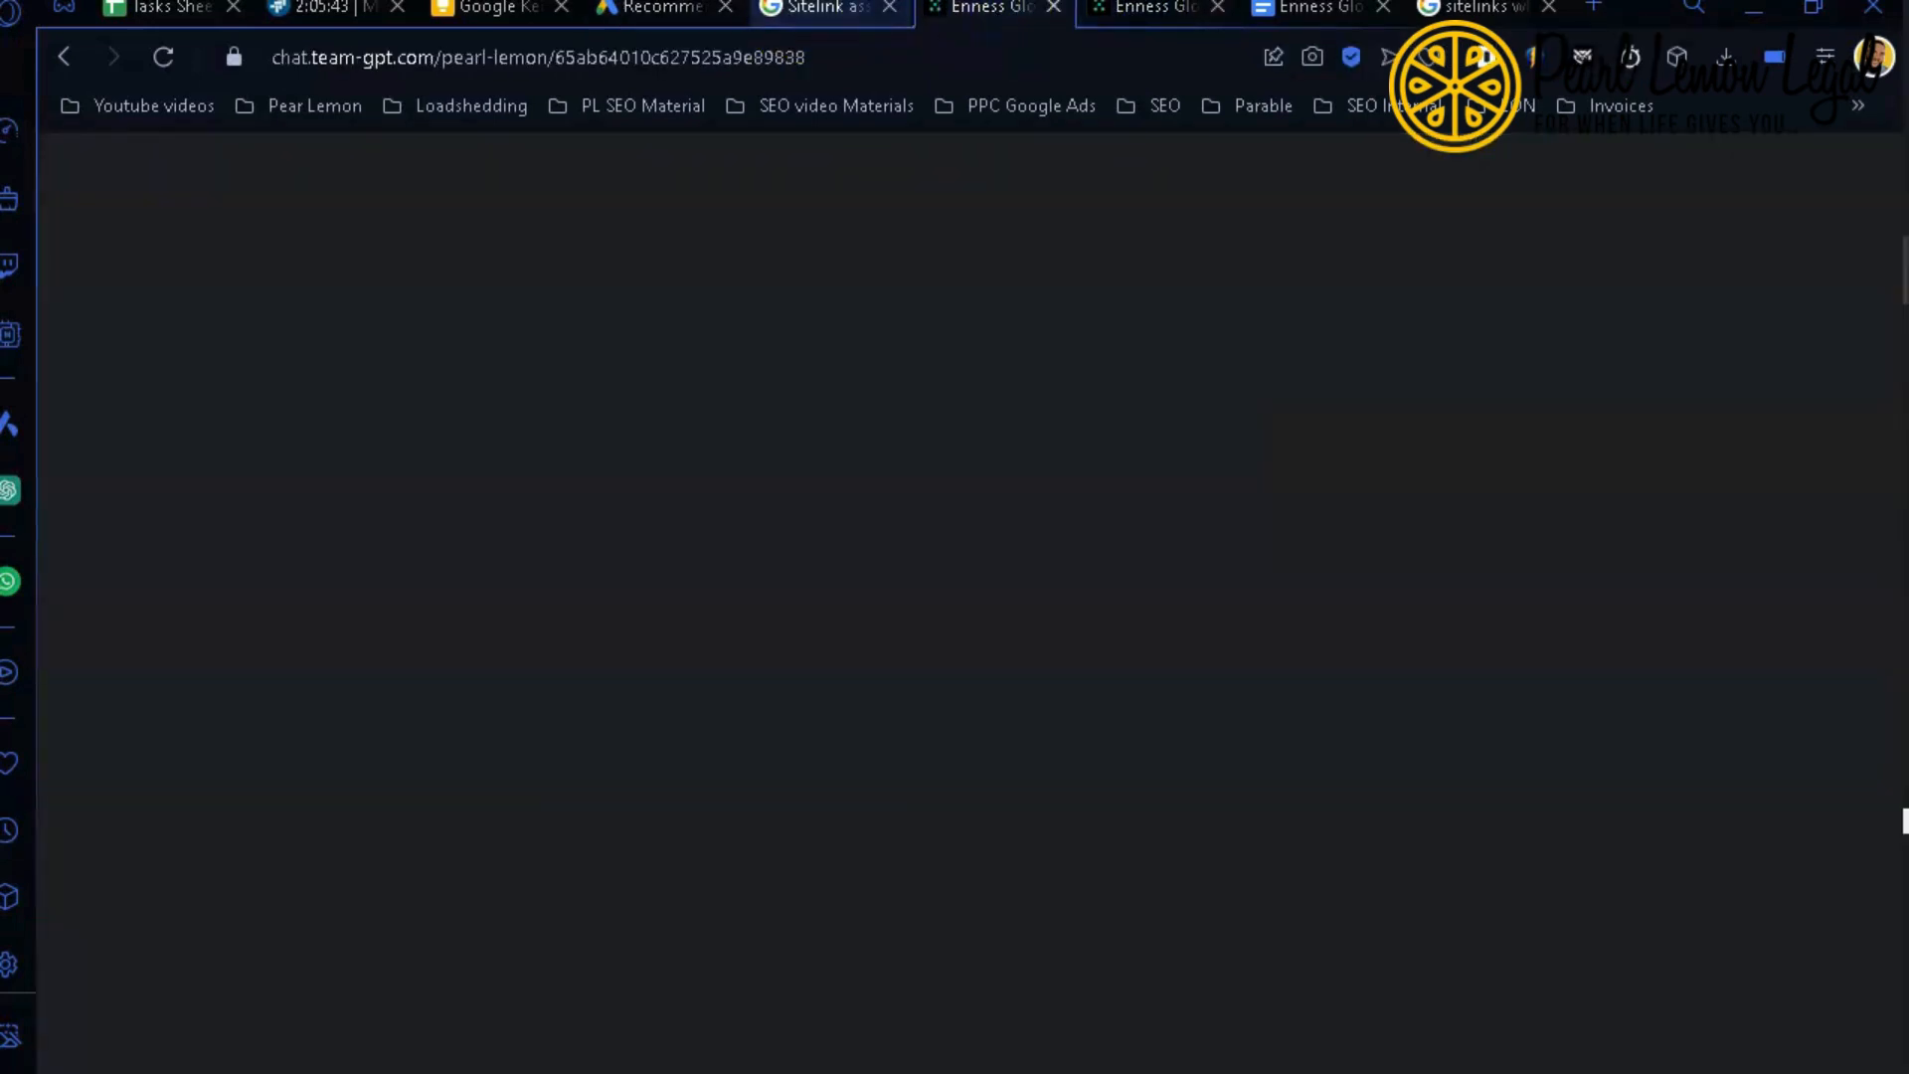
pyautogui.click(891, 10)
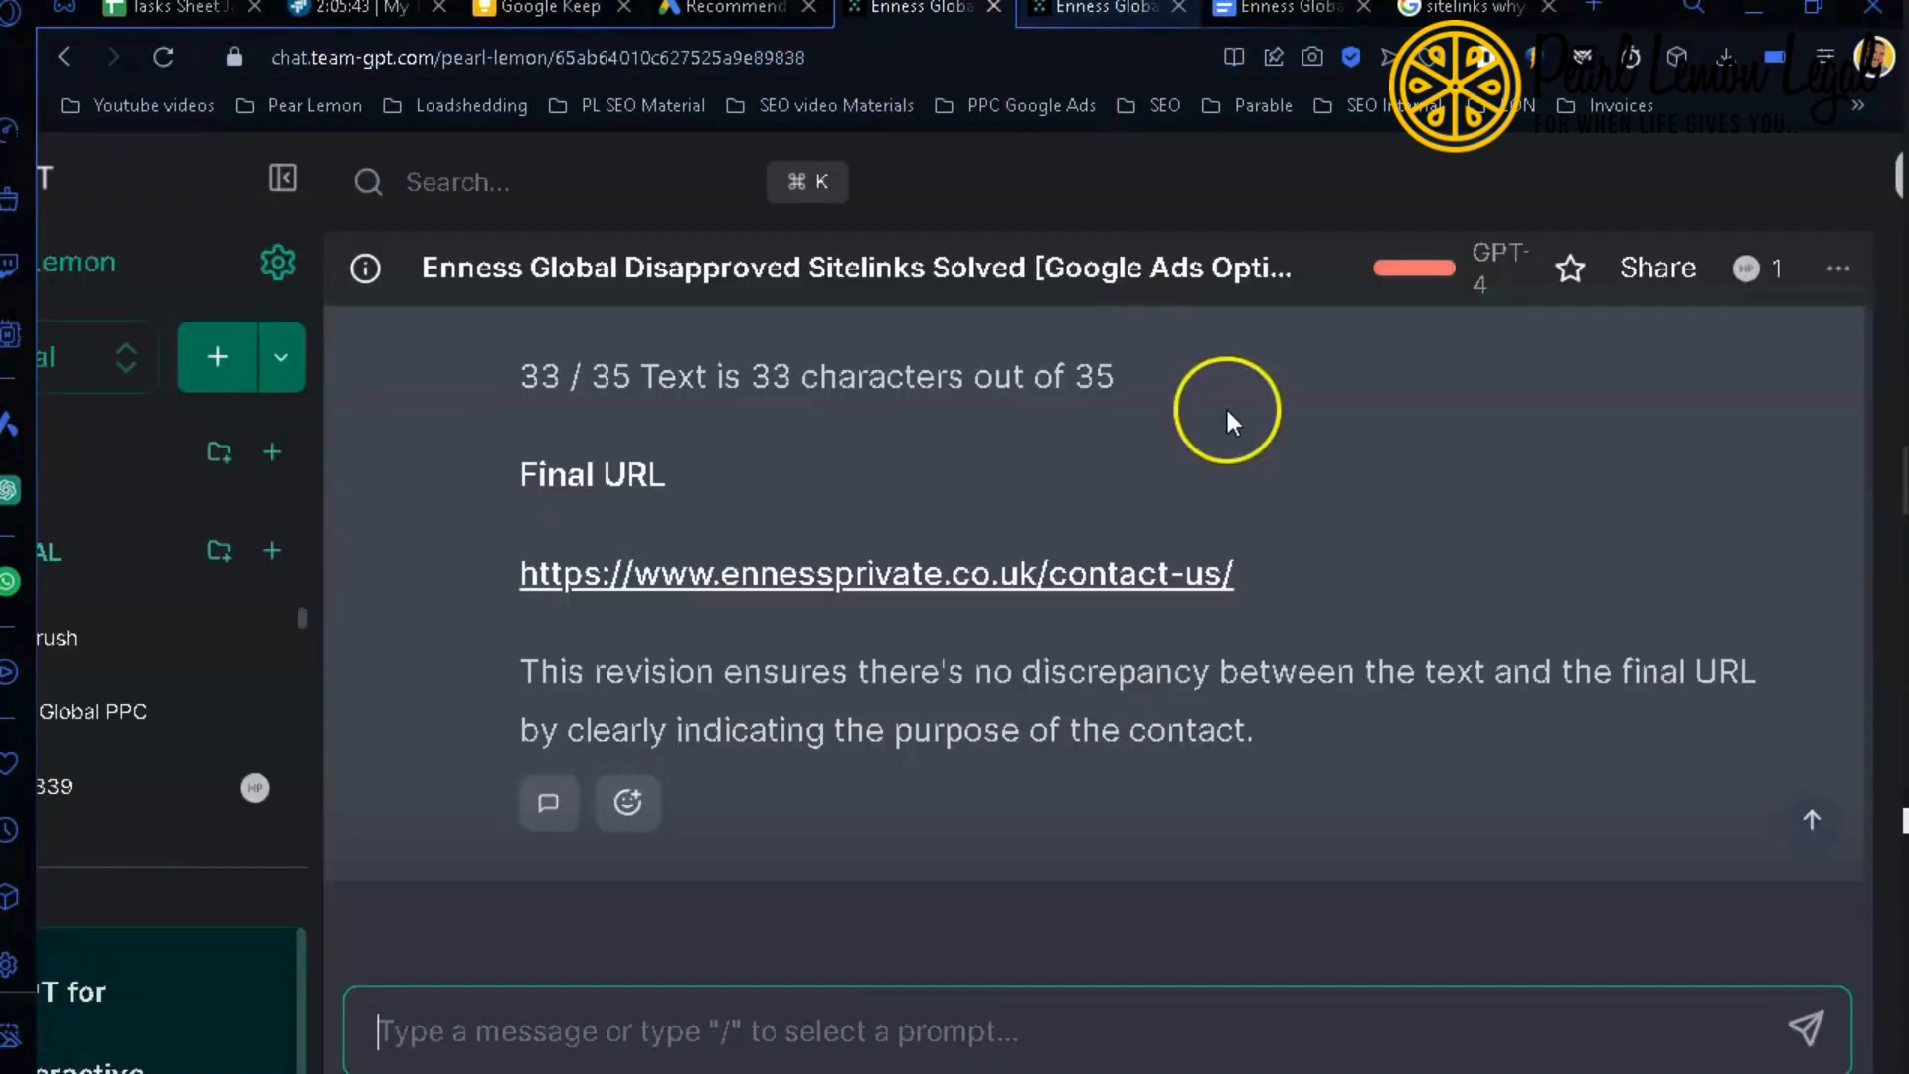
pyautogui.click(1084, 10)
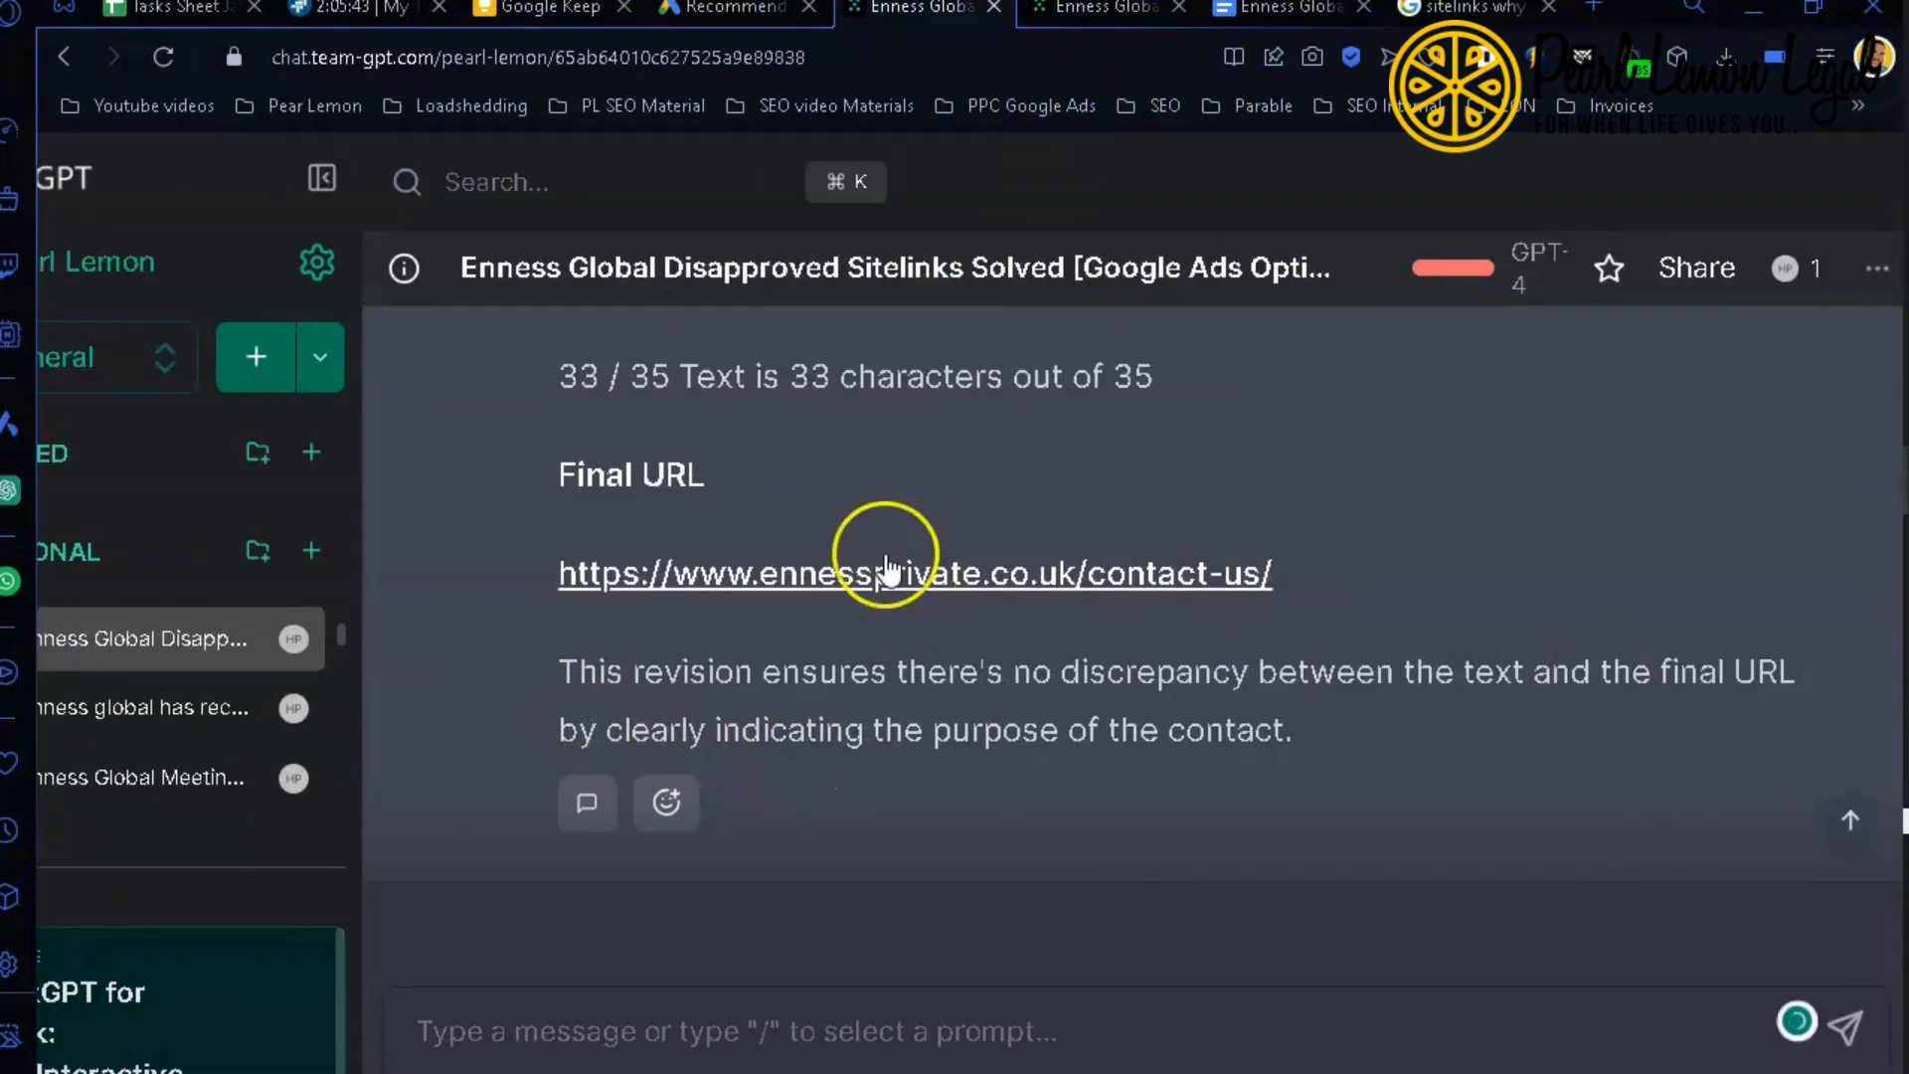
pyautogui.scroll(5, 882, 562)
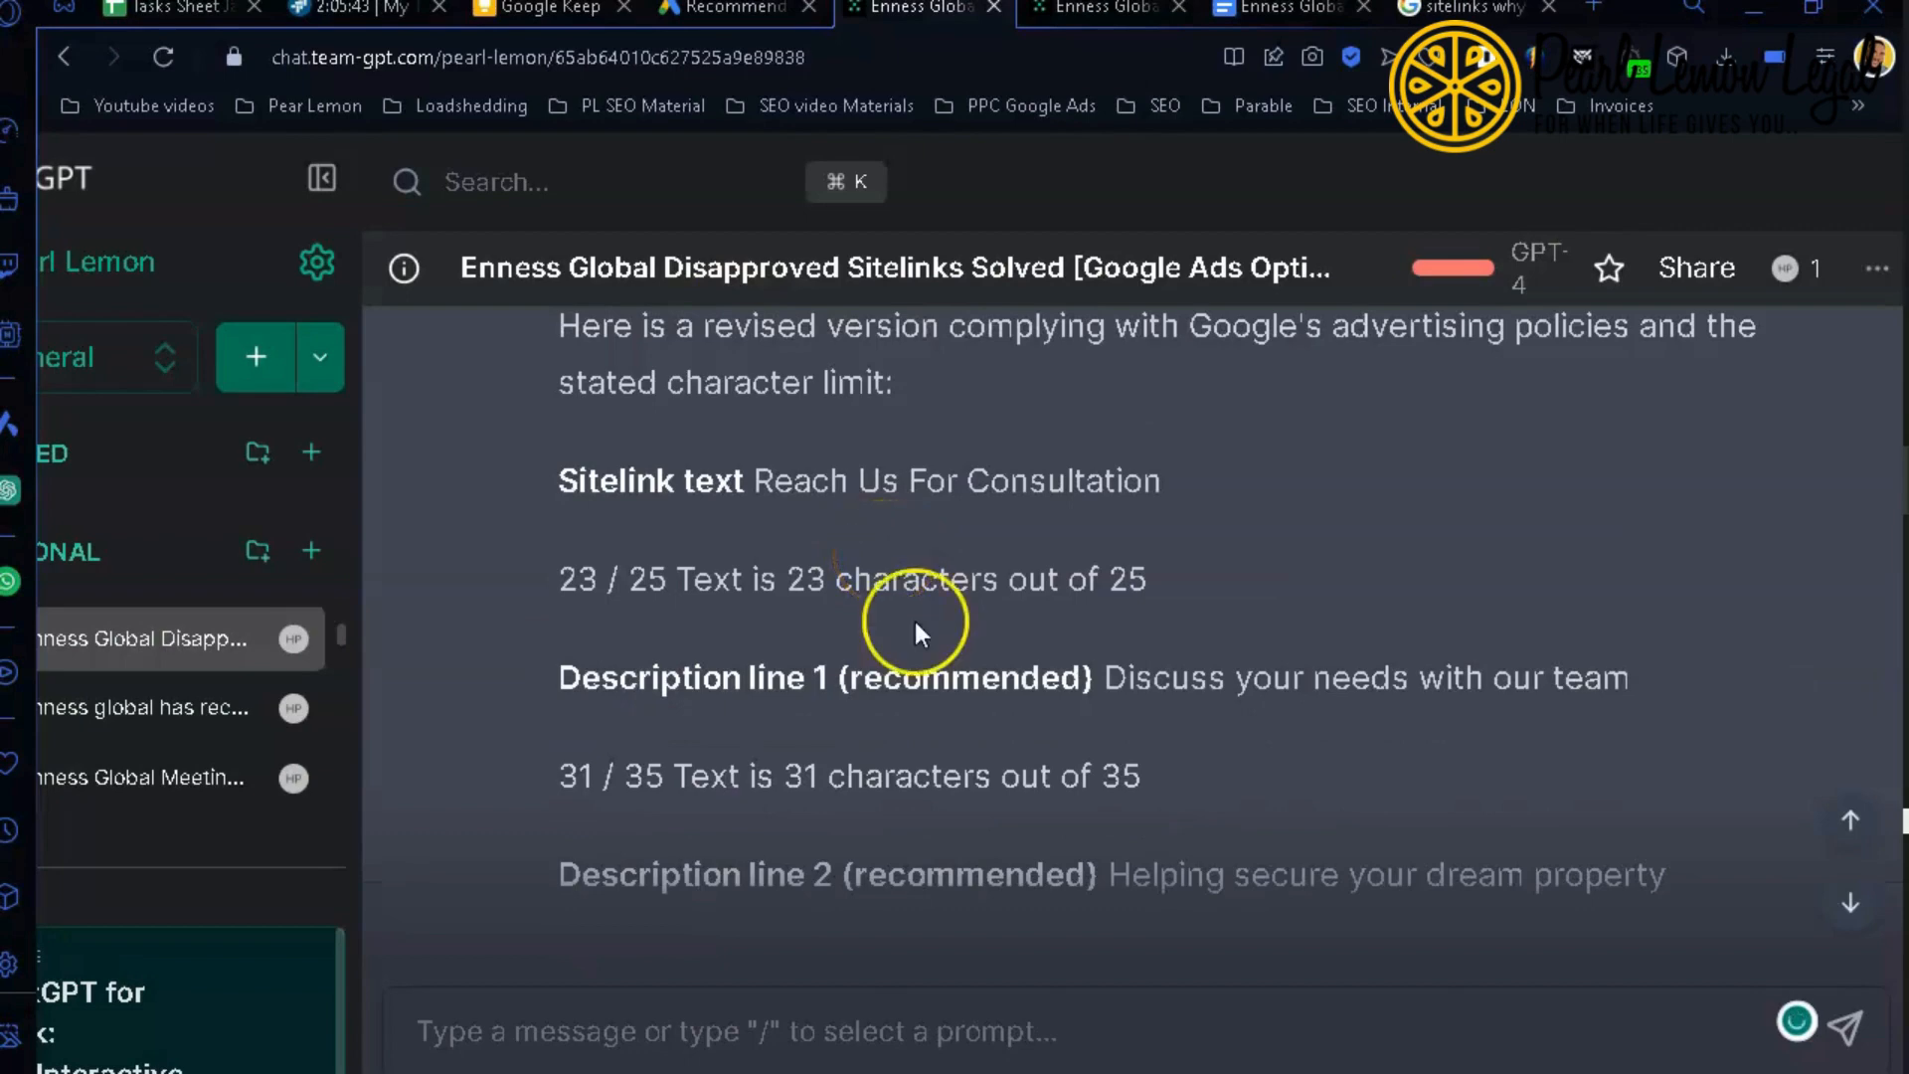
# Step: Copy Team-GPT's revised sitelink text "Reach Us For Consultation" and replace the sitelink text in Google Ads with it
pyautogui.click(1157, 478)
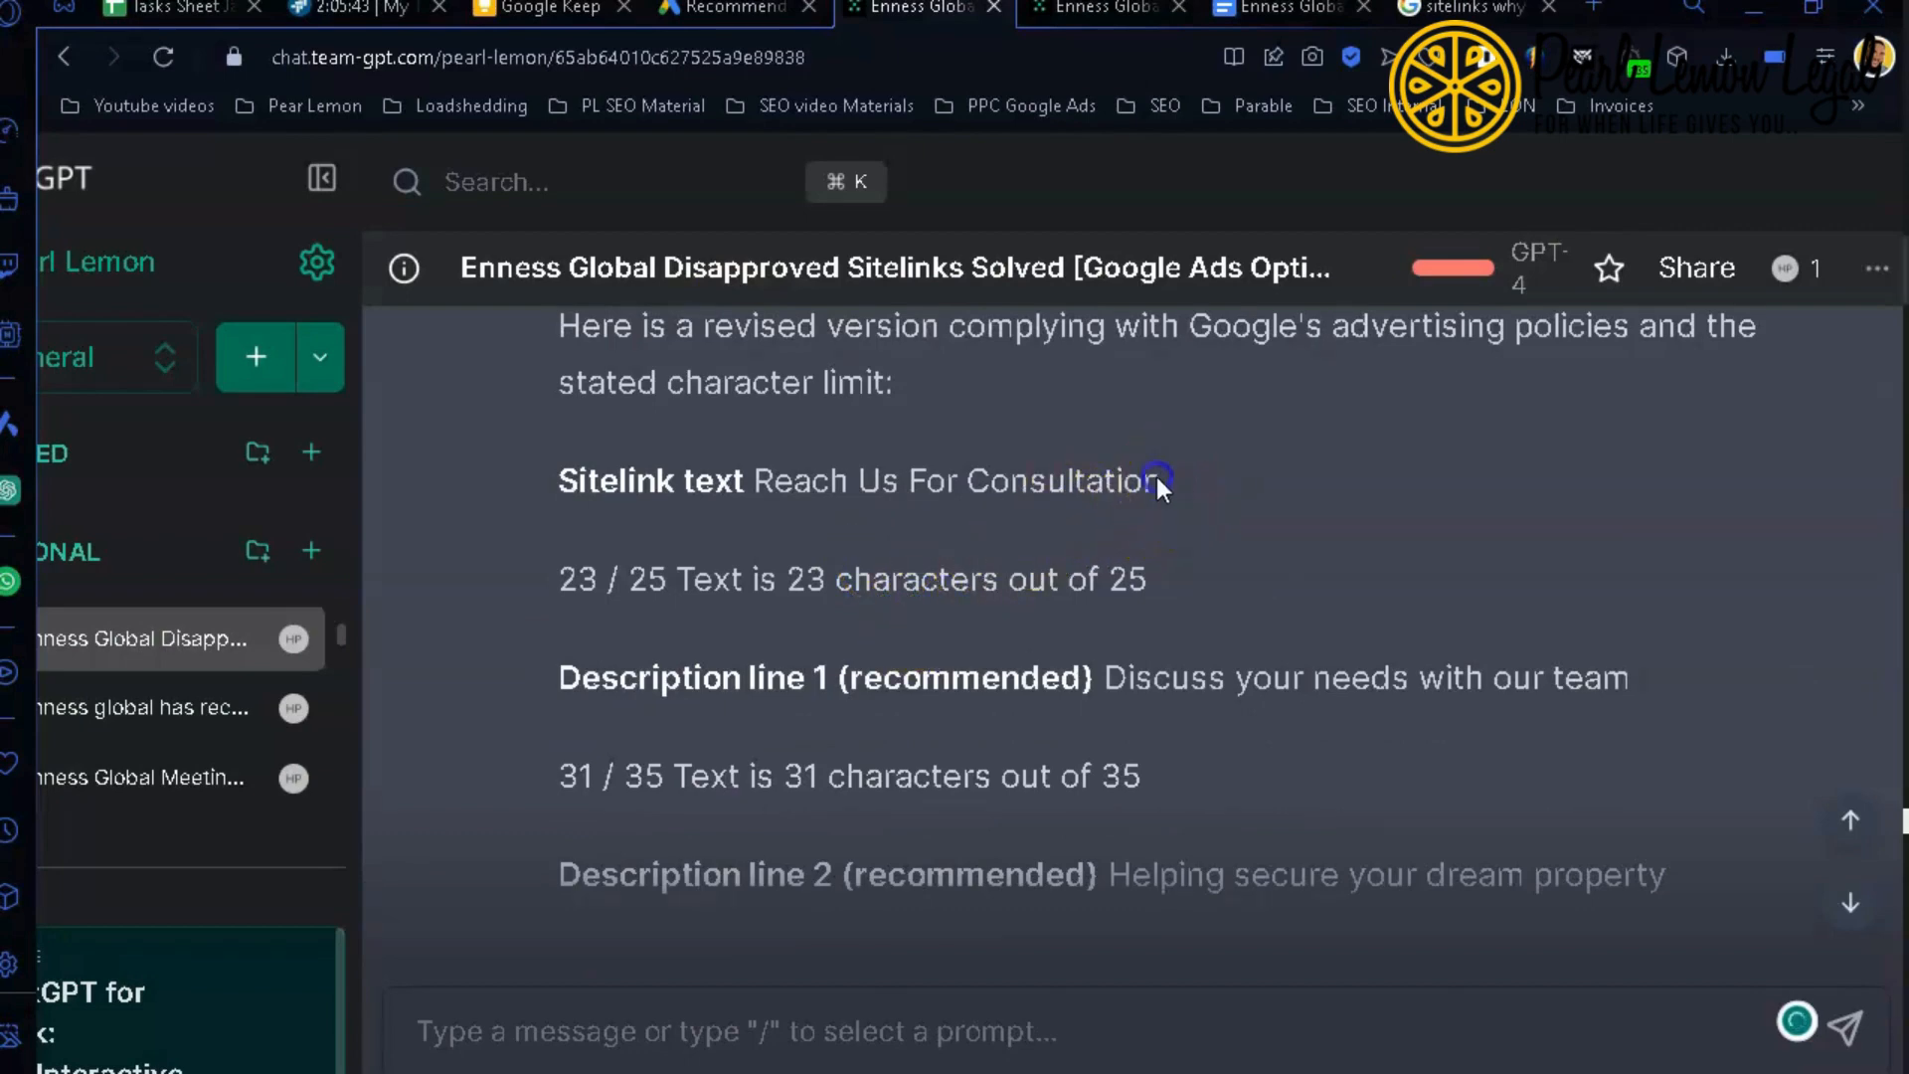
pyautogui.doubleClick(1040, 511)
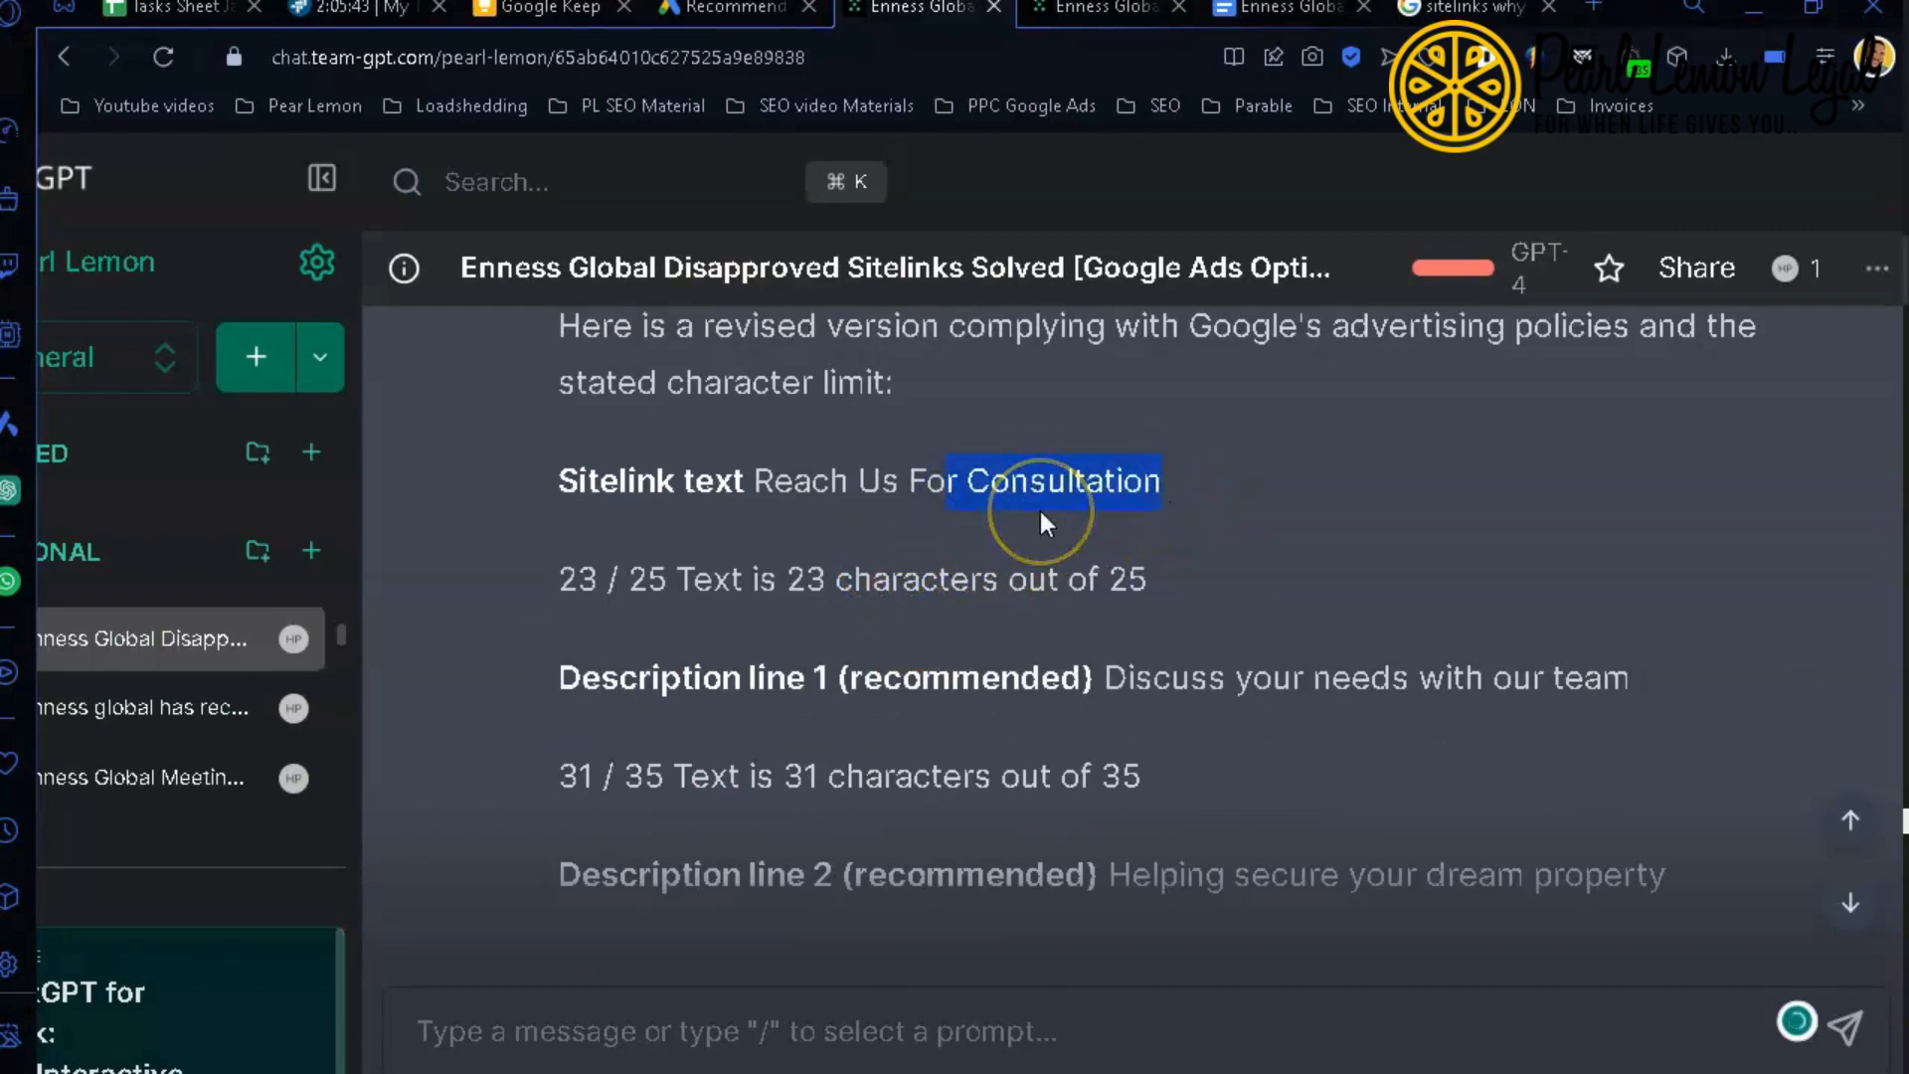
pyautogui.click(1138, 555)
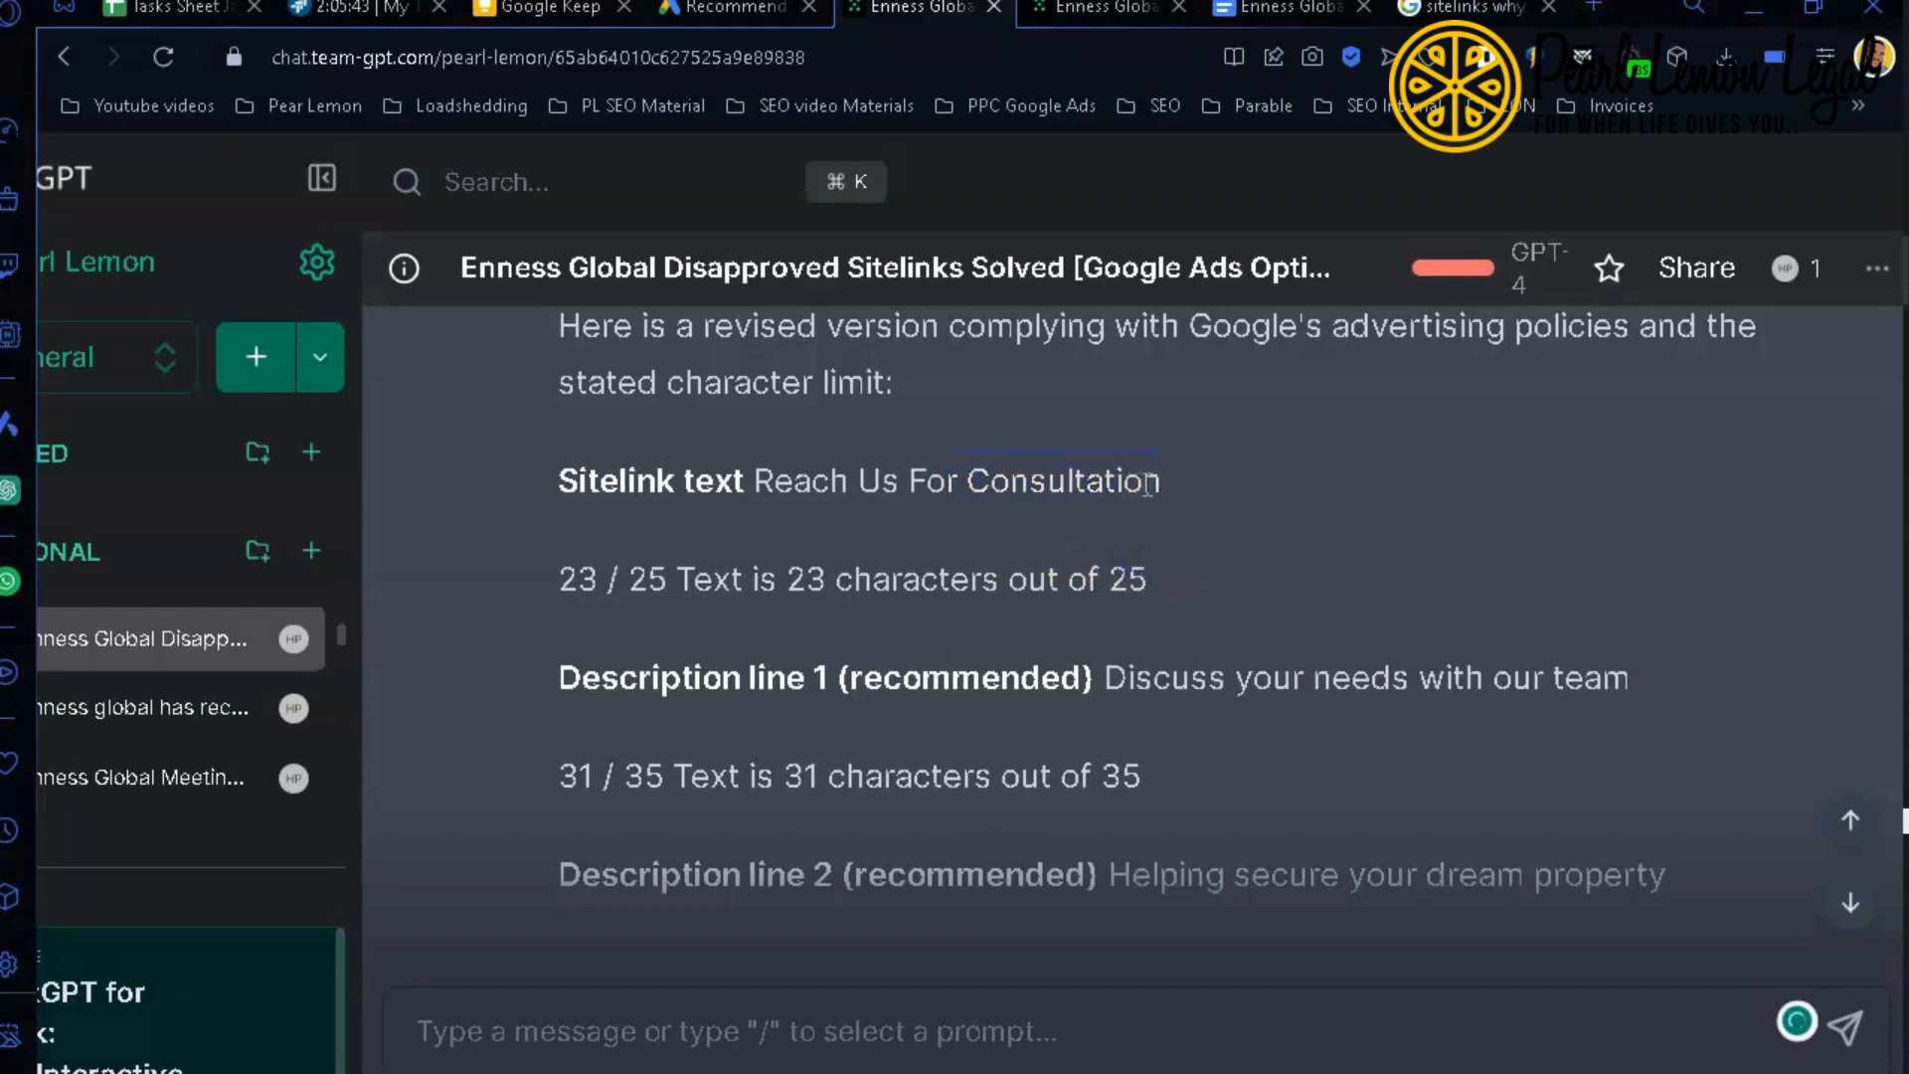
pyautogui.moveTo(1150, 485); pyautogui.dragTo(936, 454)
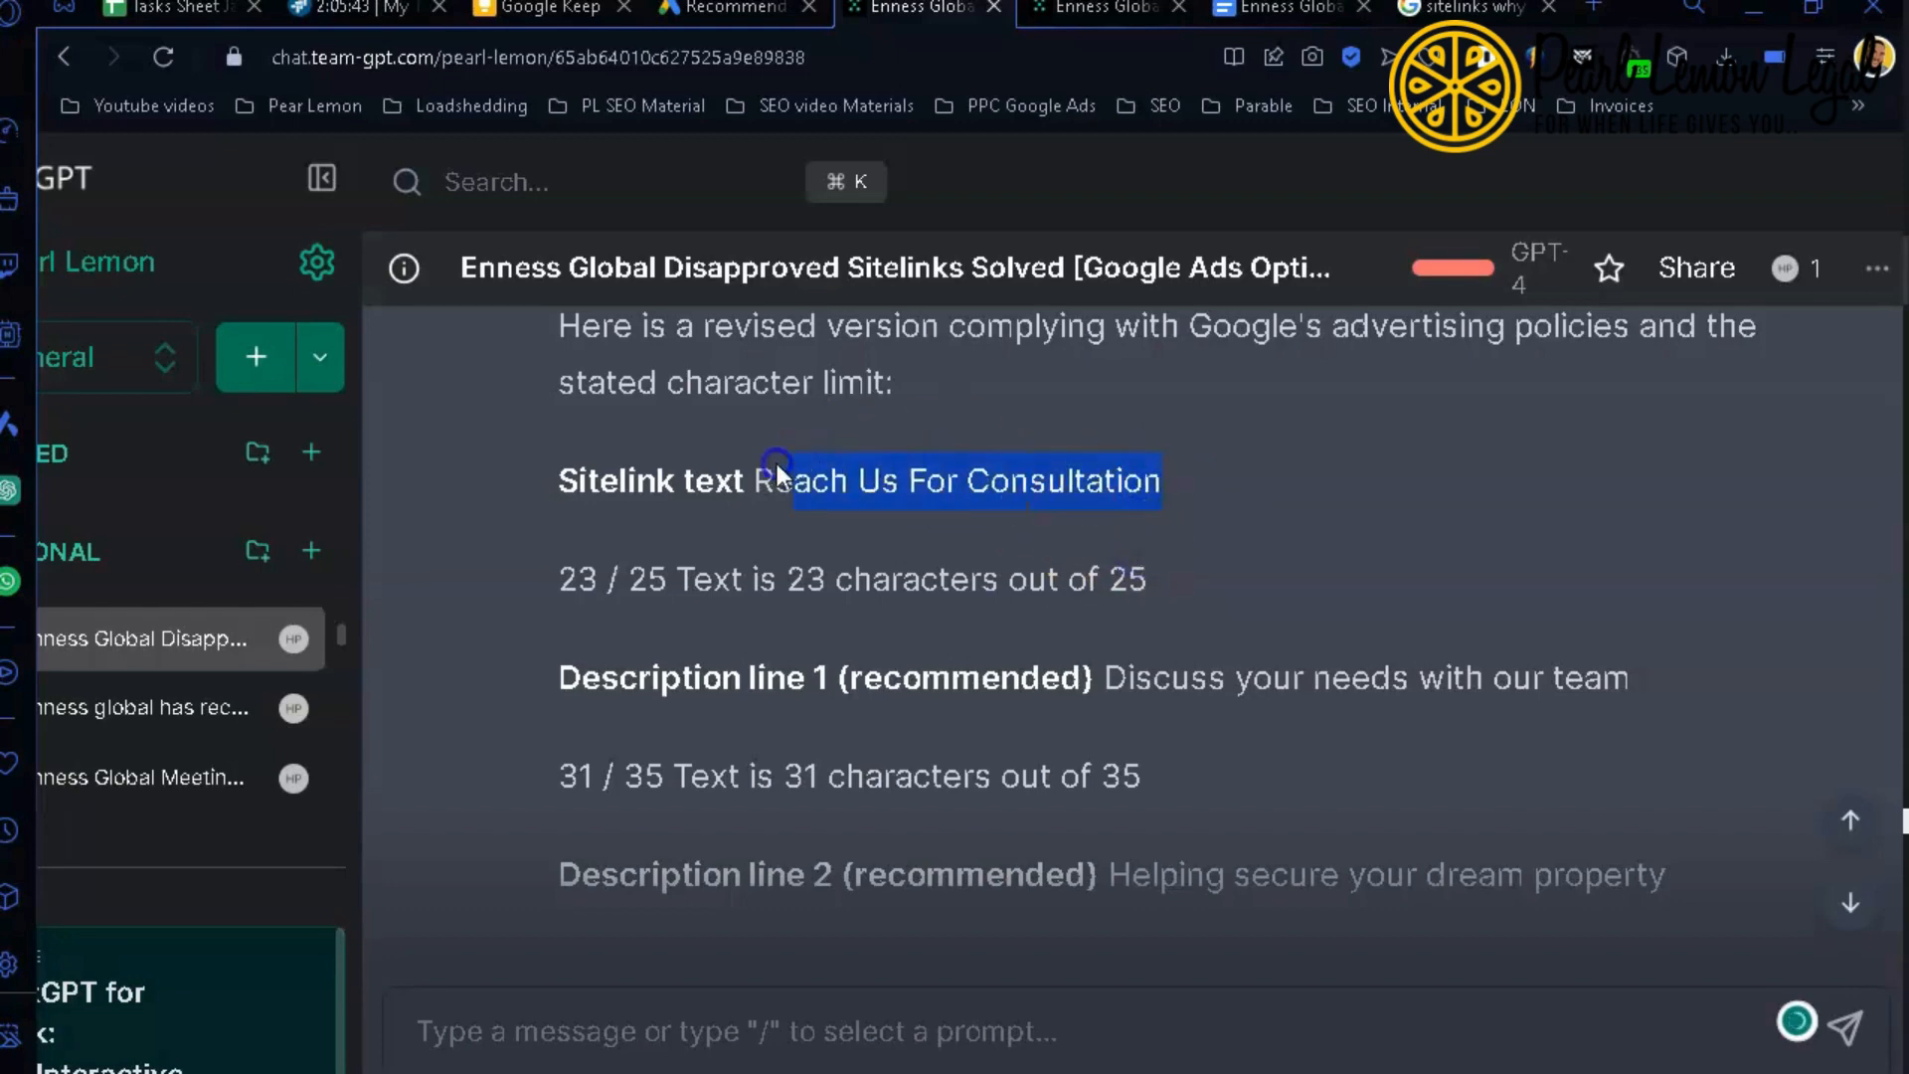
pyautogui.moveTo(778, 463); pyautogui.dragTo(757, 470)
pyautogui.hotkey('ctrl', 'c')
pyautogui.click(714, 14)
pyautogui.moveTo(810, 508); pyautogui.dragTo(624, 502)
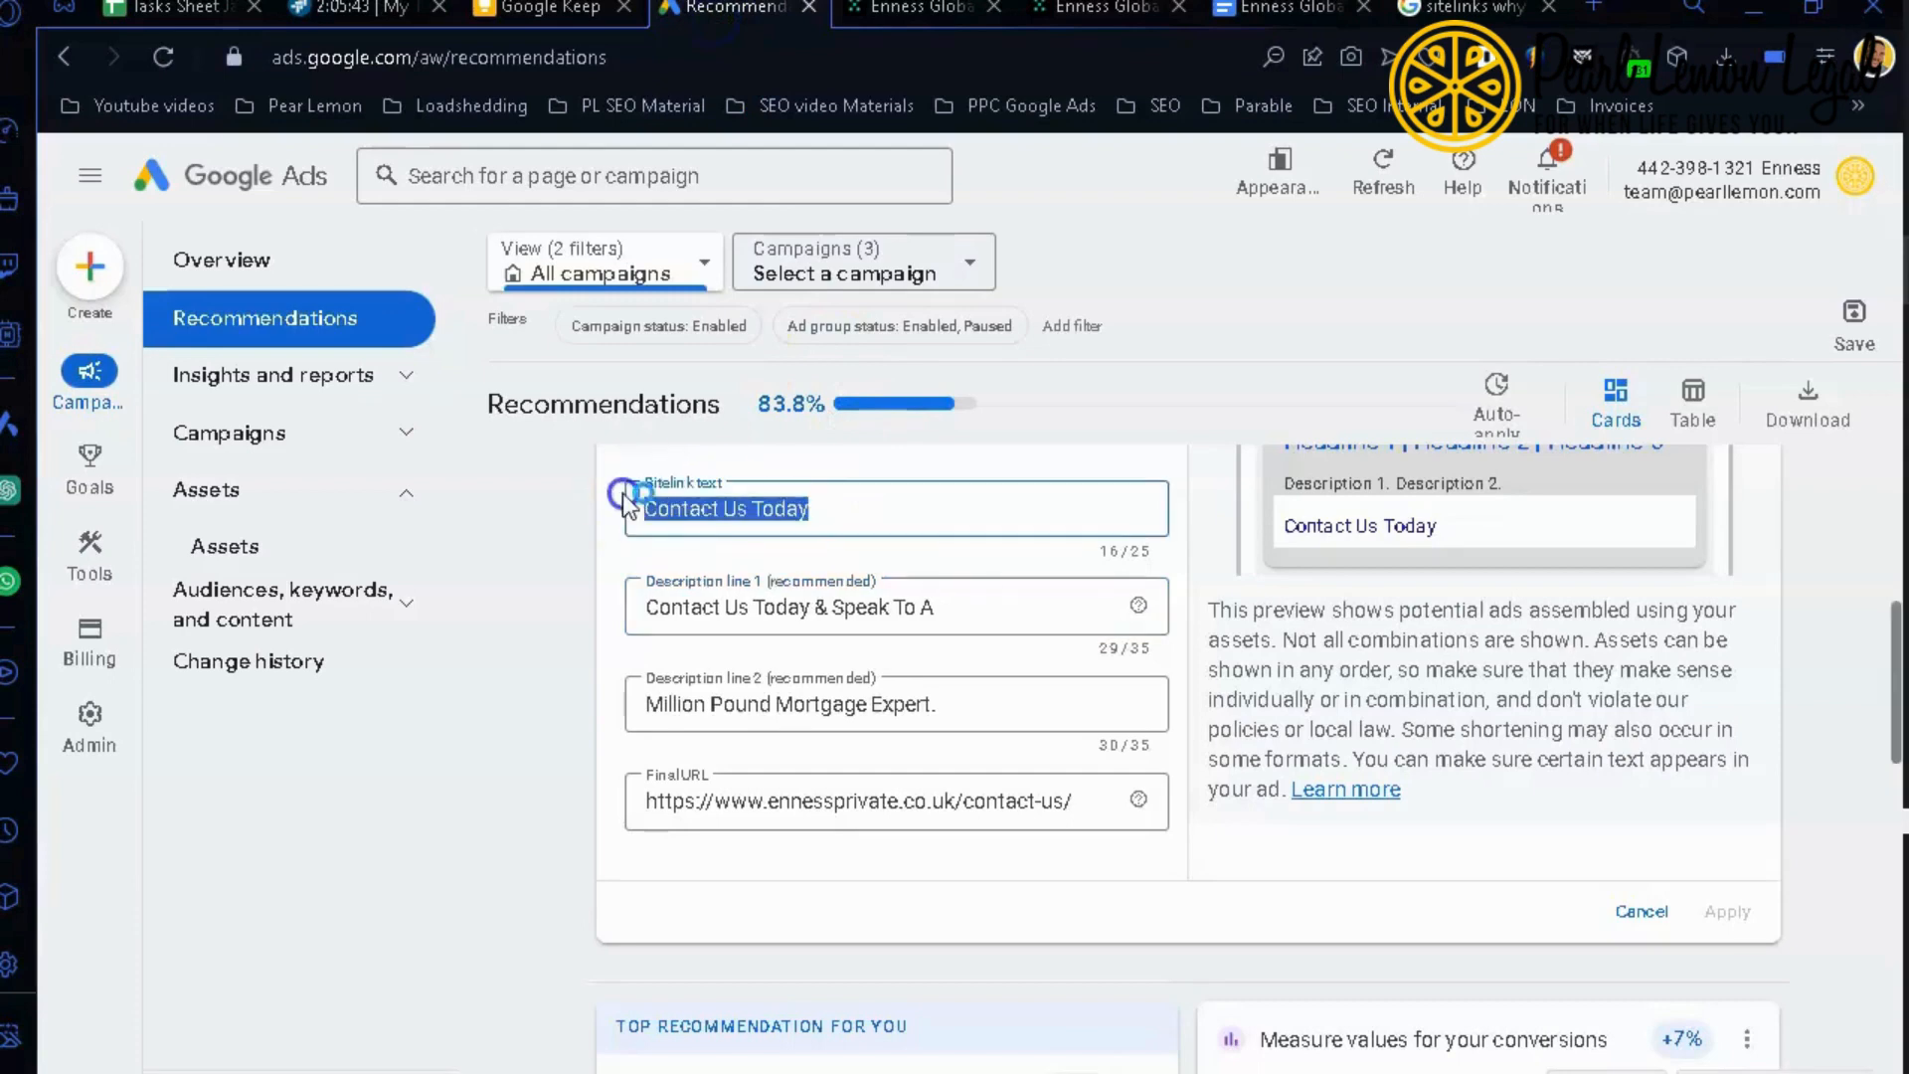
pyautogui.hotkey('ctrl', 'v')
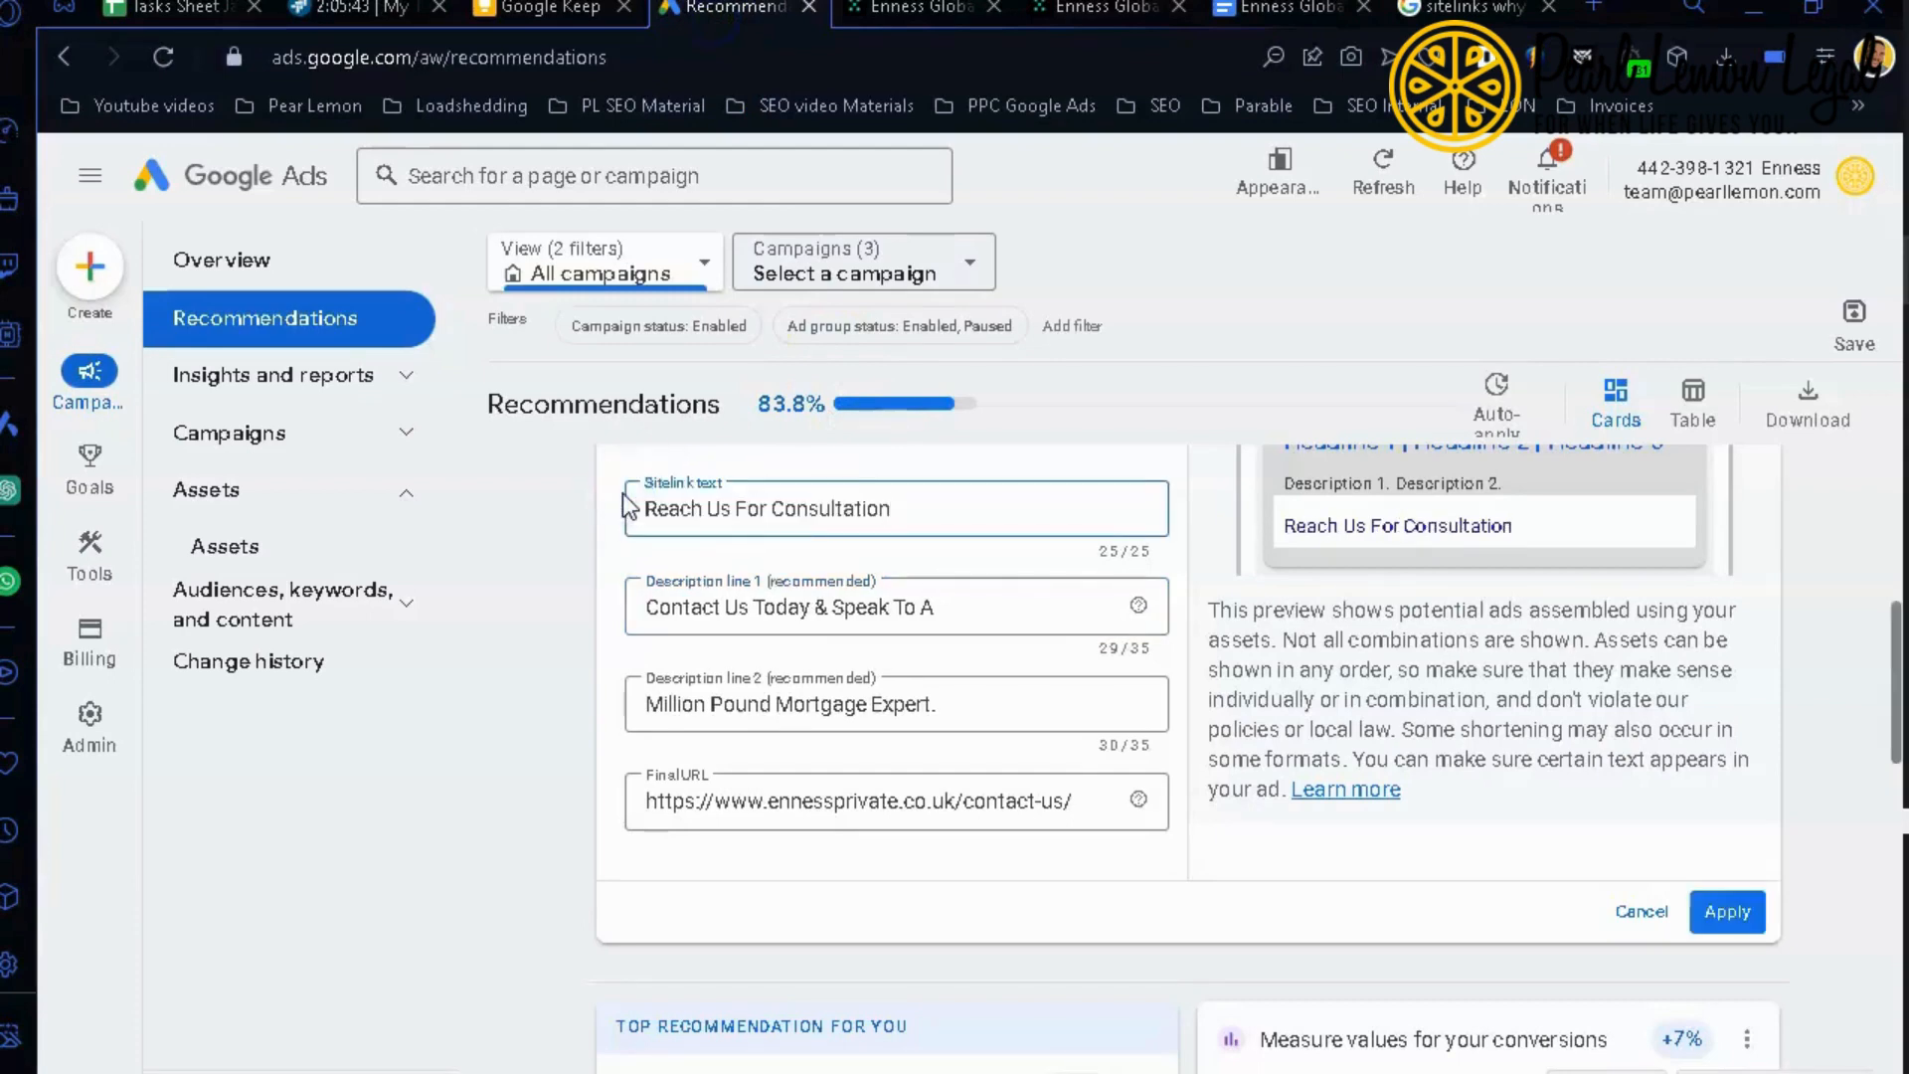
# Step: Copy "Discuss your needs with our team" from the Team-GPT reply and replace the sitelink's description line 1 in Google Ads with it
pyautogui.click(908, 28)
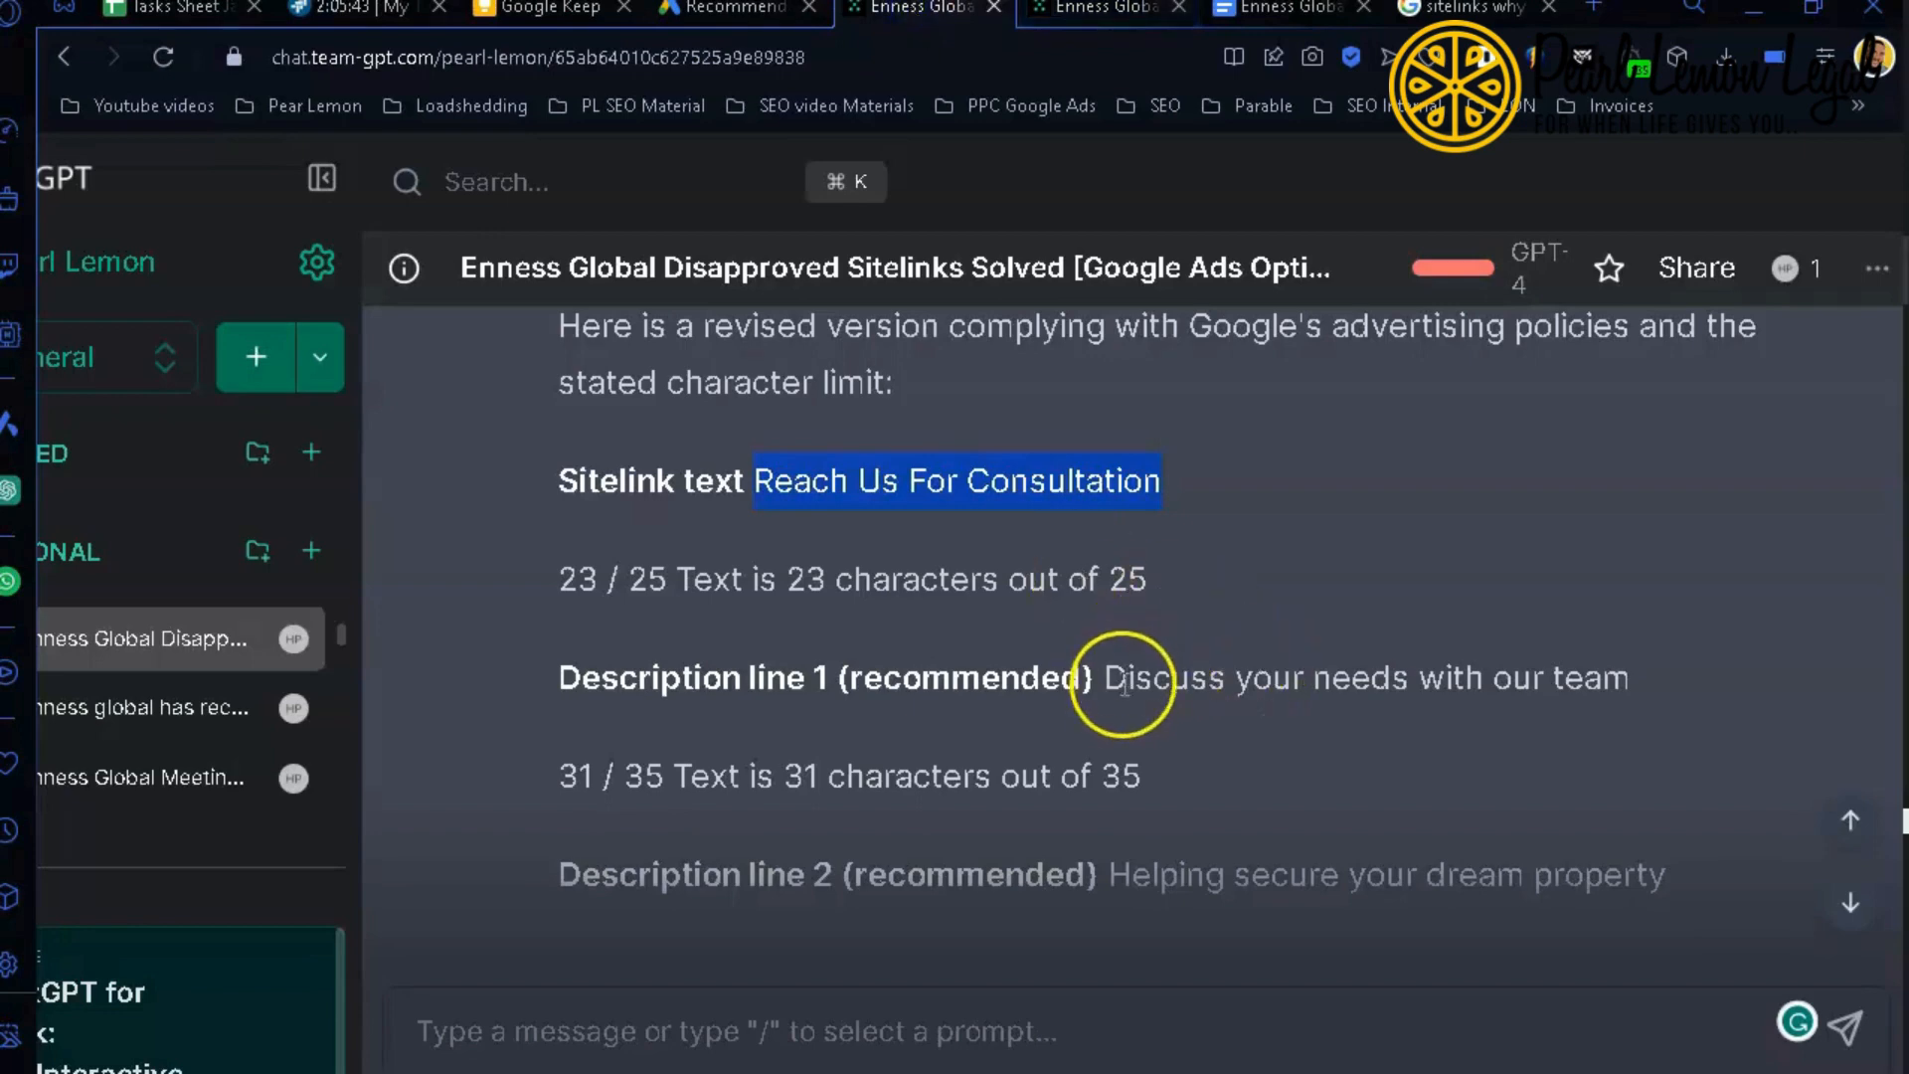
pyautogui.moveTo(1104, 682); pyautogui.dragTo(1626, 693)
pyautogui.hotkey('ctrl', 'c')
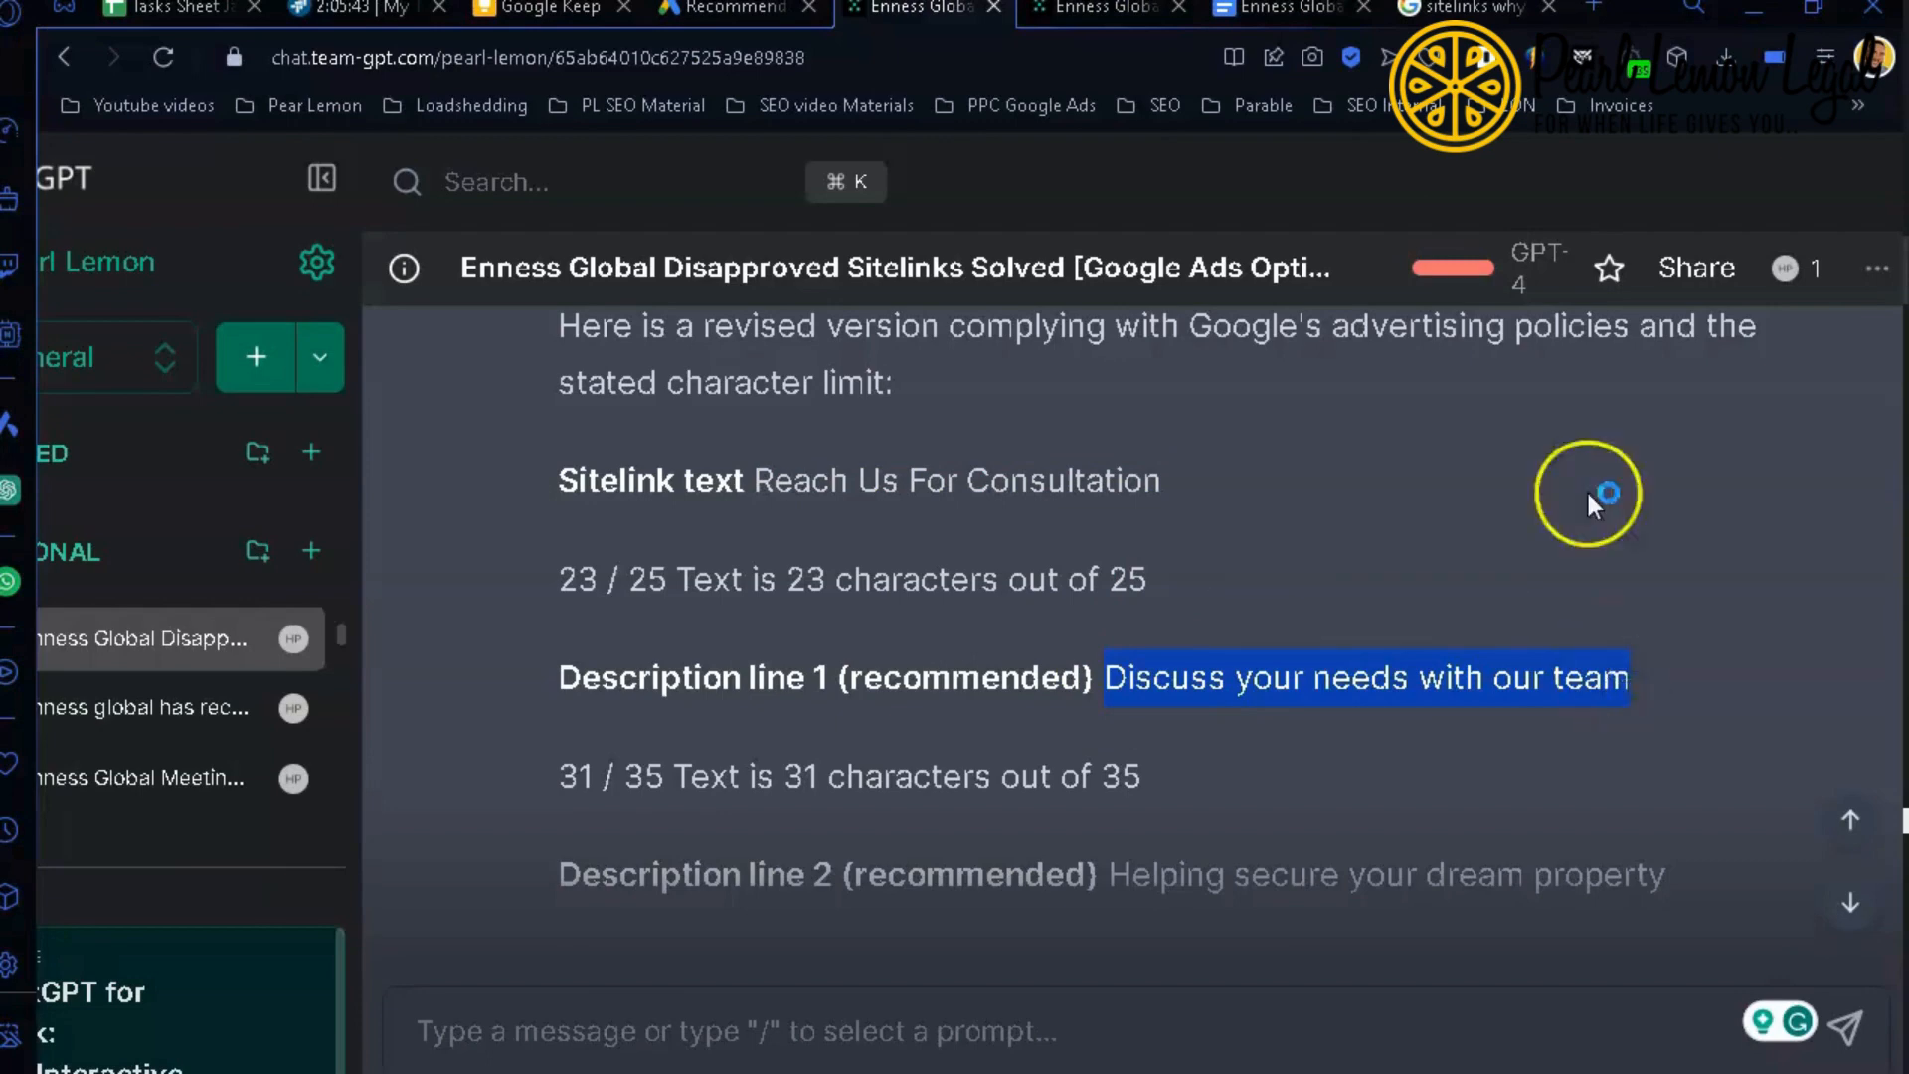
pyautogui.click(724, 12)
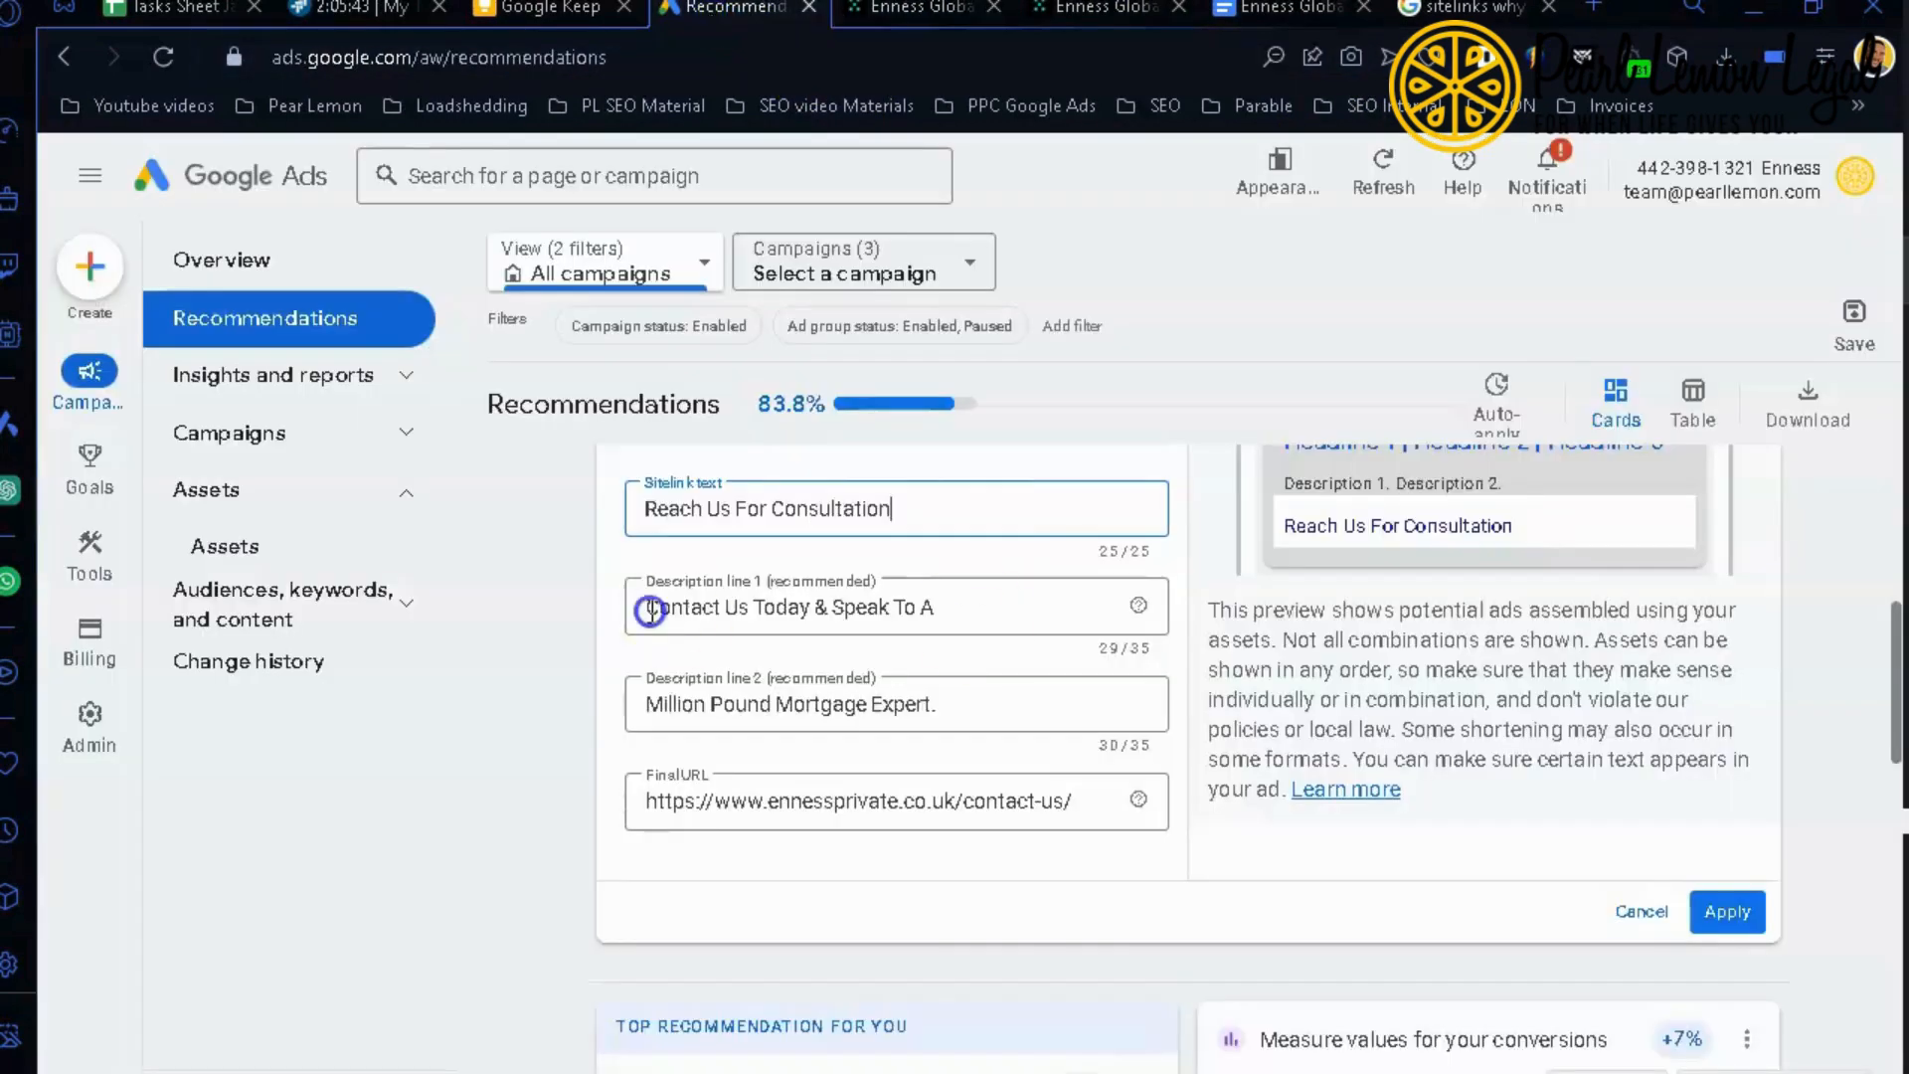
pyautogui.click(930, 608)
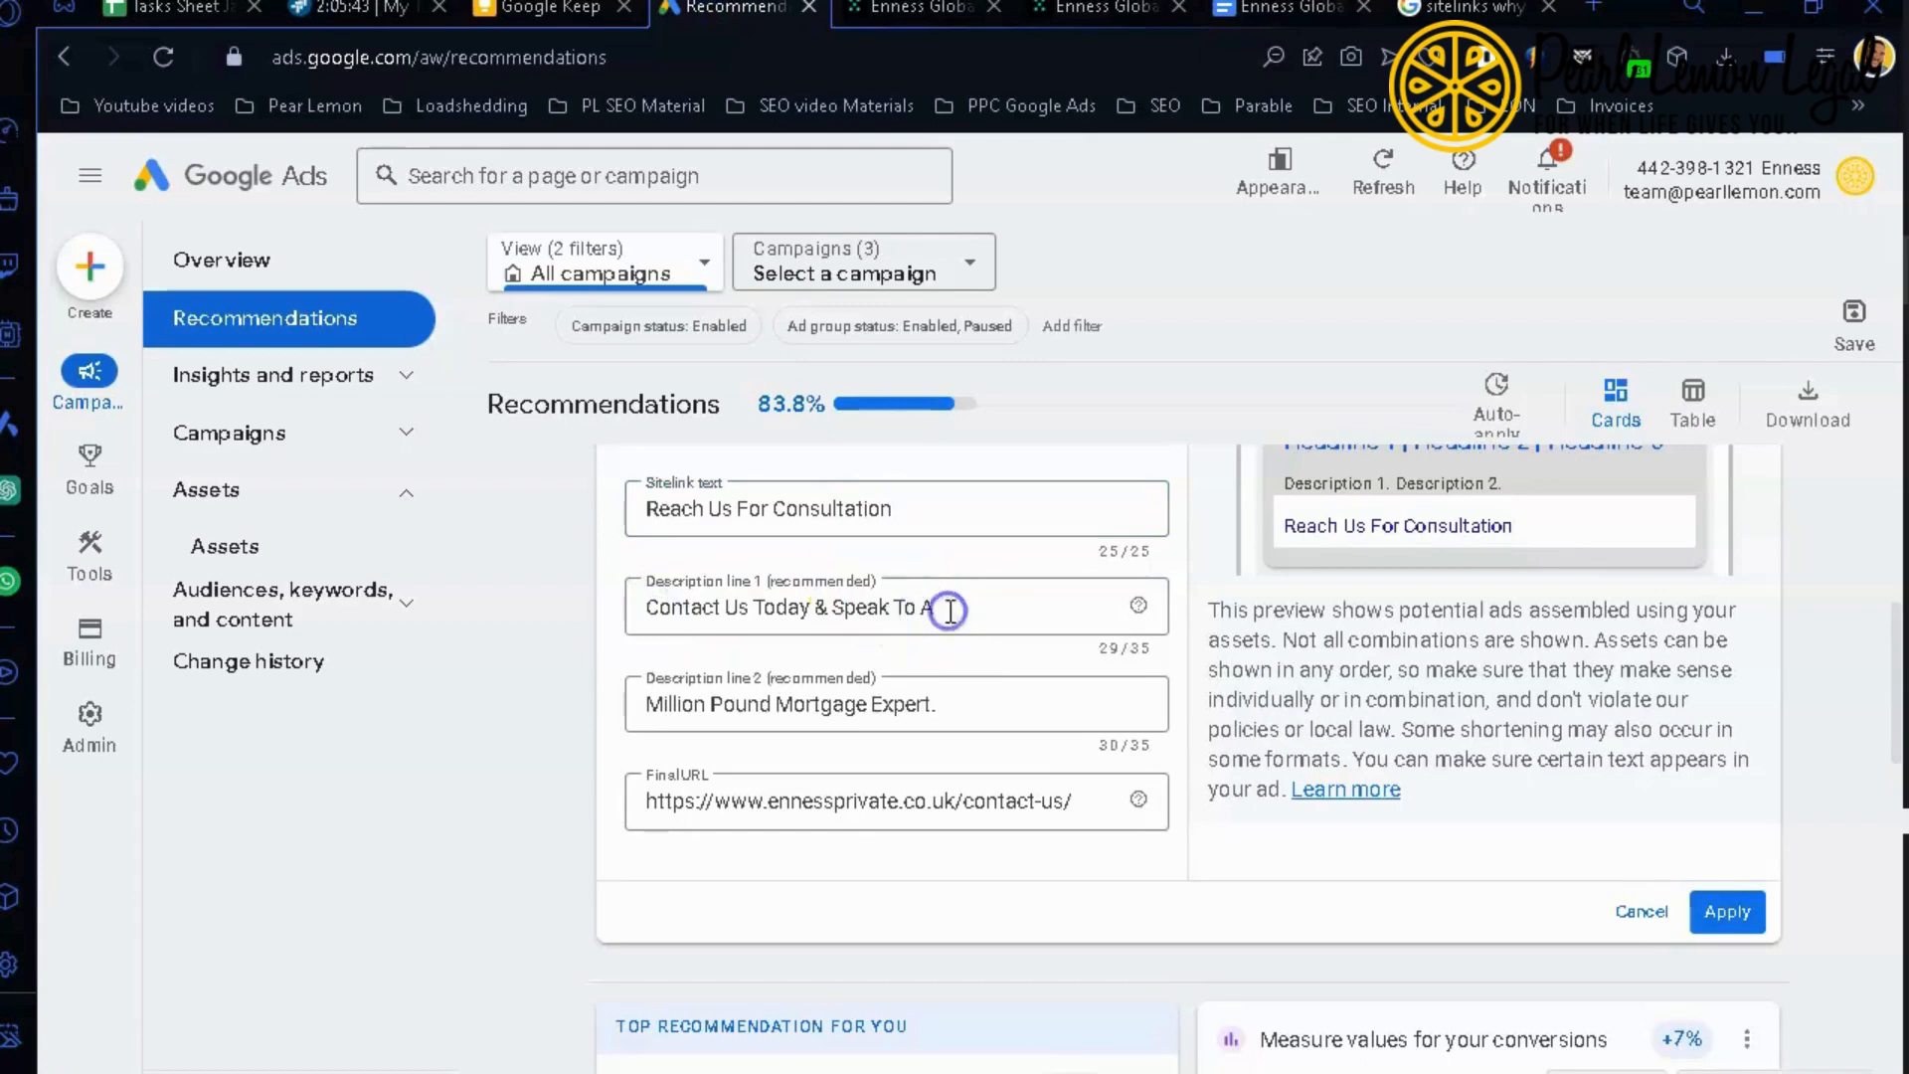
pyautogui.moveTo(943, 607); pyautogui.dragTo(639, 607)
pyautogui.hotkey('ctrl', 'v')
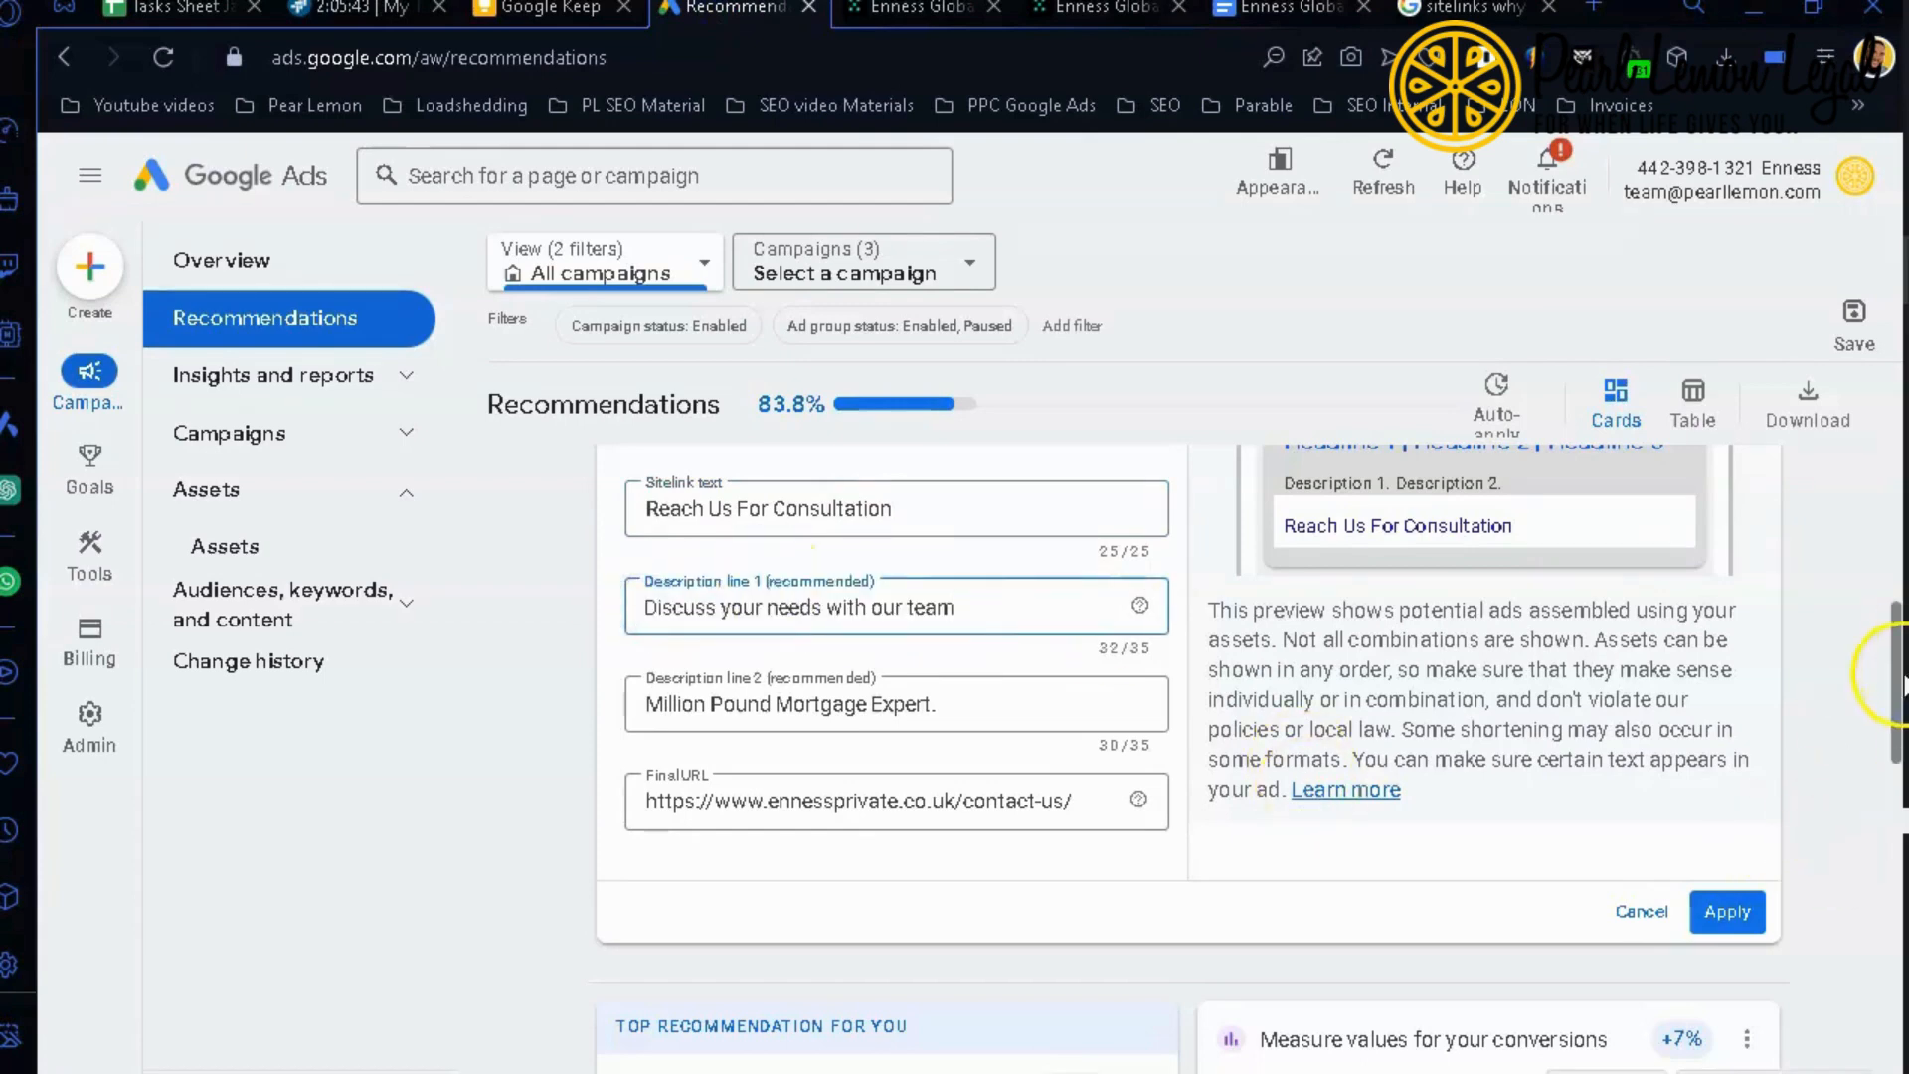
# Step: Review the edited sitelink in Google Ads and return to the Team-GPT reply's description line 2, "Helping secure your dream property"
pyautogui.moveTo(1900, 686); pyautogui.dragTo(1889, 616)
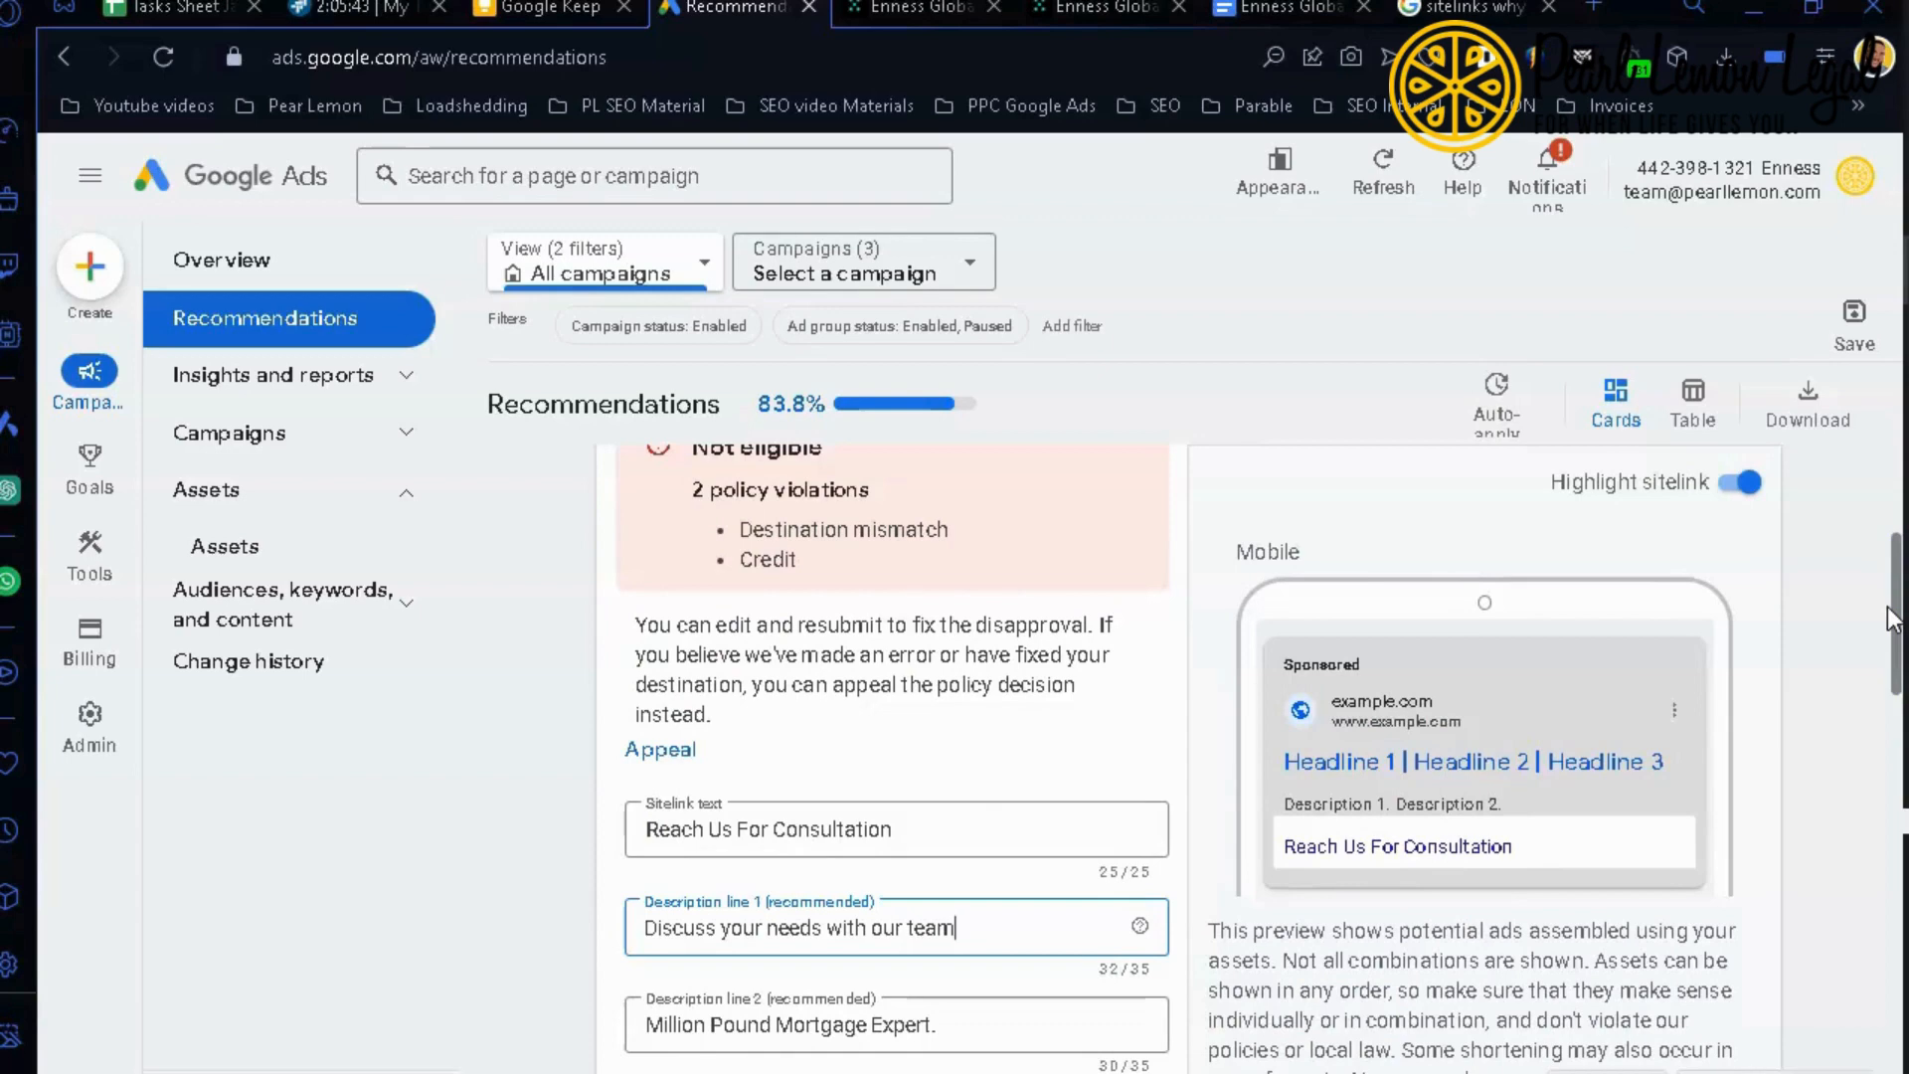
pyautogui.moveTo(1889, 617); pyautogui.dragTo(1890, 686)
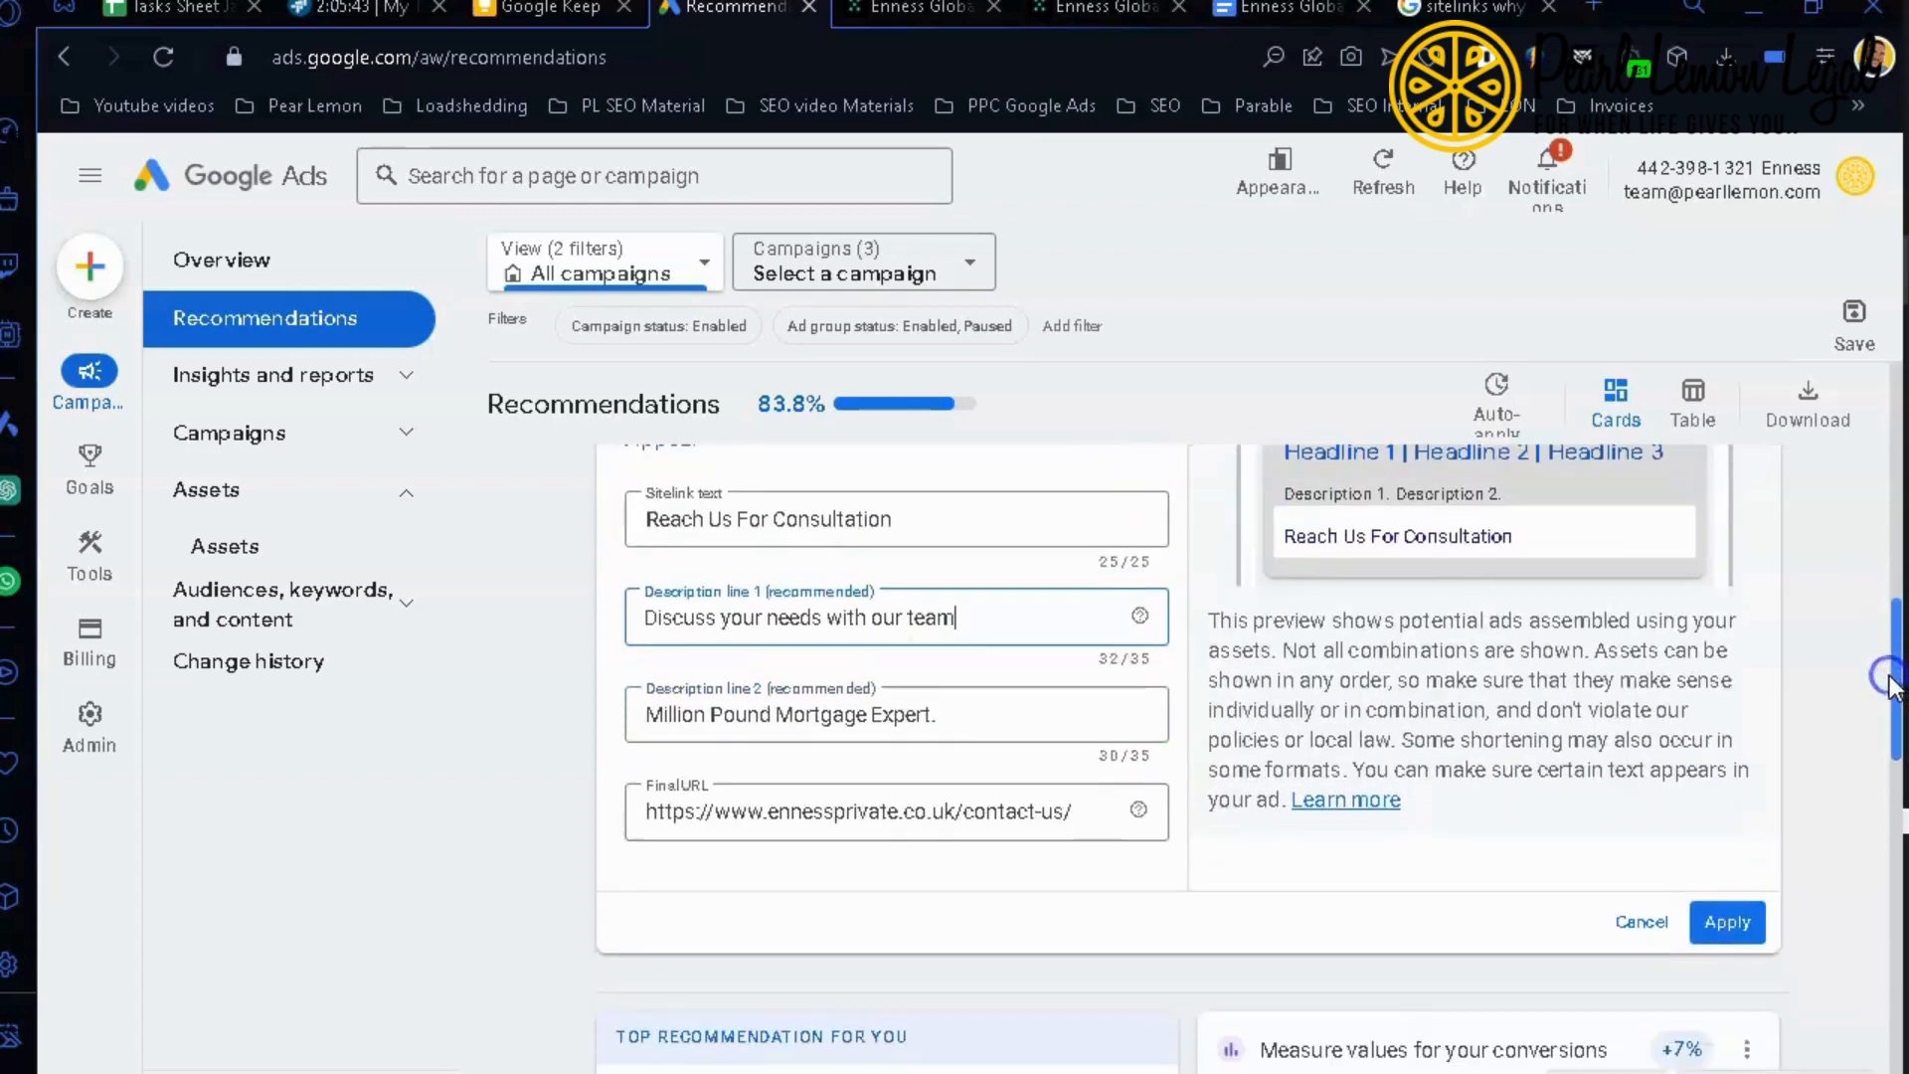
pyautogui.click(903, 10)
pyautogui.click(1162, 676)
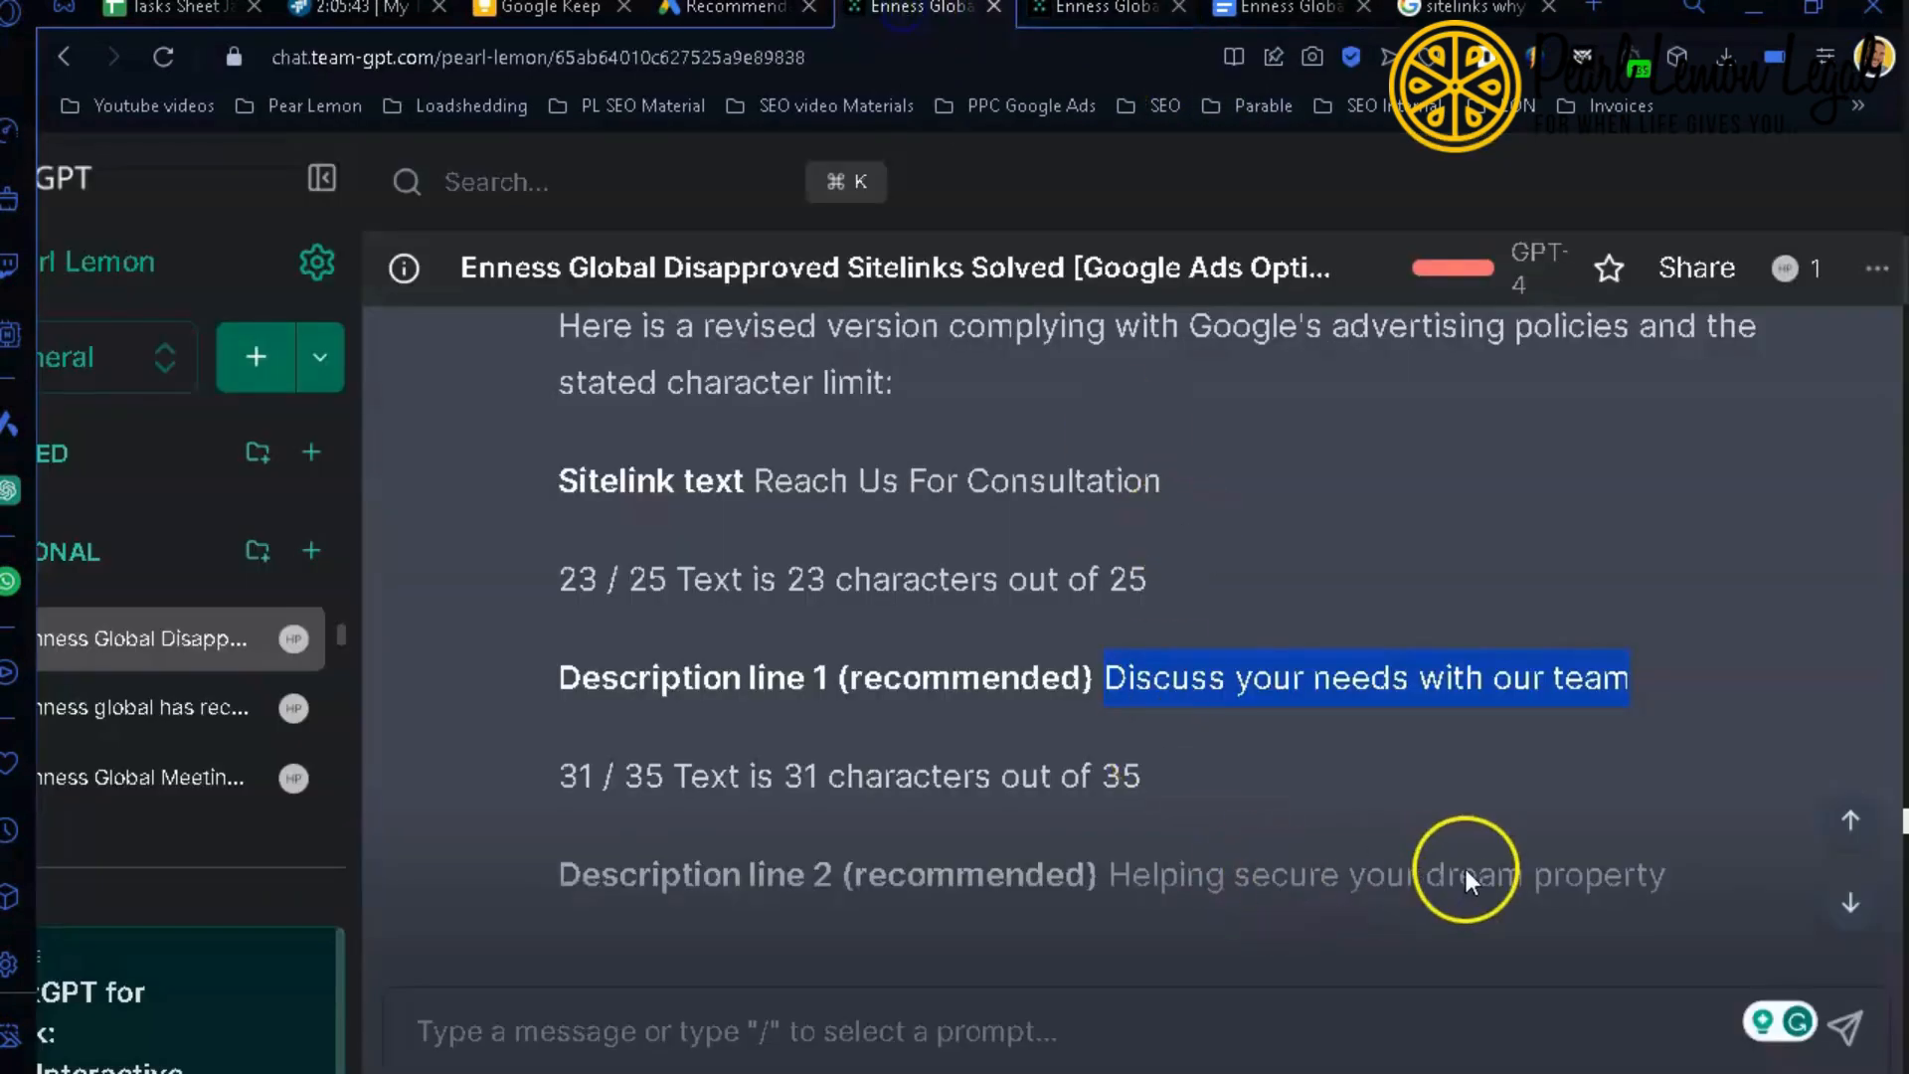
pyautogui.click(1279, 883)
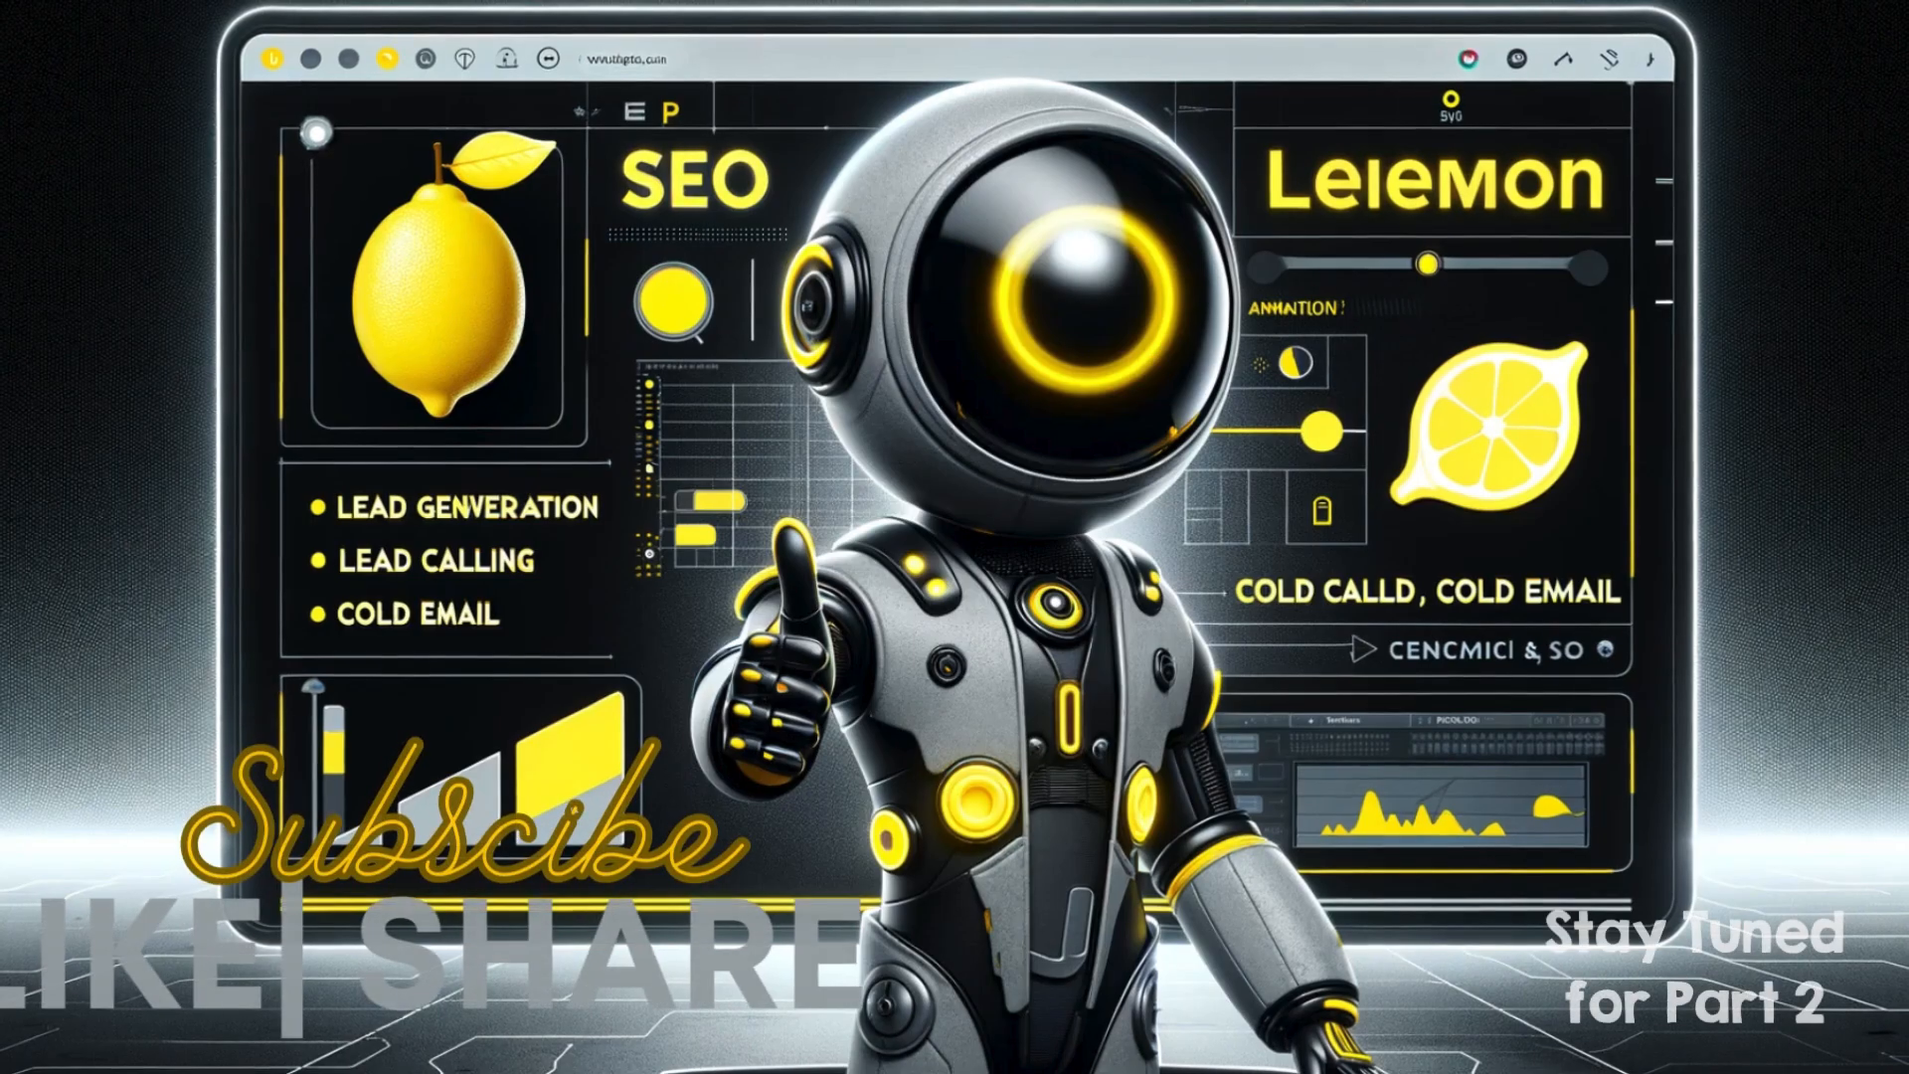